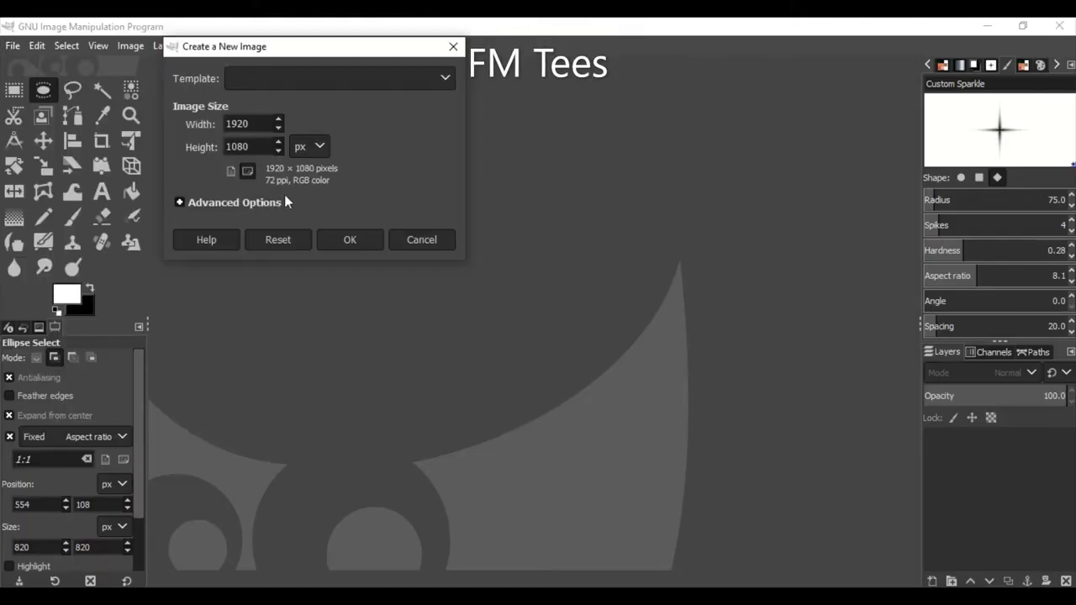
Create a 1920×1080 image filled white with a new empty layer named '1'.
{"action": "left_click", "coordinate": [285, 201]}
{"action": "left_click", "coordinate": [369, 486]}
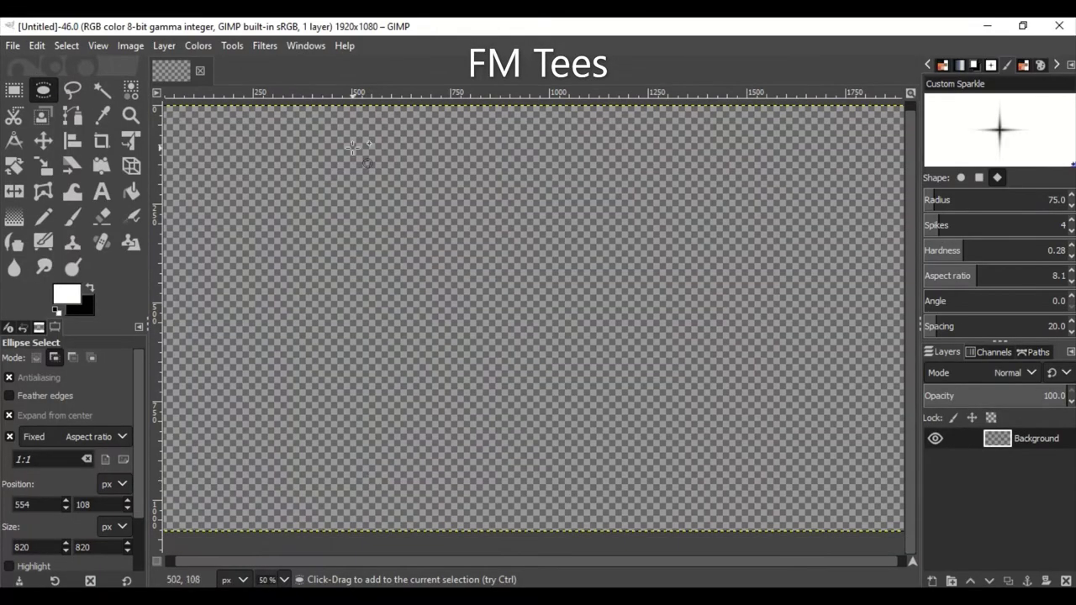
{"action": "left_click", "coordinate": [37, 46]}
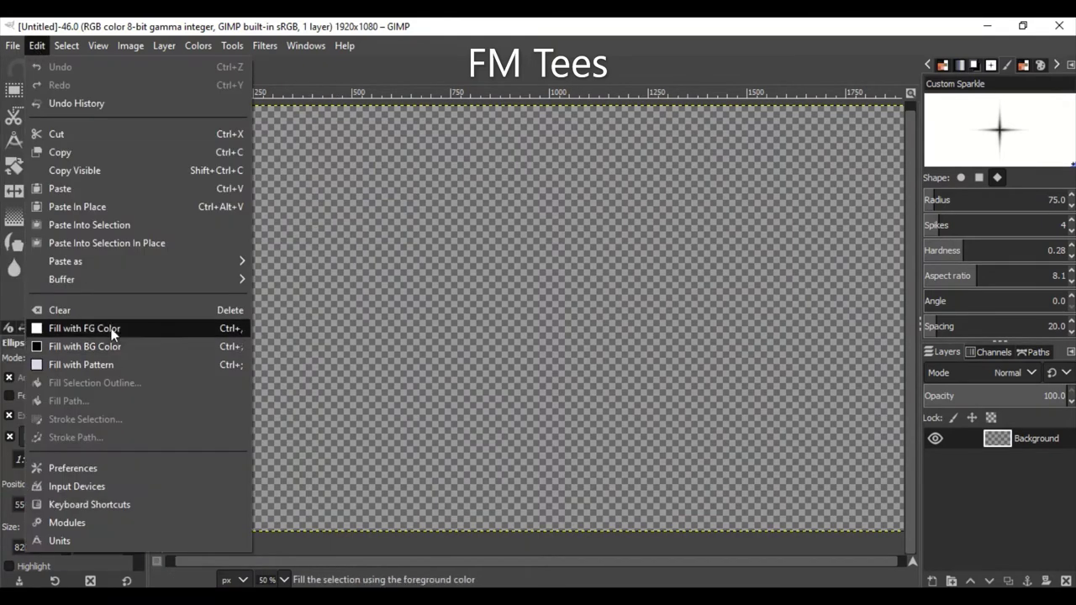
{"action": "left_click", "coordinate": [84, 327]}
{"action": "left_click", "coordinate": [931, 581]}
{"action": "type", "text": "1"}
{"action": "key", "text": "Return"}
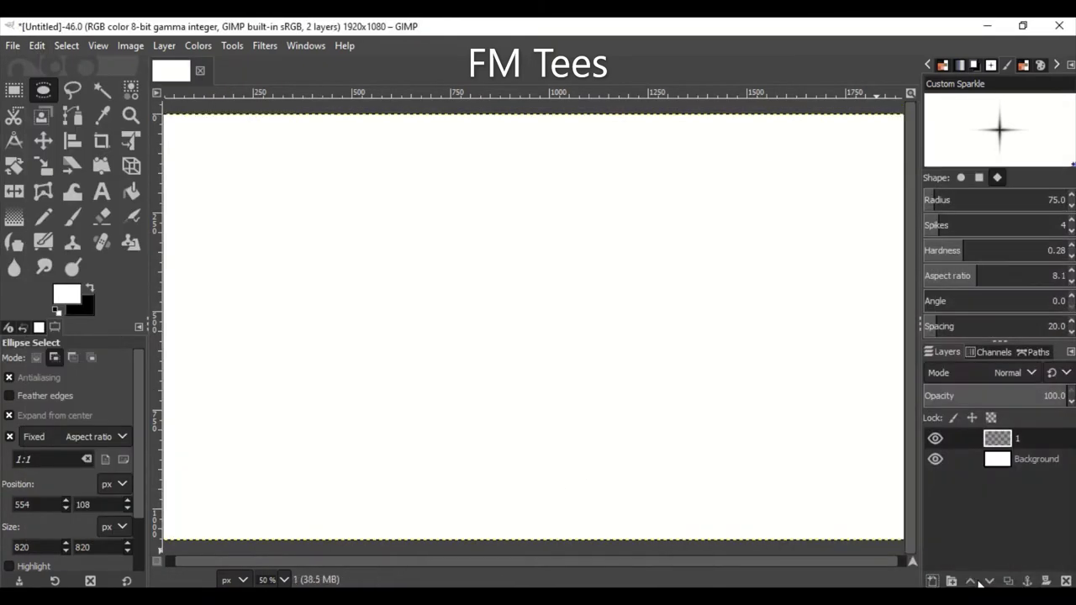
Add horizontal and vertical guides at 50% crossing the canvas centre.
{"action": "left_click", "coordinate": [127, 46]}
{"action": "mouse_move", "coordinate": [149, 438]}
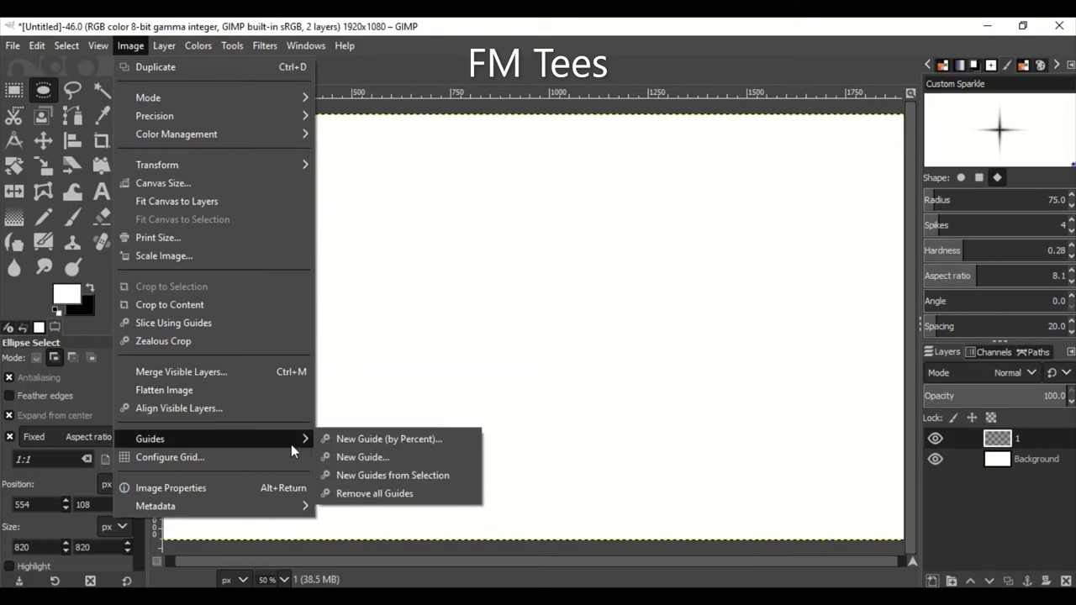
{"action": "left_click", "coordinate": [388, 439]}
{"action": "left_click", "coordinate": [579, 401]}
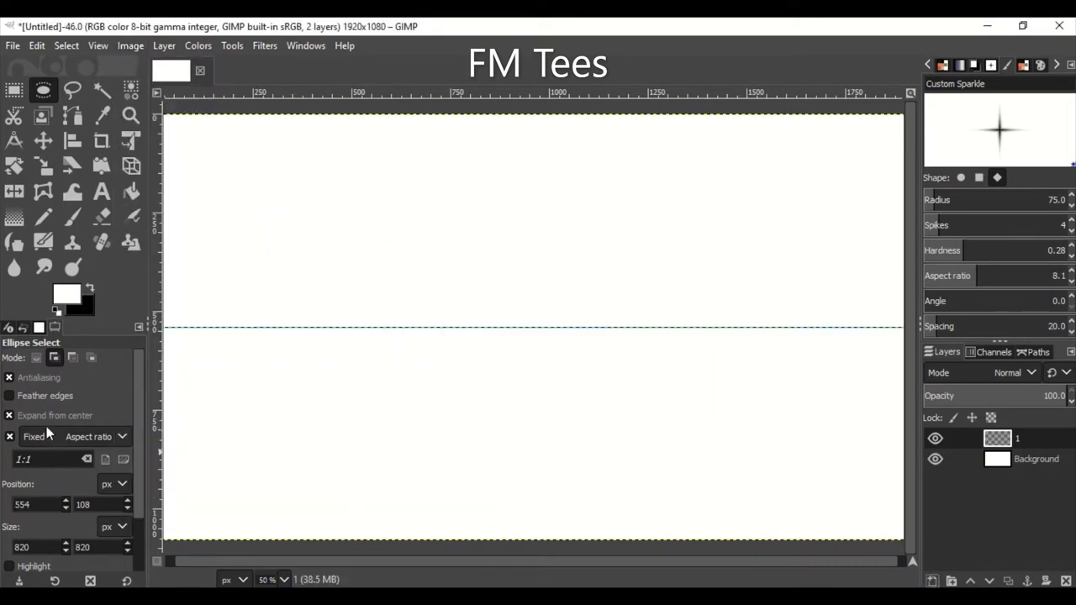
{"action": "left_click", "coordinate": [130, 46]}
{"action": "left_click", "coordinate": [388, 439]}
{"action": "left_click", "coordinate": [580, 289]}
{"action": "left_click", "coordinate": [519, 316]}
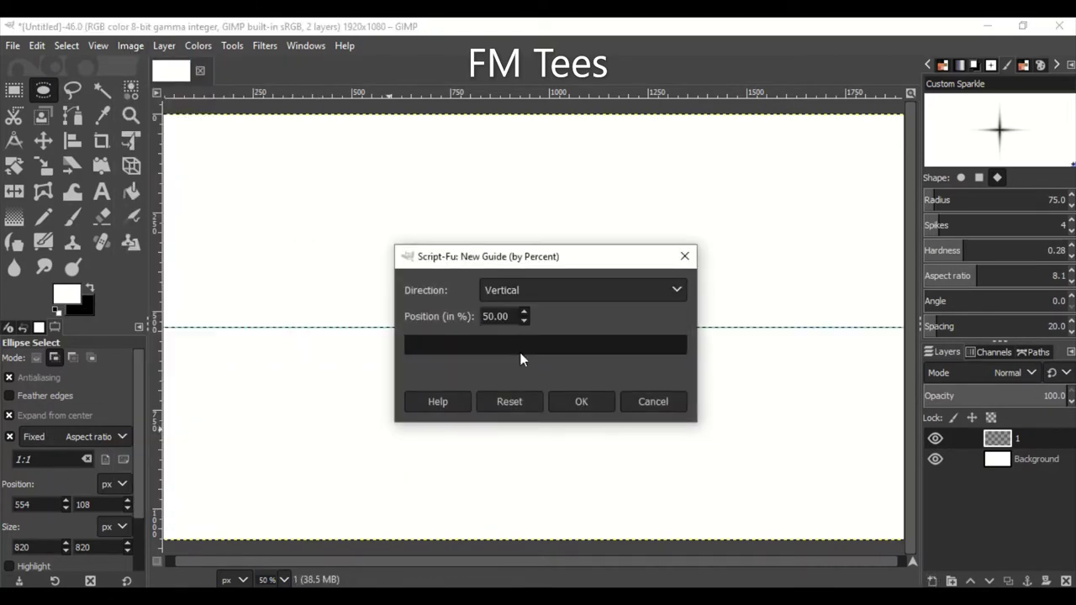
{"action": "key", "text": "Return"}
Select a circle centred on the guide crossing and trial-fill it with bright blue, then undo.
{"action": "left_click_drag", "start_coordinate": [533, 327], "coordinate": [635, 493]}
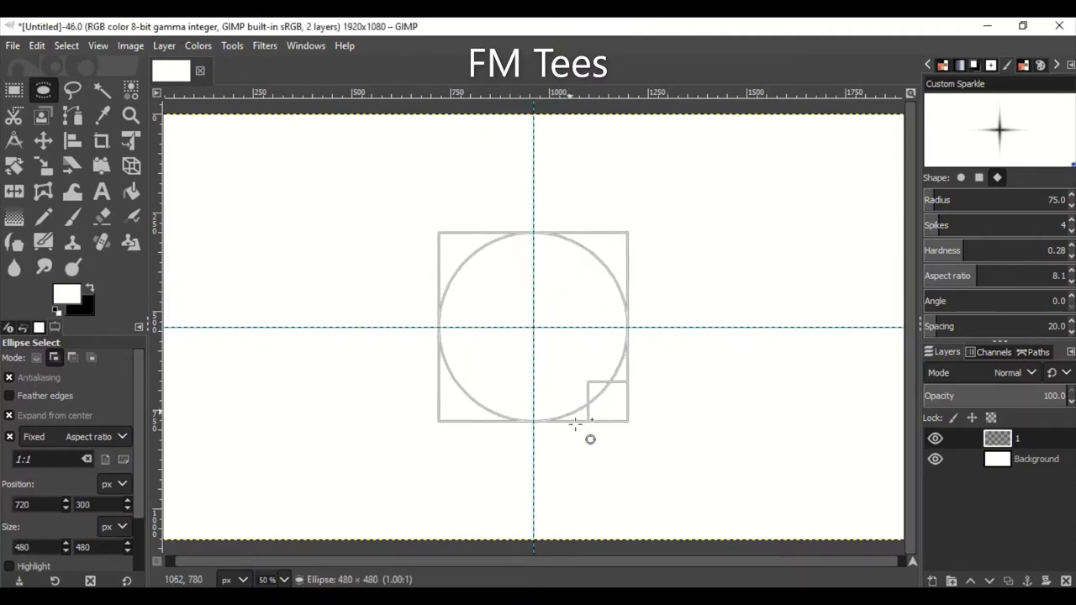
{"action": "left_click", "coordinate": [36, 45]}
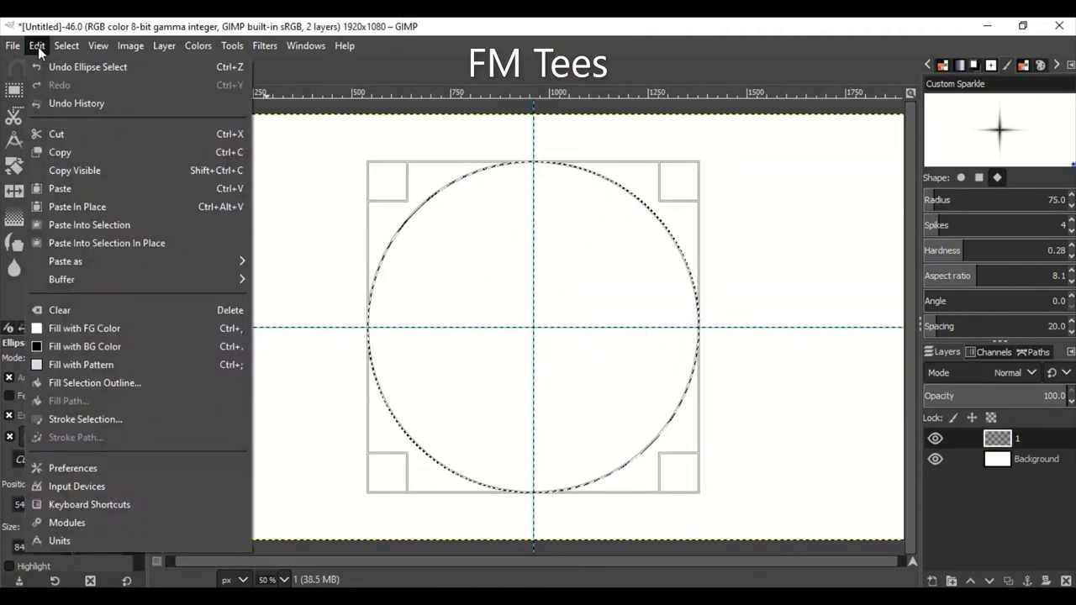
{"action": "left_click", "coordinate": [66, 293]}
{"action": "left_click", "coordinate": [146, 286]}
{"action": "left_click", "coordinate": [104, 250]}
{"action": "mouse_move", "coordinate": [104, 251]}
{"action": "left_mouse_down"}
{"action": "mouse_move", "coordinate": [107, 236]}
{"action": "mouse_move", "coordinate": [116, 248]}
{"action": "left_mouse_up"}
{"action": "left_click", "coordinate": [208, 451]}
{"action": "left_click", "coordinate": [36, 45]}
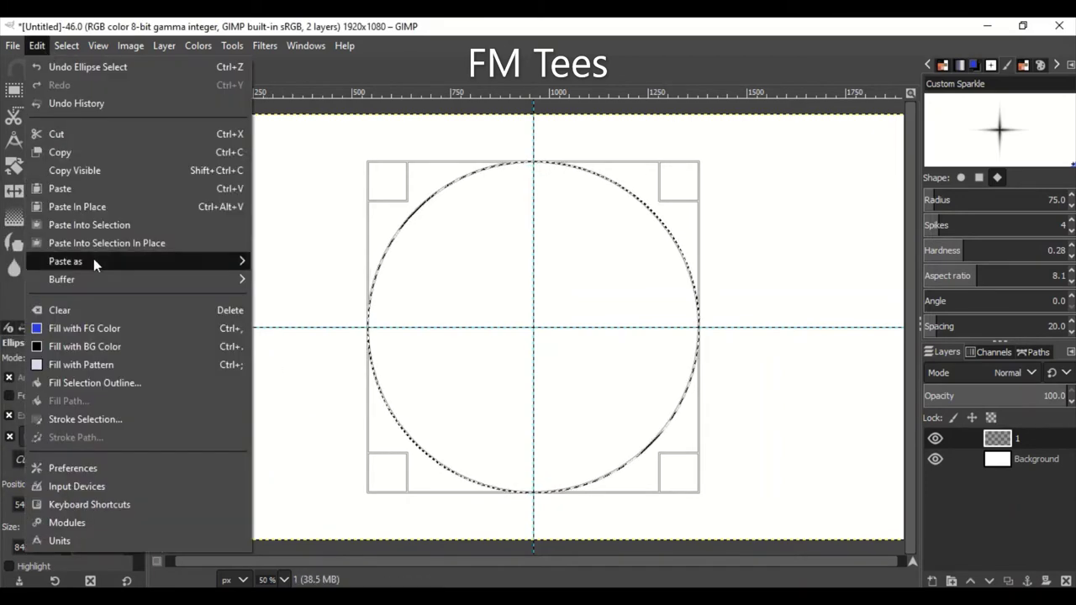
{"action": "left_click", "coordinate": [116, 328]}
{"action": "key", "text": "ctrl+z"}
Trial-fill the circle with a darker blue, then undo it.
{"action": "left_click", "coordinate": [66, 293]}
{"action": "left_click_drag", "start_coordinate": [115, 252], "coordinate": [121, 298]}
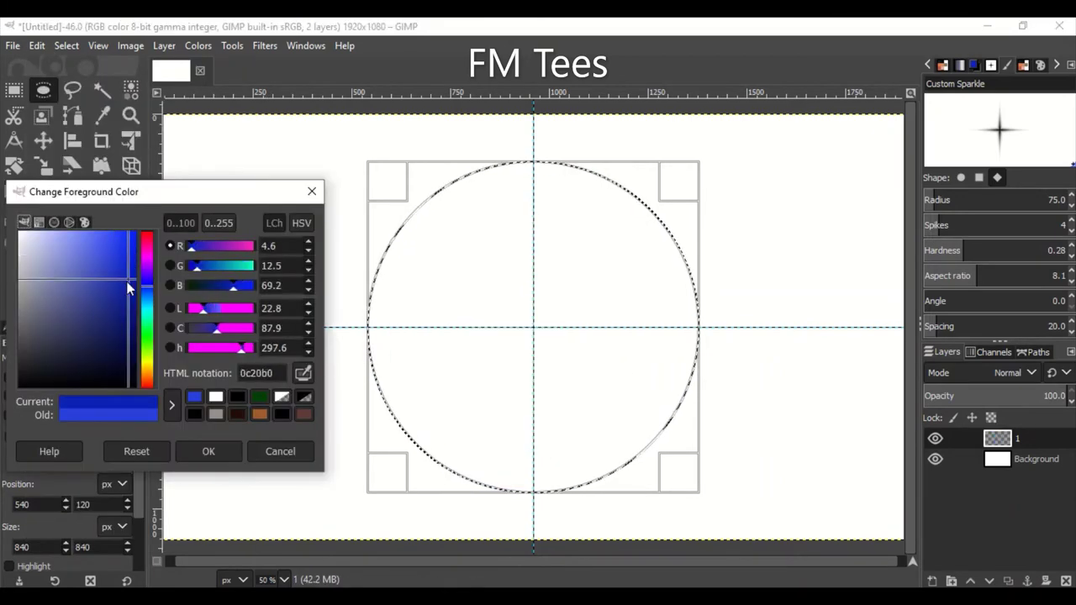
{"action": "left_click", "coordinate": [186, 452]}
{"action": "left_click", "coordinate": [36, 45]}
{"action": "left_click", "coordinate": [185, 328]}
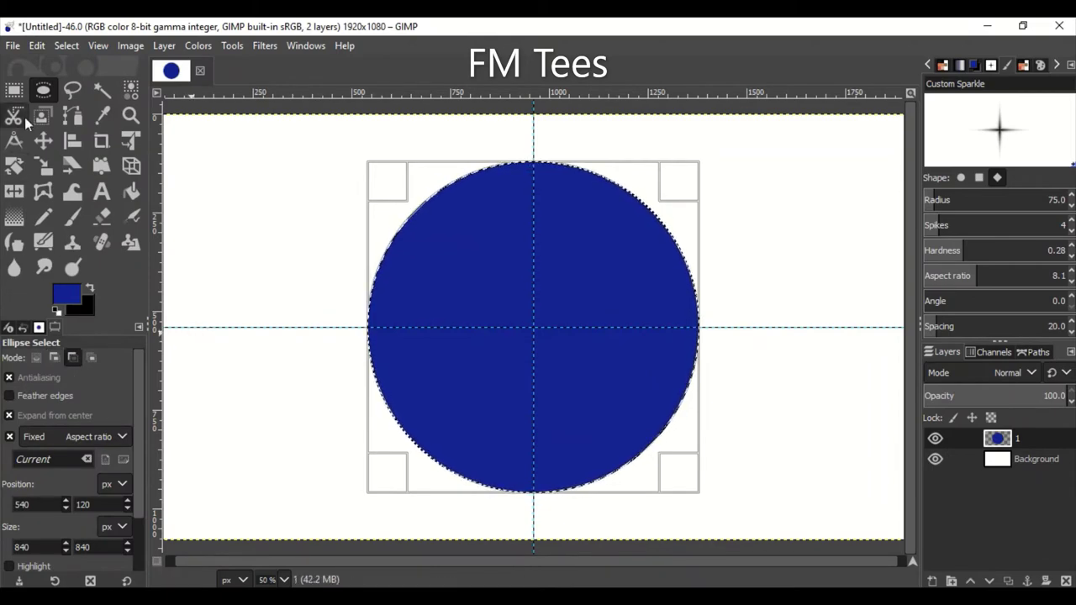
{"action": "key", "text": "ctrl+z"}
Fill the circle with navy and clear the selection.
{"action": "left_click", "coordinate": [67, 293]}
{"action": "left_click_drag", "start_coordinate": [119, 300], "coordinate": [119, 337]}
{"action": "left_click", "coordinate": [187, 451]}
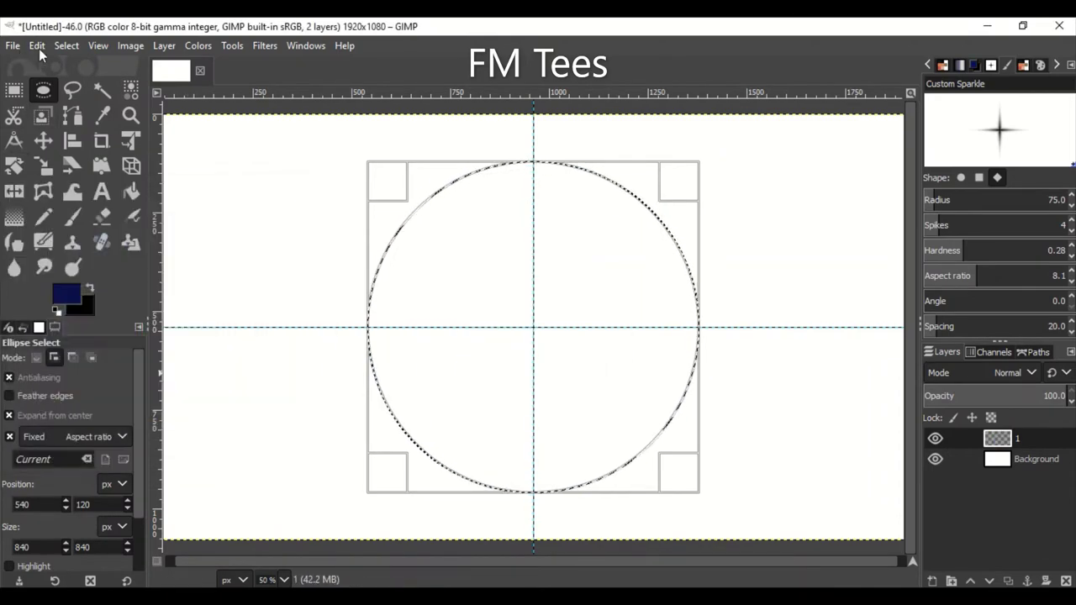
{"action": "left_click", "coordinate": [36, 45]}
{"action": "left_click", "coordinate": [119, 327]}
{"action": "left_click", "coordinate": [720, 412]}
Reselect the circle from layer 1's alpha and try scaling it, then cancel.
{"action": "right_click", "coordinate": [1021, 438]}
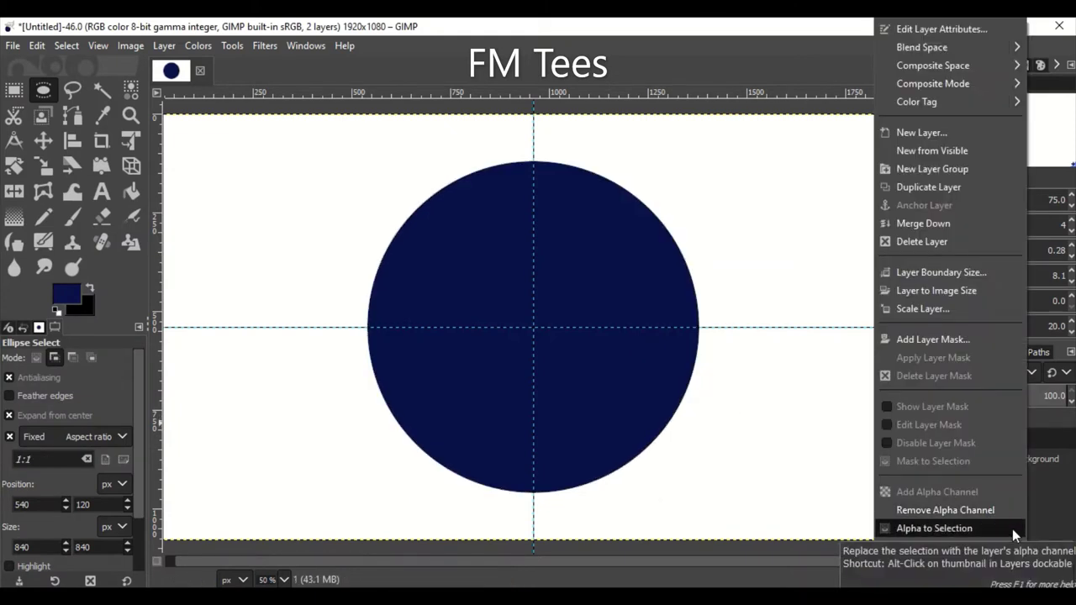
{"action": "left_click", "coordinate": [1012, 528]}
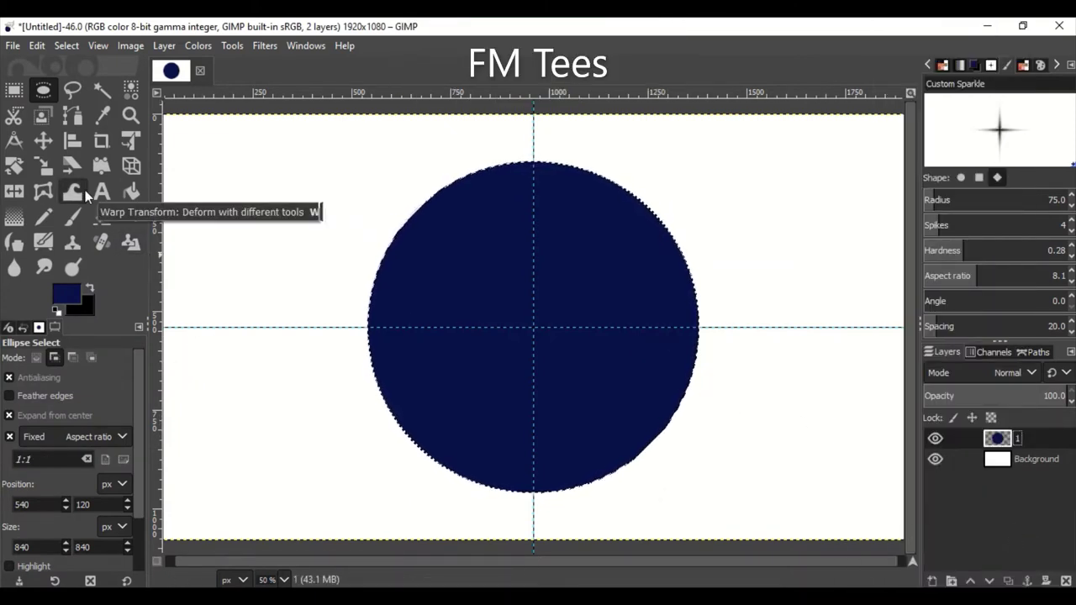
{"action": "key", "text": "shift+s"}
{"action": "left_click", "coordinate": [543, 380]}
{"action": "left_click_drag", "start_coordinate": [719, 512], "coordinate": [695, 489]}
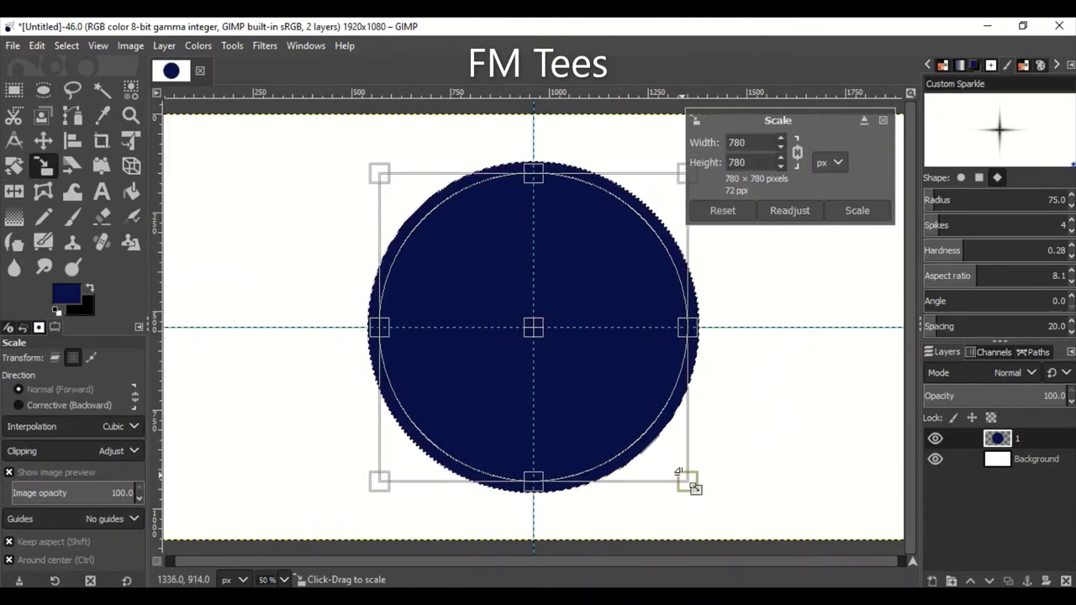
{"action": "key", "text": "Return"}
{"action": "left_click", "coordinate": [73, 116]}
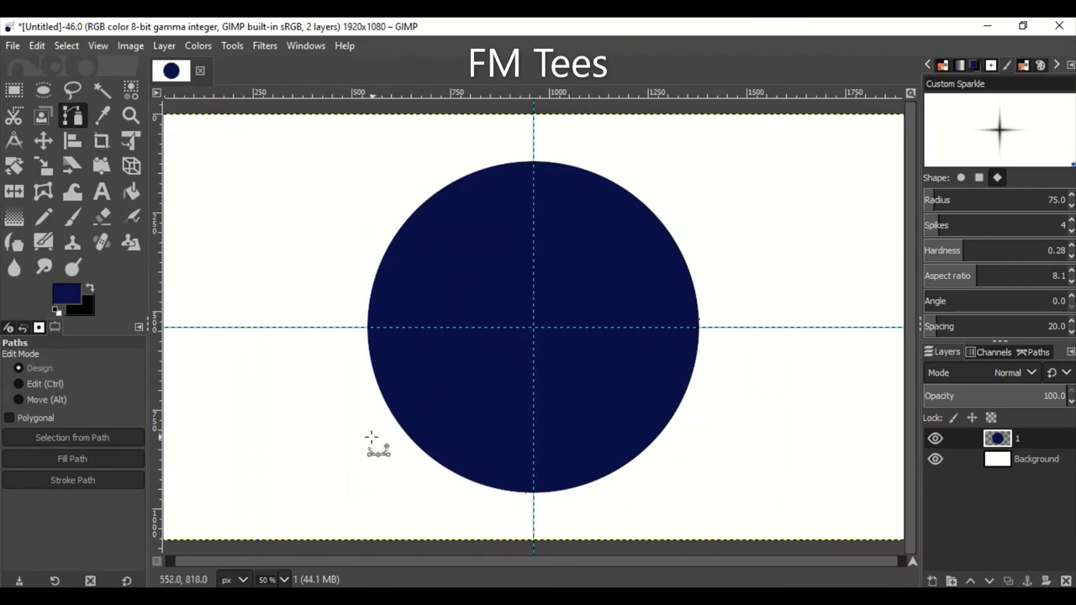
Draw a trial bolt path over the circle, then remove the extra points around its edge.
{"action": "left_click", "coordinate": [361, 463]}
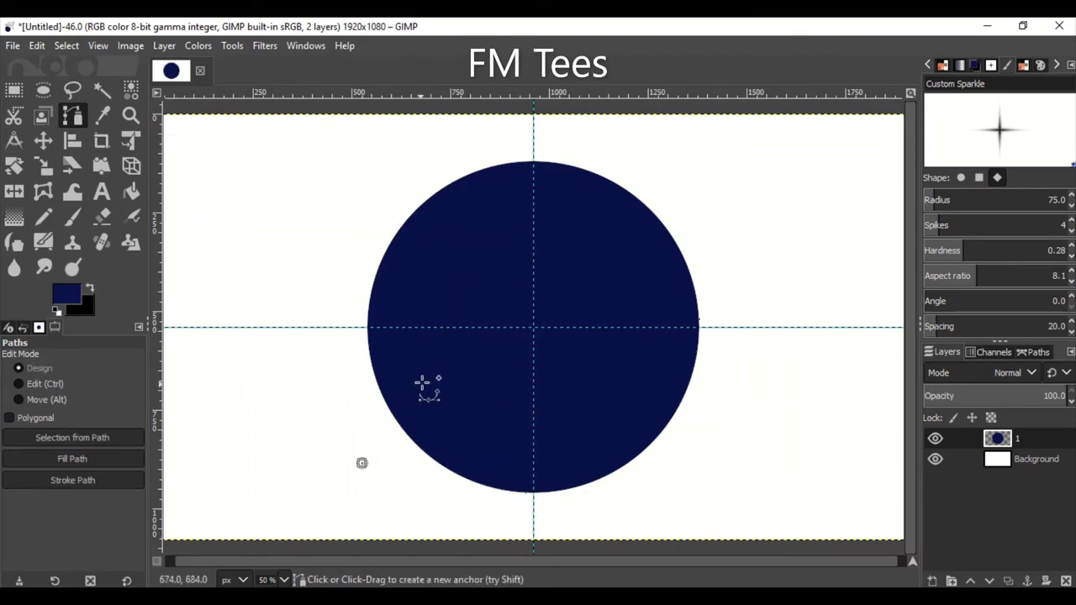
{"action": "left_click", "coordinate": [516, 273]}
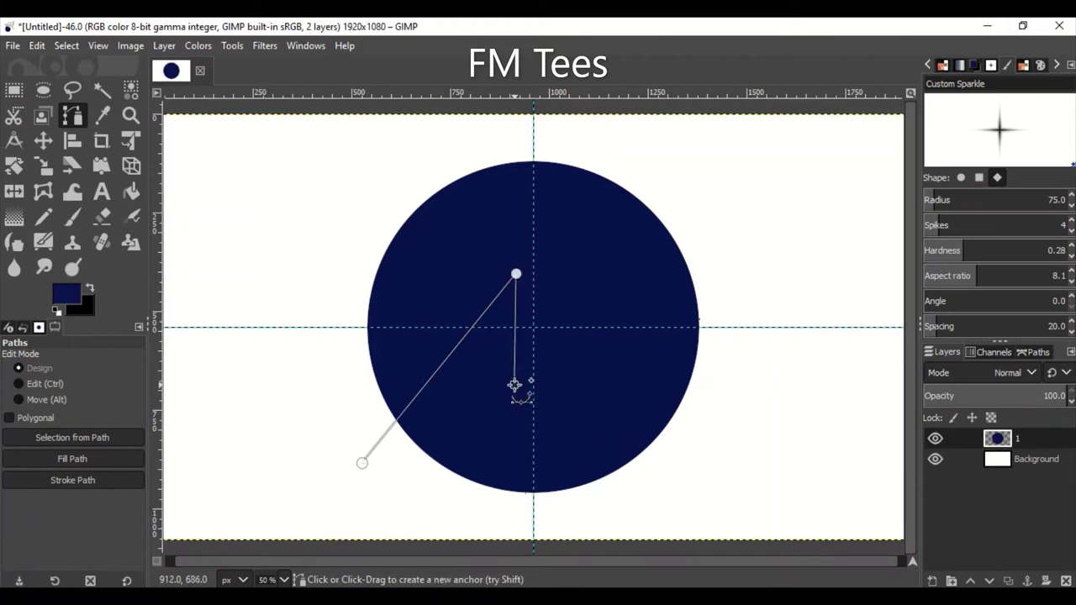
{"action": "left_click", "coordinate": [684, 217]}
{"action": "left_click_drag", "start_coordinate": [516, 274], "coordinate": [532, 276]}
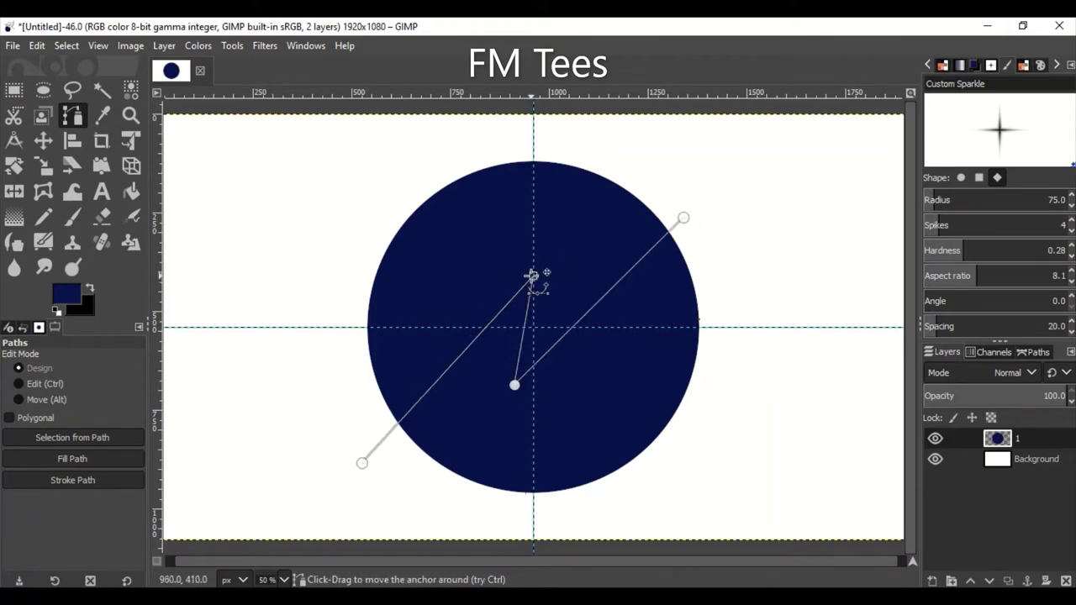
{"action": "mouse_move", "coordinate": [514, 384]}
{"action": "left_mouse_down"}
{"action": "mouse_move", "coordinate": [533, 362]}
{"action": "mouse_move", "coordinate": [533, 375]}
{"action": "left_mouse_up"}
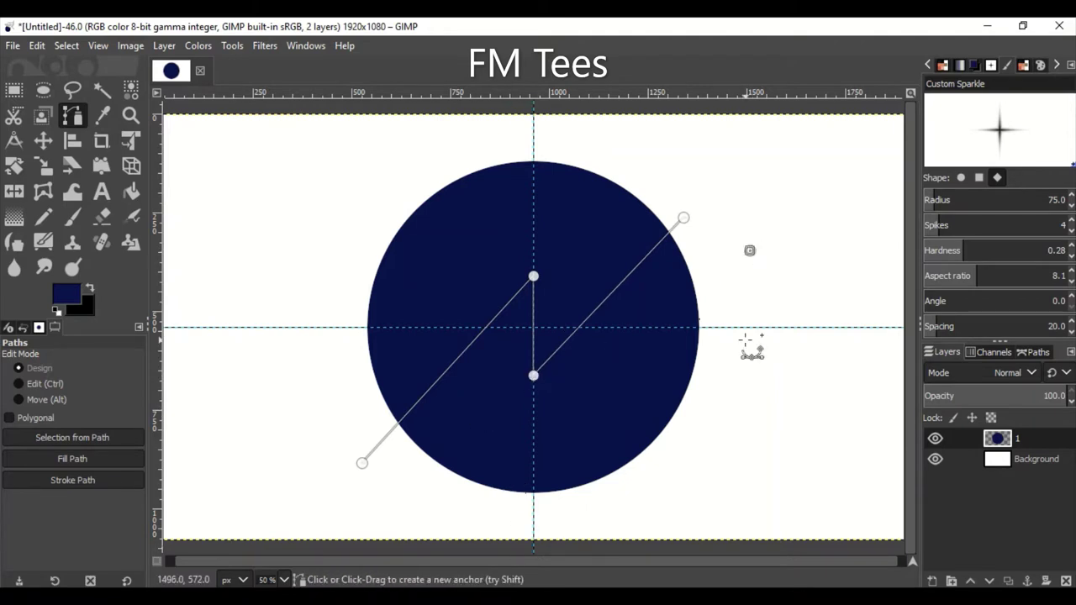
{"action": "left_click", "coordinate": [727, 285]}
{"action": "left_click", "coordinate": [771, 370]}
{"action": "left_click", "coordinate": [749, 467]}
{"action": "left_click", "coordinate": [662, 507]}
{"action": "left_click", "coordinate": [549, 525]}
{"action": "left_click", "coordinate": [446, 511]}
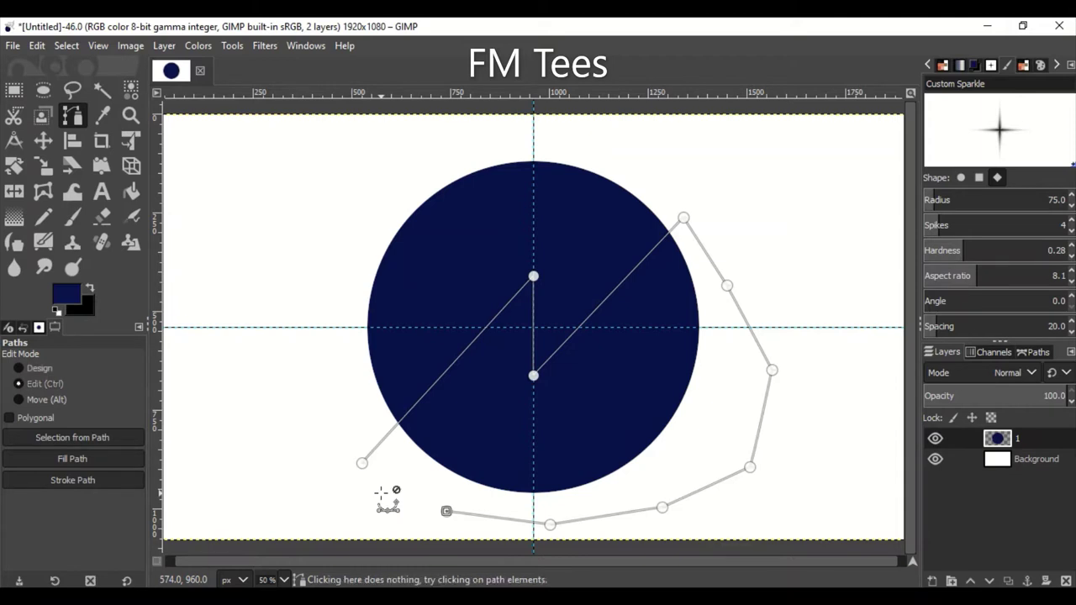
{"action": "key", "text": "ctrl+z"}
{"action": "key", "text": "ctrl+z"}
{"action": "key", "text": "ctrl+z"}
Make the path polygonal, convert it to a selection, and create a new path '1'.
{"action": "left_click", "coordinate": [1042, 351]}
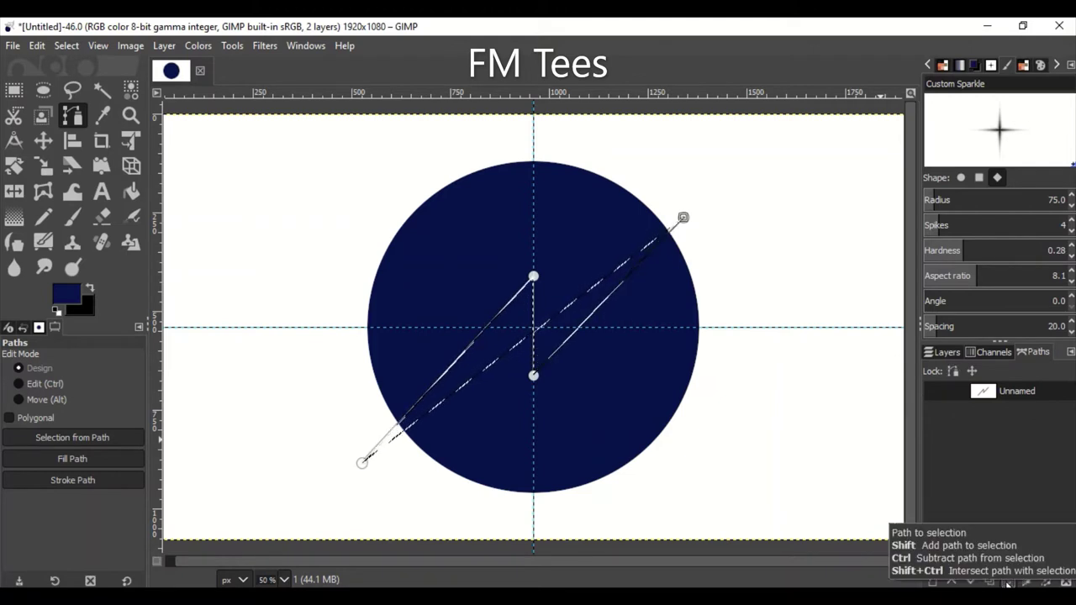
{"action": "left_click", "coordinate": [35, 417]}
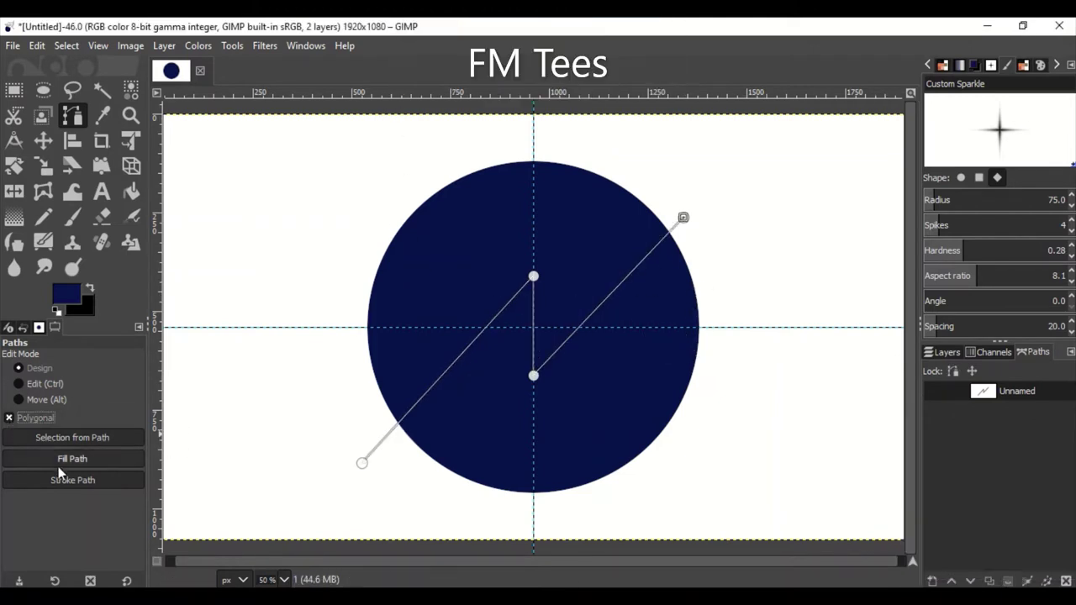
{"action": "left_click", "coordinate": [1006, 582]}
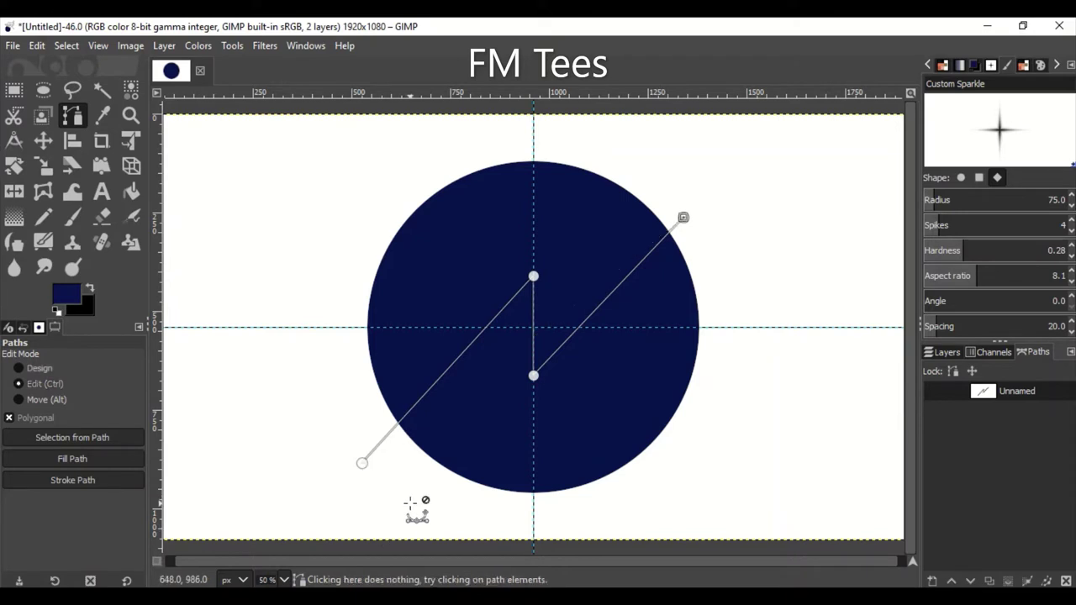
{"action": "double_click", "coordinate": [964, 525]}
{"action": "left_click", "coordinate": [958, 568]}
{"action": "type", "text": "1"}
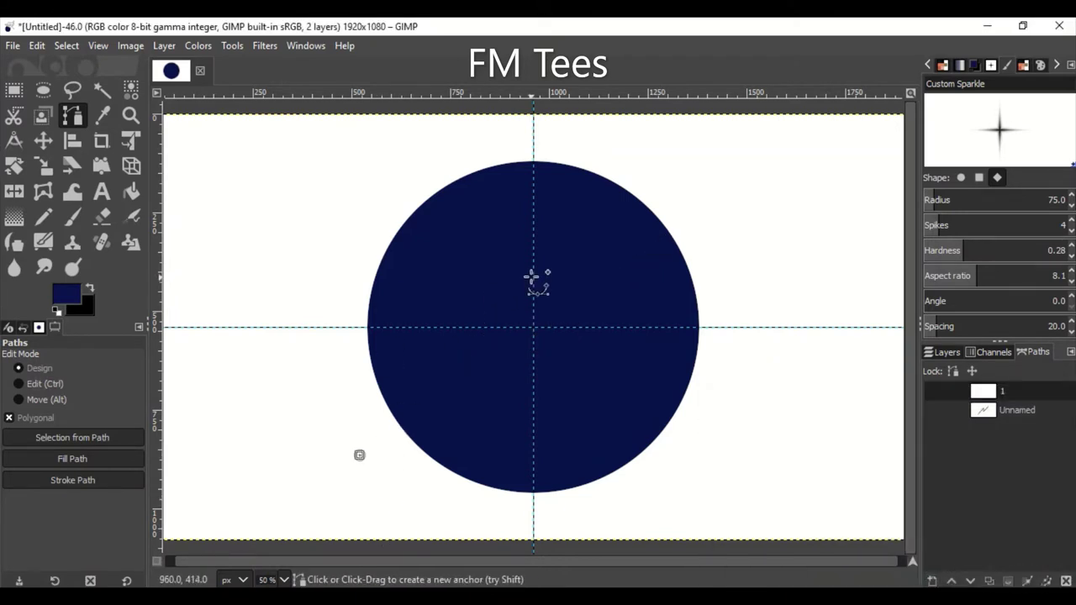
Place the bolt's zigzag anchors on path 1 and convert it to a selection.
{"action": "left_click", "coordinate": [533, 276]}
{"action": "left_click", "coordinate": [532, 368]}
{"action": "left_click", "coordinate": [708, 249]}
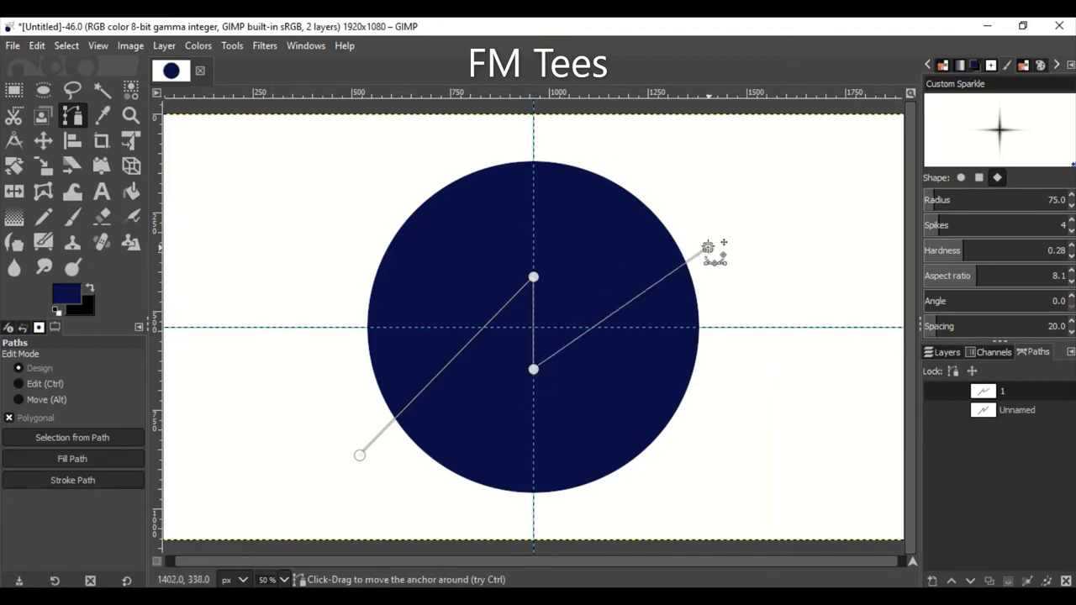
{"action": "left_click_drag", "start_coordinate": [708, 249], "coordinate": [681, 212]}
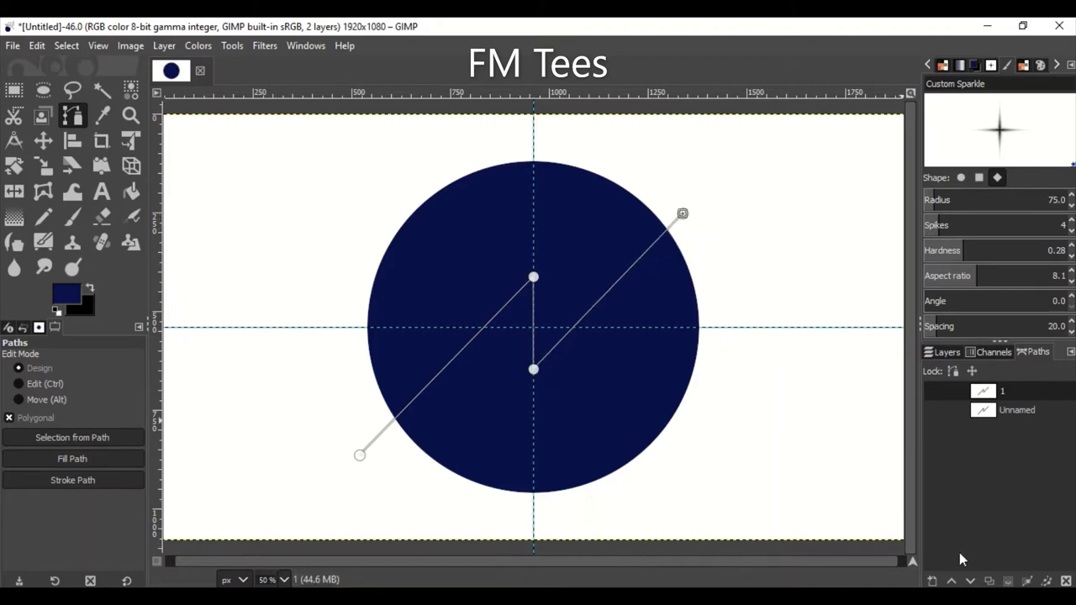
{"action": "left_click", "coordinate": [1008, 581]}
Trace a Z-shaped bolt outline with Free Select from lower left to upper right.
{"action": "left_click", "coordinate": [14, 90]}
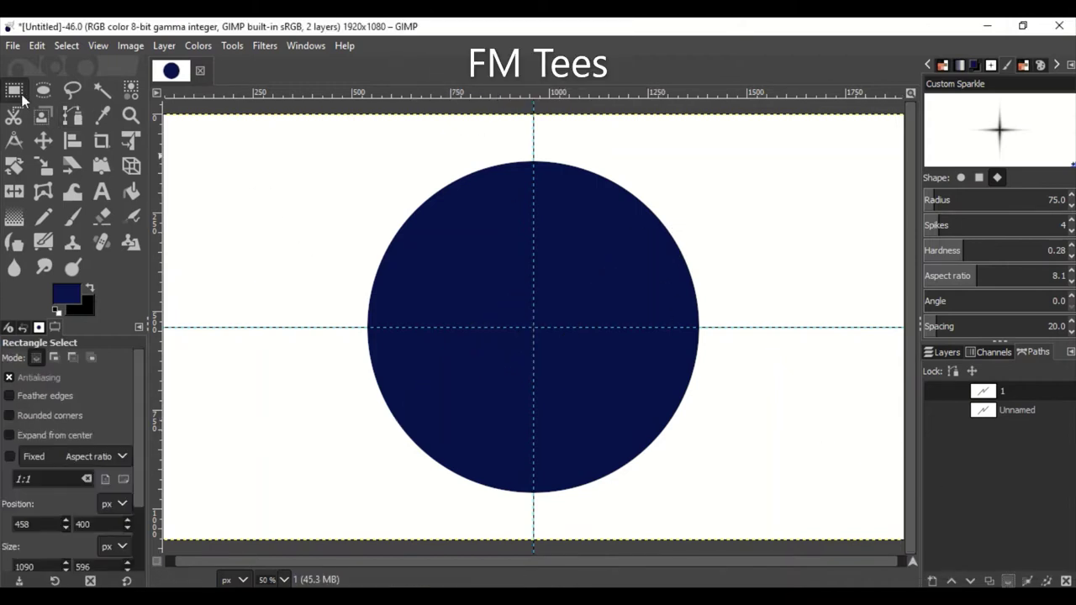
{"action": "left_click", "coordinate": [74, 91]}
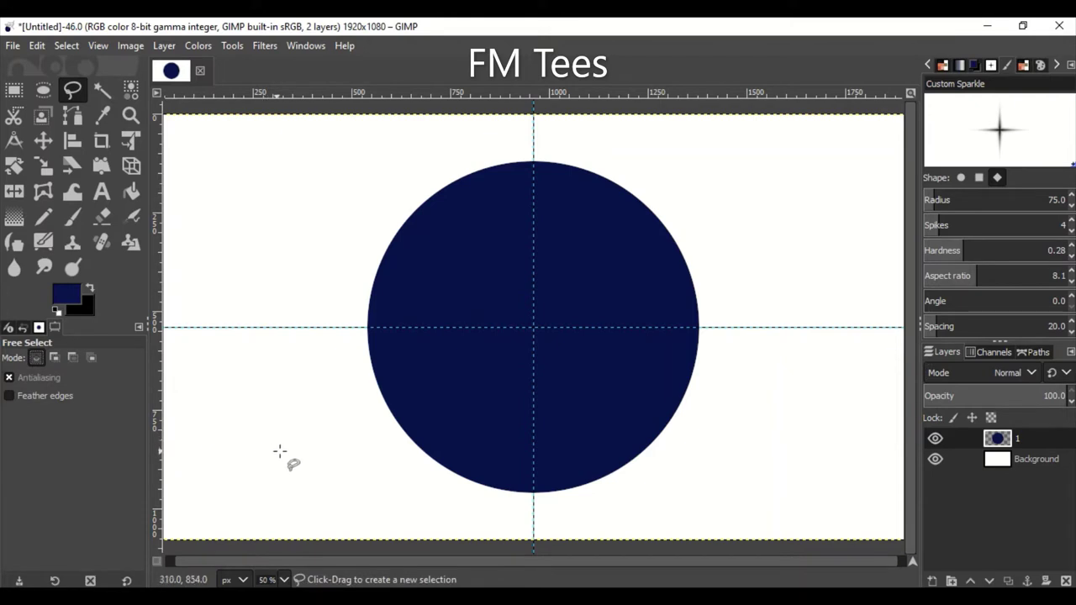
{"action": "left_click", "coordinate": [375, 454]}
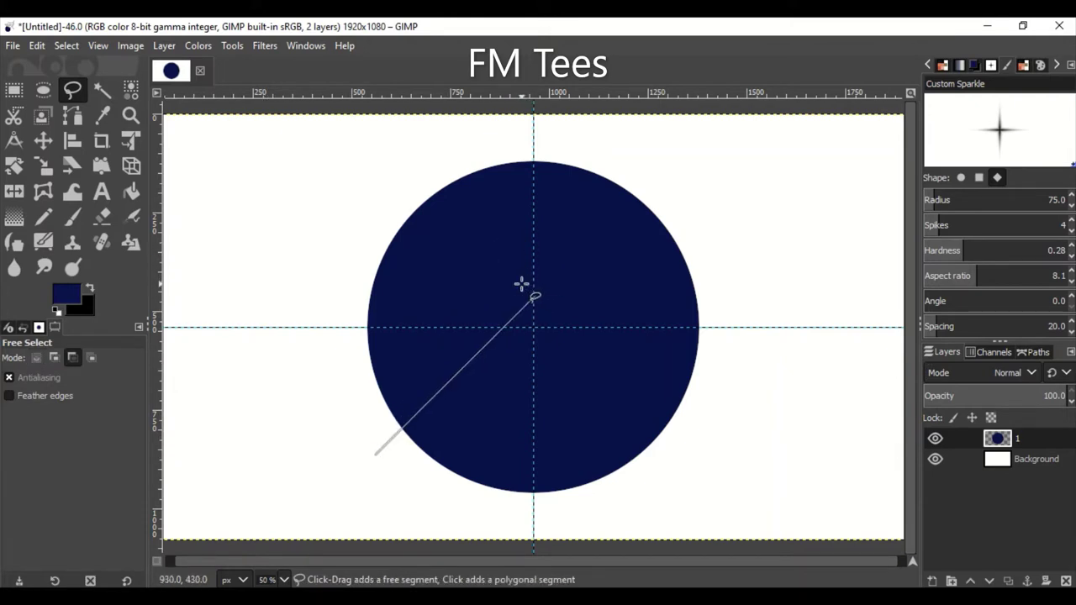
{"action": "left_click", "coordinate": [533, 299], "text": "ctrl"}
{"action": "mouse_move", "coordinate": [533, 299]}
{"action": "left_mouse_down"}
{"action": "mouse_move", "coordinate": [531, 246]}
{"action": "mouse_move", "coordinate": [533, 266]}
{"action": "left_mouse_up"}
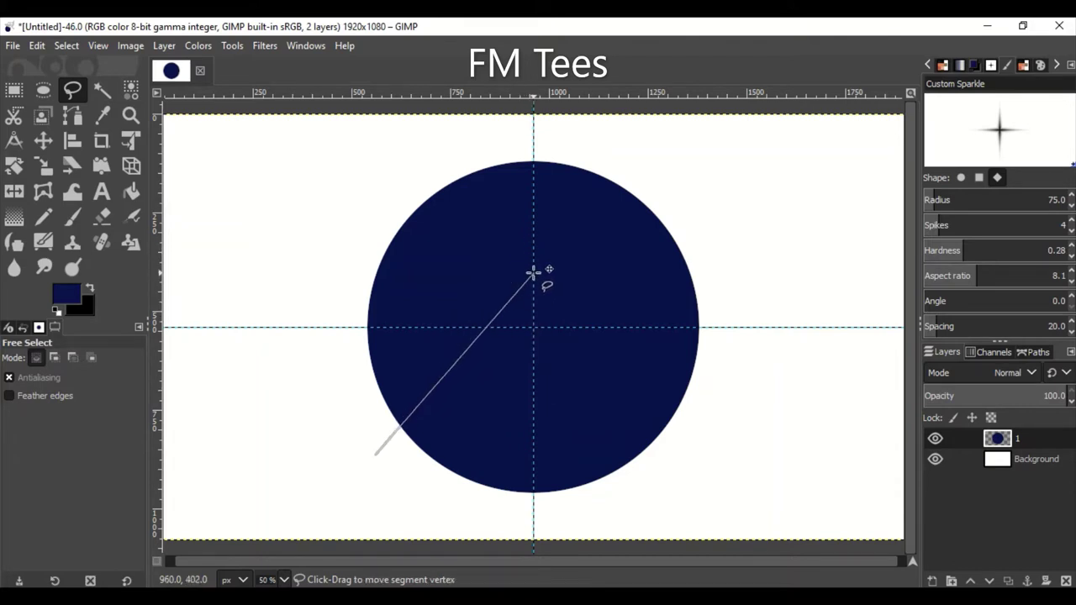
{"action": "left_click", "coordinate": [533, 378]}
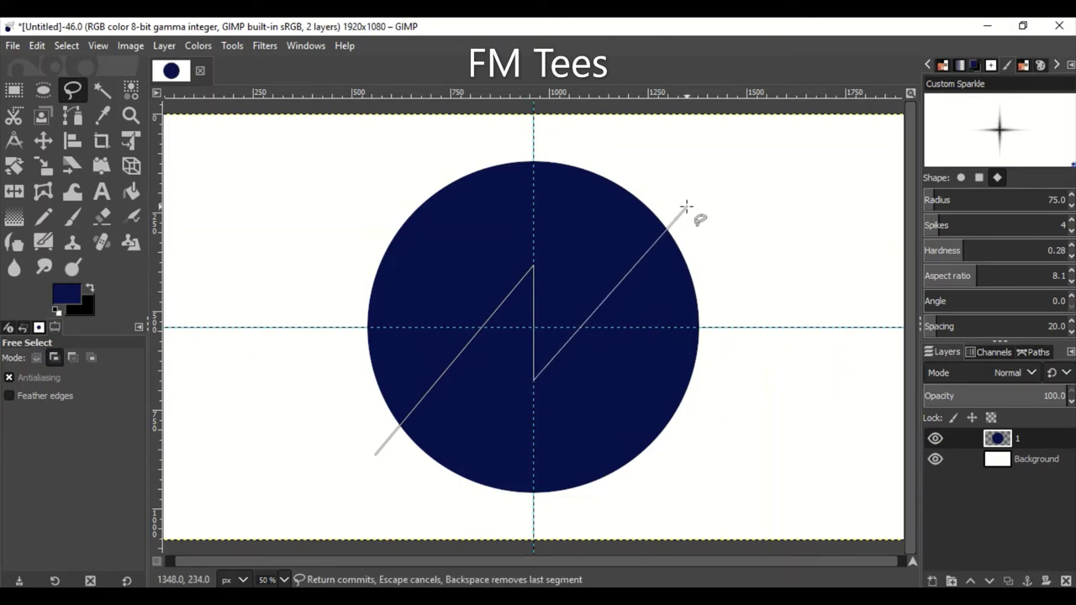
{"action": "left_click", "coordinate": [686, 206]}
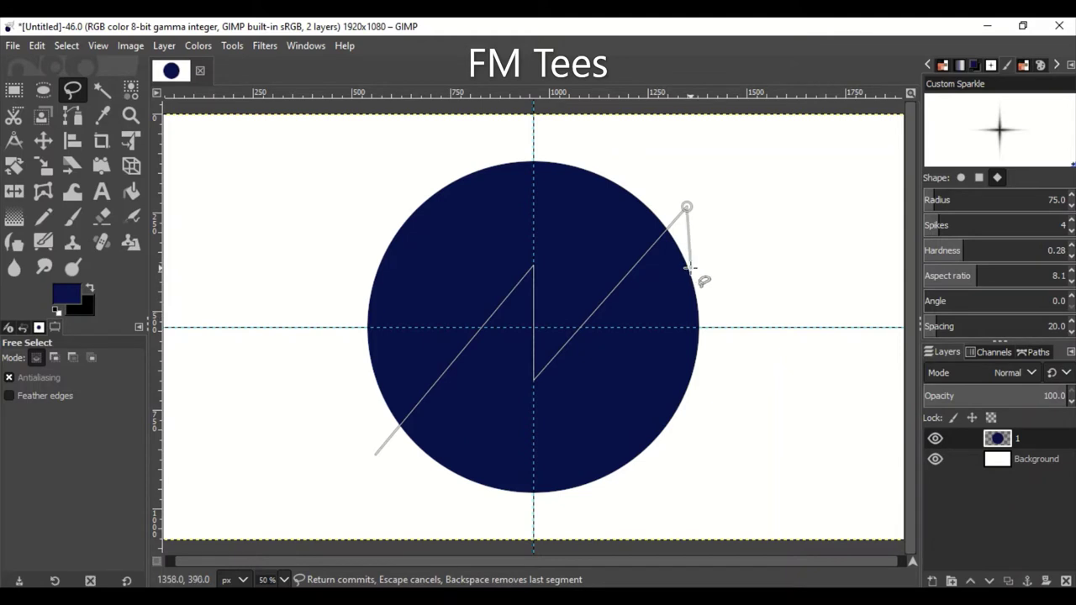
Recover from the accidental cut so the navy circle stays intact.
{"action": "left_click", "coordinate": [66, 46]}
{"action": "left_click", "coordinate": [64, 47]}
{"action": "key", "text": "ctrl+x"}
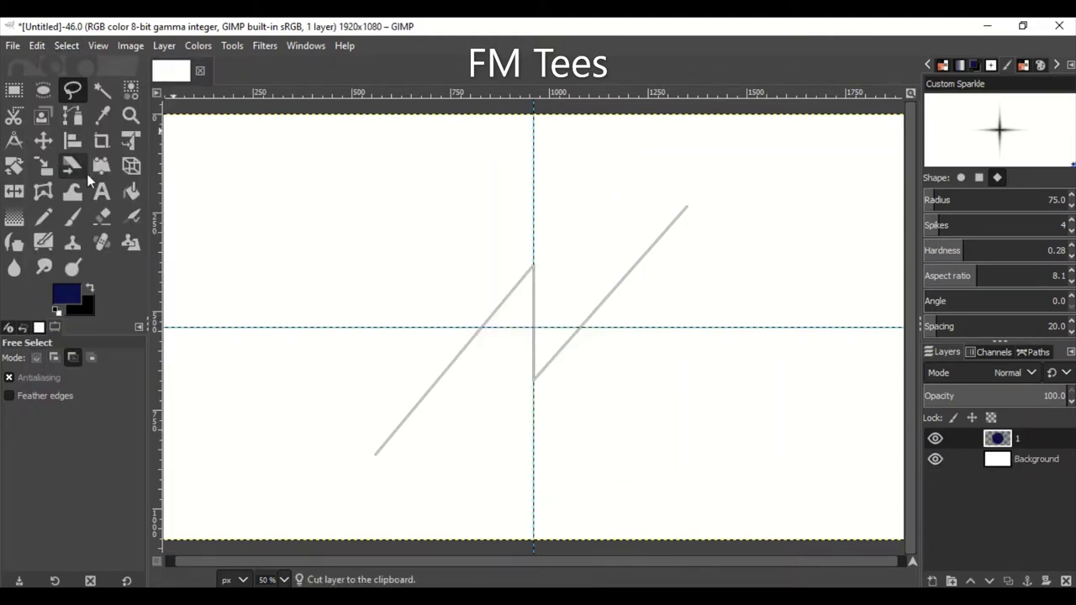
{"action": "key", "text": "ctrl+v"}
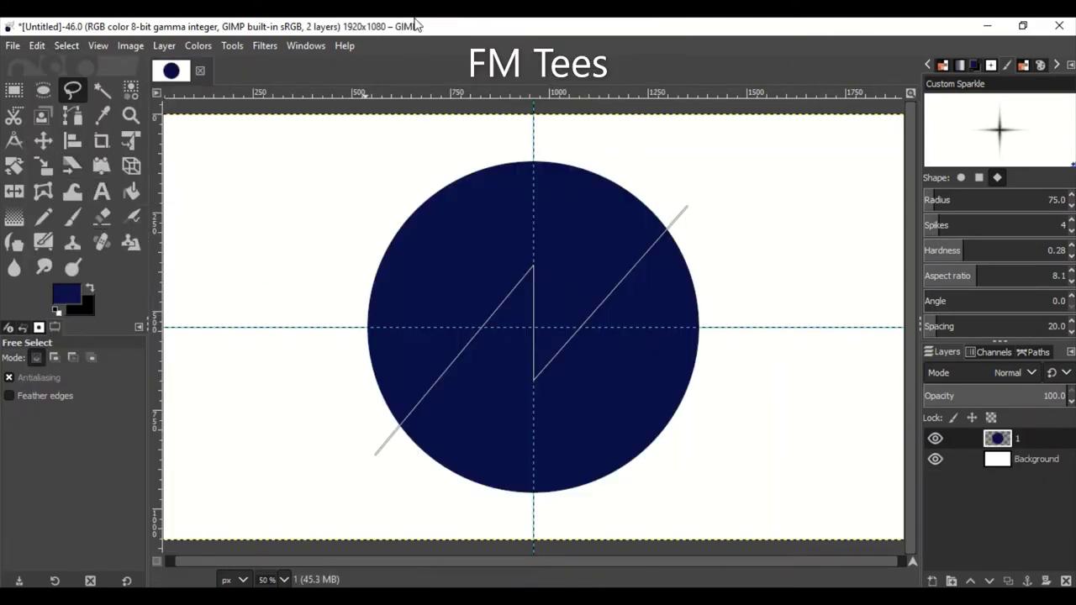
Discard the free selection and choose the Pencil with the Clipboard Image brush.
{"action": "left_click", "coordinate": [825, 371]}
{"action": "left_click", "coordinate": [374, 454]}
{"action": "key", "text": "Escape"}
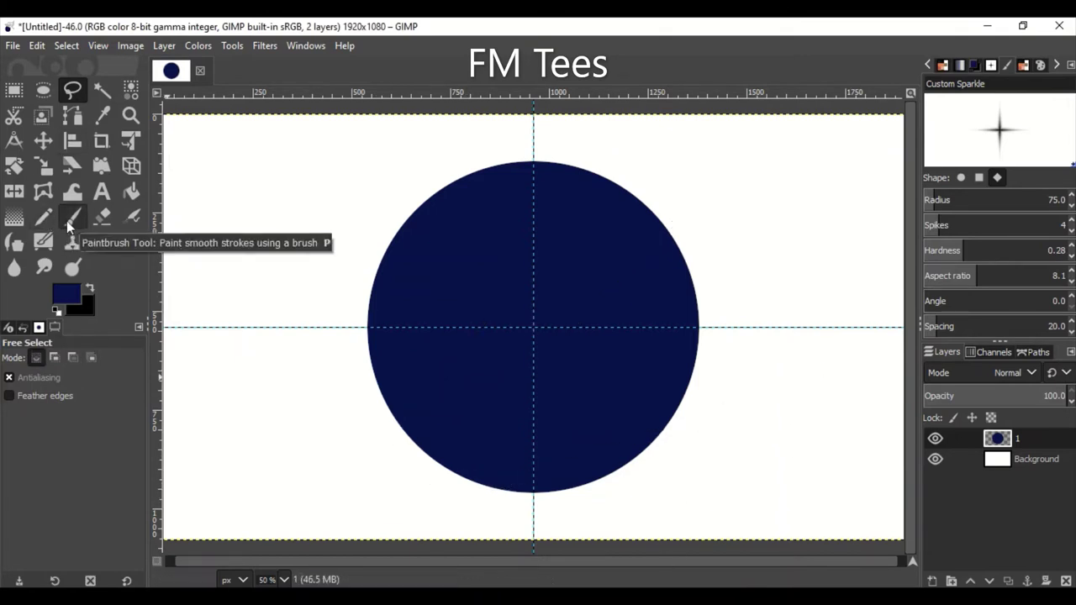
{"action": "left_click", "coordinate": [43, 217]}
{"action": "left_click", "coordinate": [17, 411]}
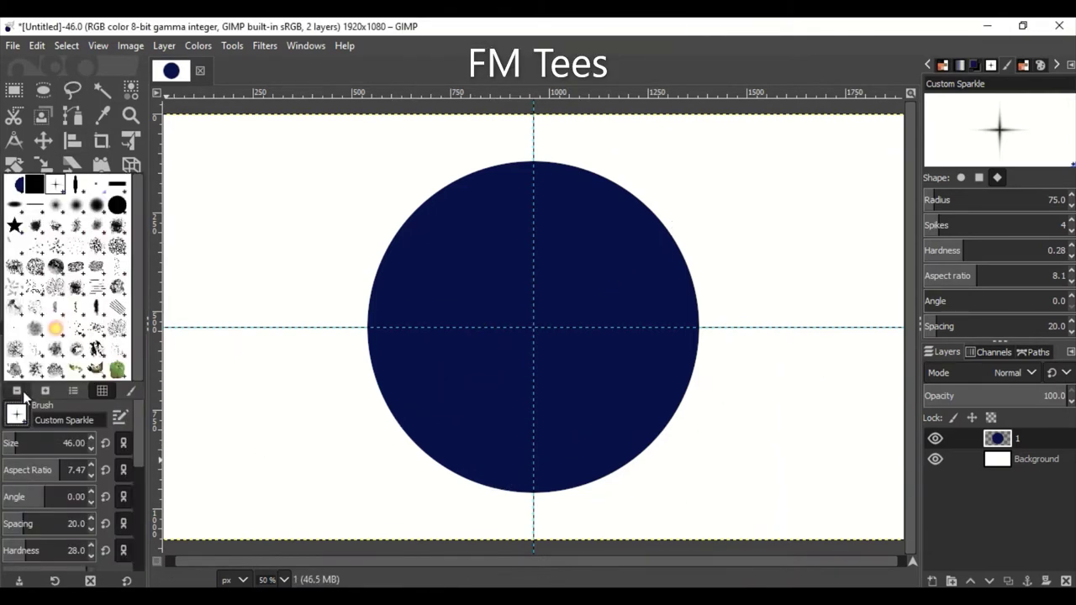
{"action": "left_click", "coordinate": [17, 415]}
{"action": "left_click", "coordinate": [117, 184]}
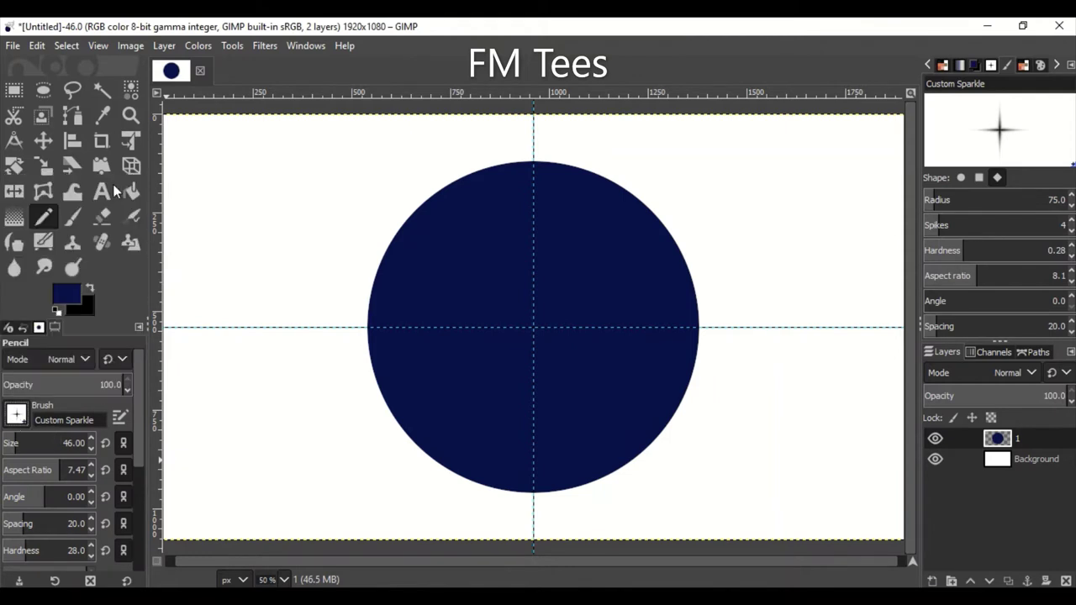
{"action": "left_click", "coordinate": [17, 415]}
{"action": "left_click", "coordinate": [14, 184]}
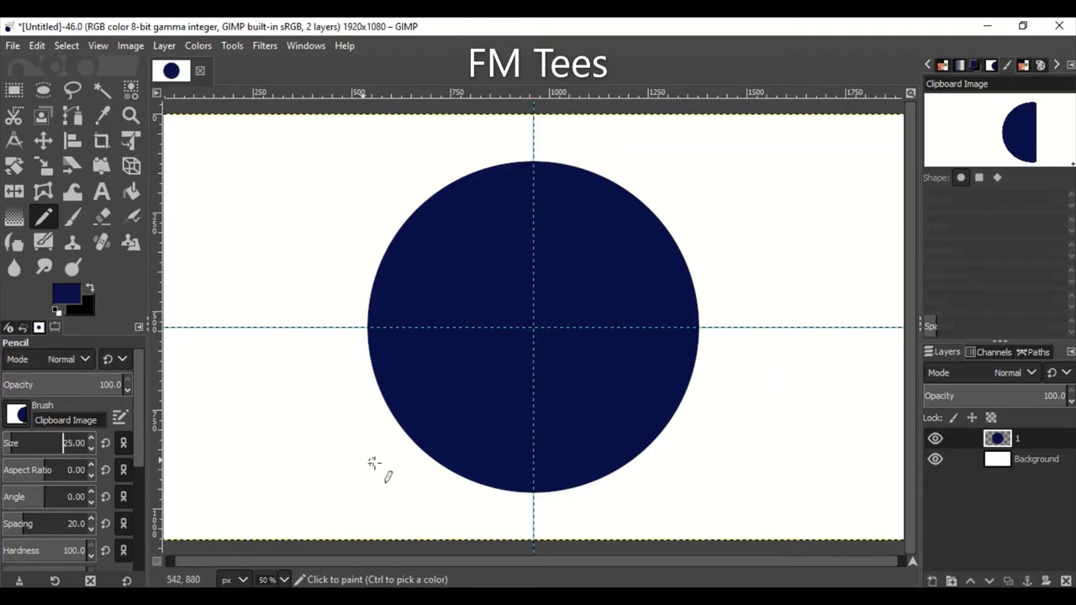
Test strokes and shrink the pencil size to 10, undoing the tests.
{"action": "left_click_drag", "start_coordinate": [267, 466], "coordinate": [272, 321]}
{"action": "key", "text": "ctrl+z"}
{"action": "scroll", "coordinate": [91, 449], "scroll_direction": "down", "scroll_amount": 8}
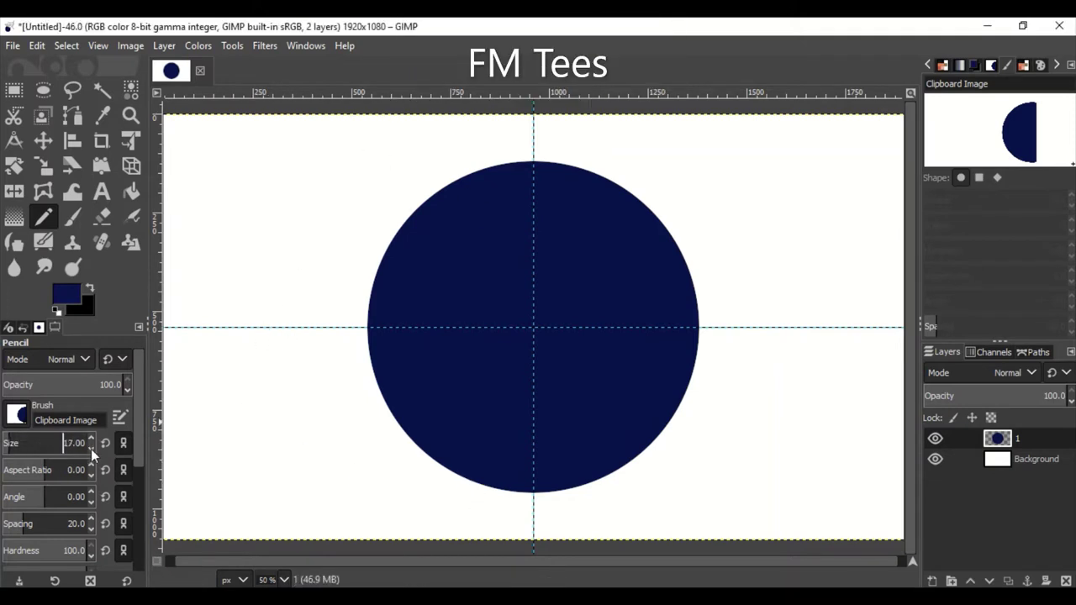
{"action": "scroll", "coordinate": [91, 449], "scroll_direction": "down", "scroll_amount": 7}
{"action": "left_click_drag", "start_coordinate": [222, 462], "coordinate": [269, 331]}
{"action": "key", "text": "ctrl+z"}
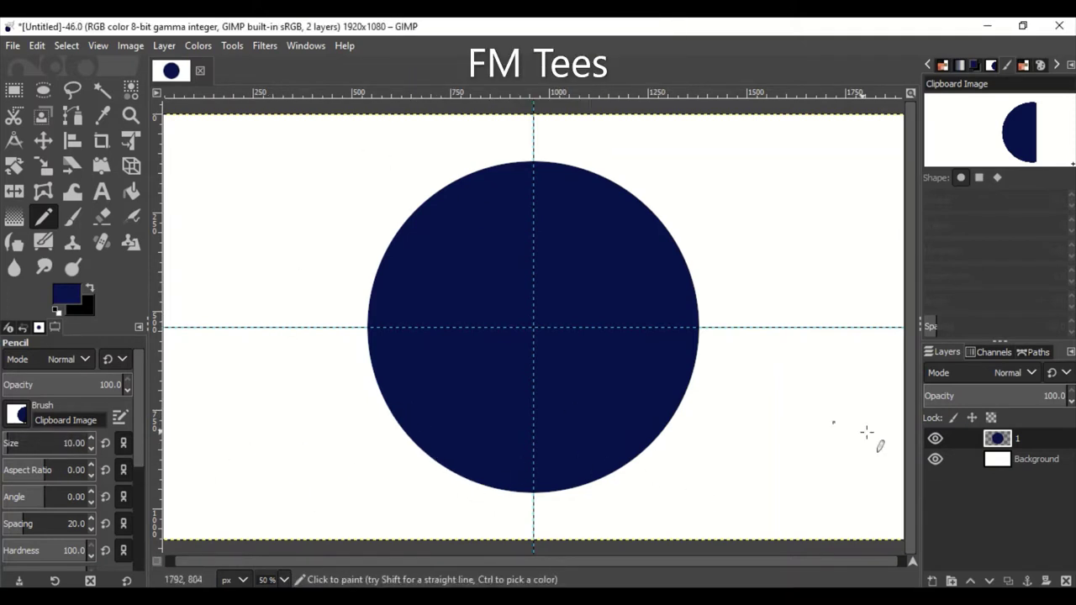
On new transparent layer 2, draw a straight-line zigzag bolt and select its pixels.
{"action": "key", "text": "shift+ctrl+n"}
{"action": "left_click", "coordinate": [946, 563]}
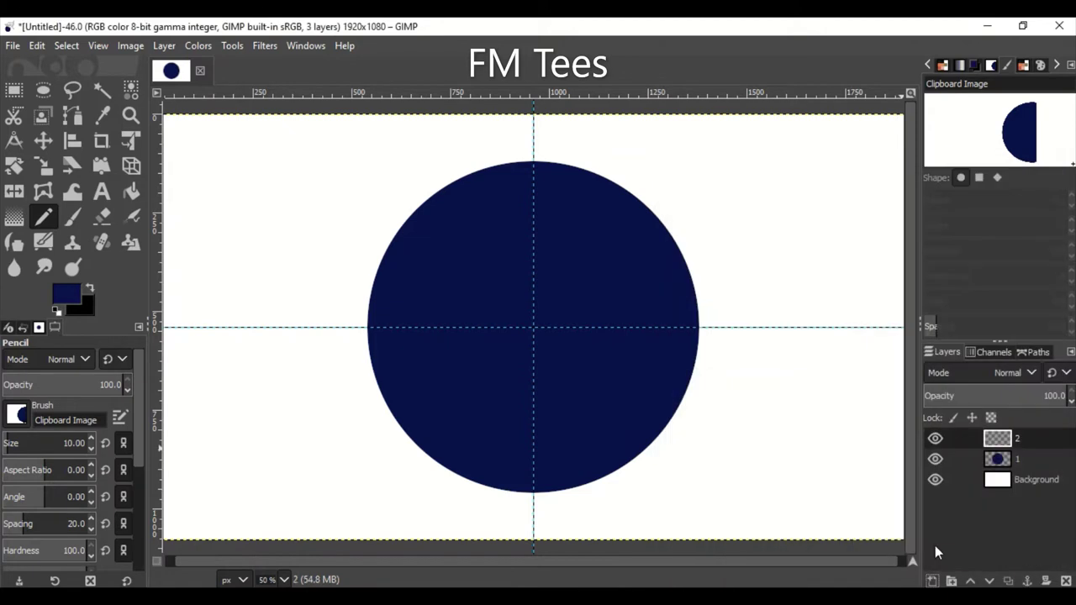
{"action": "left_click", "coordinate": [352, 458]}
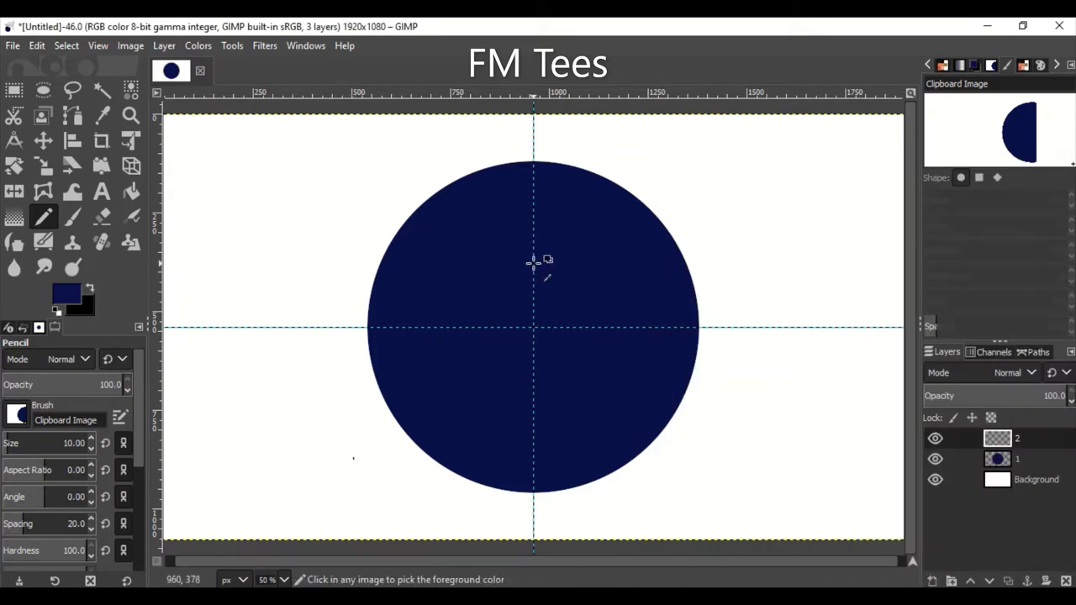
{"action": "left_click_drag", "start_coordinate": [362, 457], "coordinate": [516, 242]}
{"action": "key", "text": "ctrl+z"}
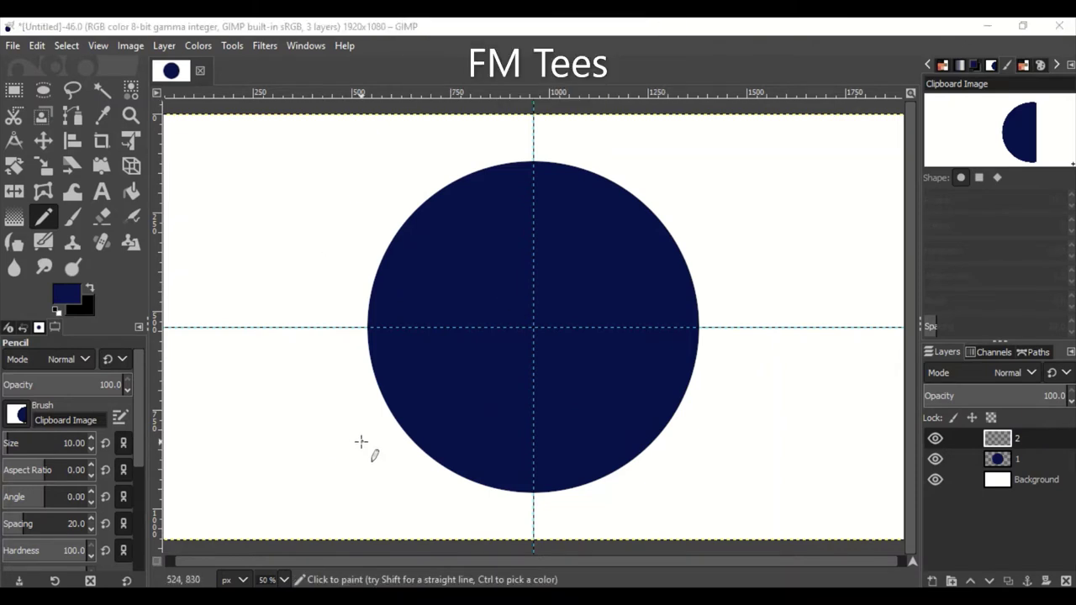
{"action": "left_click", "coordinate": [533, 268], "text": "shift"}
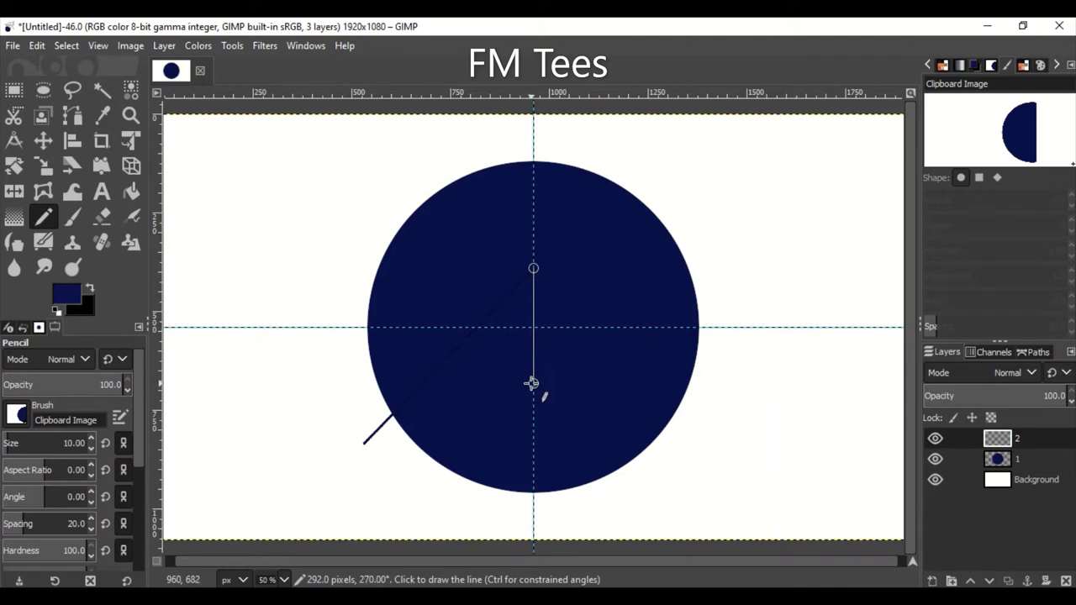
{"action": "left_click", "coordinate": [533, 383], "text": "shift"}
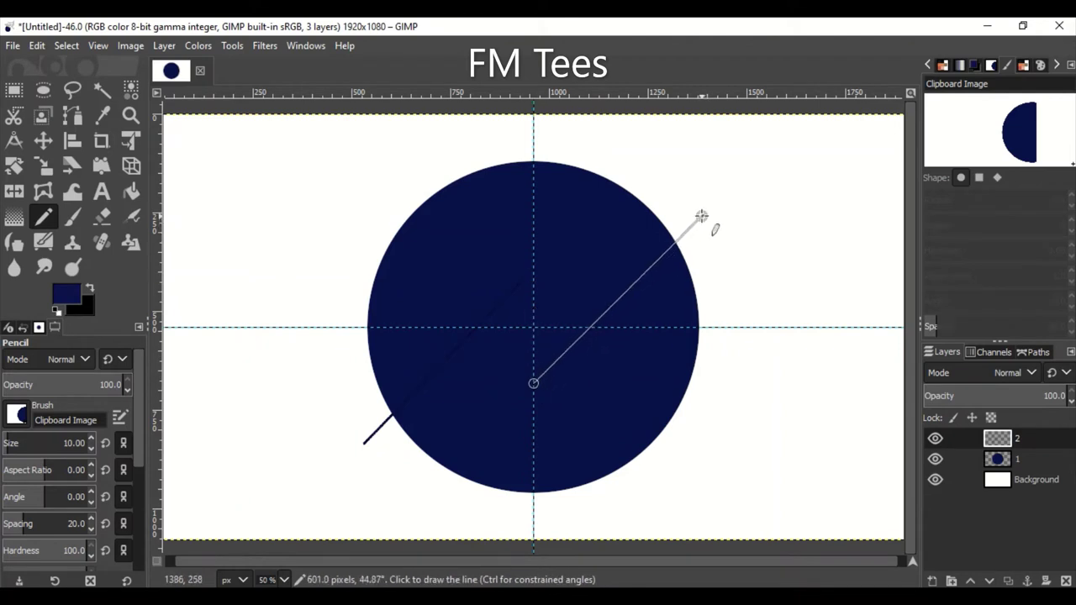
{"action": "left_click", "coordinate": [704, 223], "text": "shift"}
{"action": "right_click", "coordinate": [1037, 443]}
{"action": "left_click", "coordinate": [979, 529]}
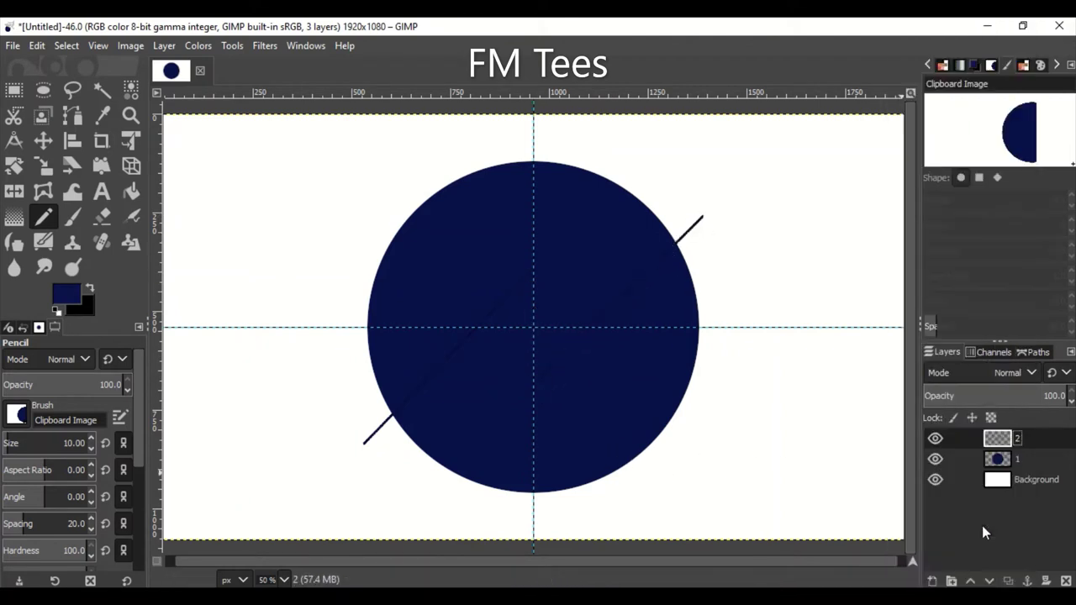
Grow the selection around the pencil bolt lines, redoing it once.
{"action": "left_click", "coordinate": [64, 47]}
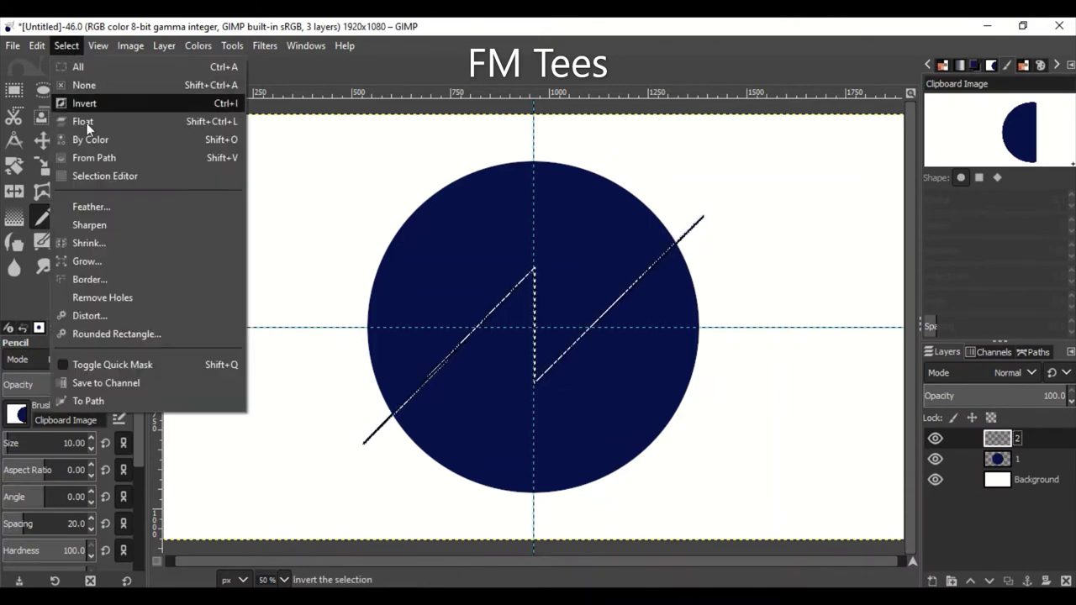
{"action": "left_click", "coordinate": [84, 260]}
{"action": "left_click", "coordinate": [145, 324]}
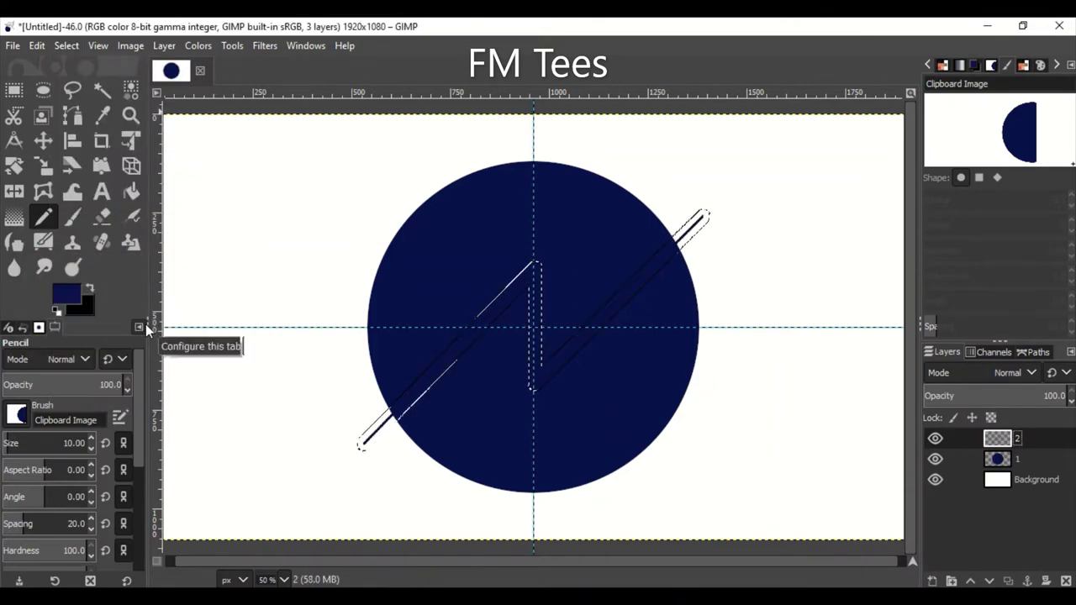
{"action": "key", "text": "ctrl+z"}
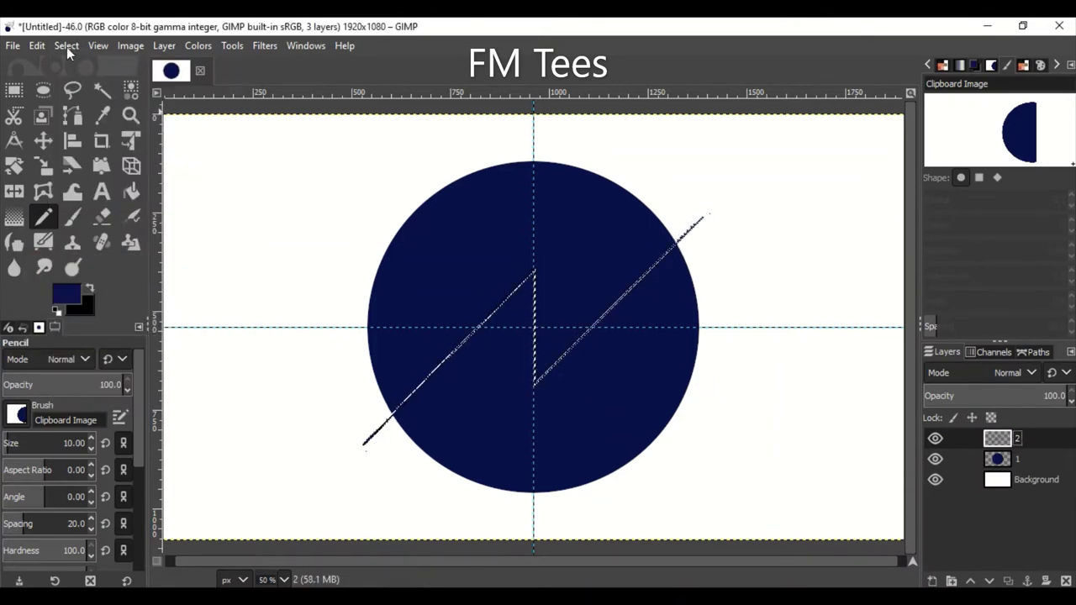
{"action": "left_click", "coordinate": [67, 47]}
{"action": "left_click", "coordinate": [86, 260]}
{"action": "left_click", "coordinate": [131, 316]}
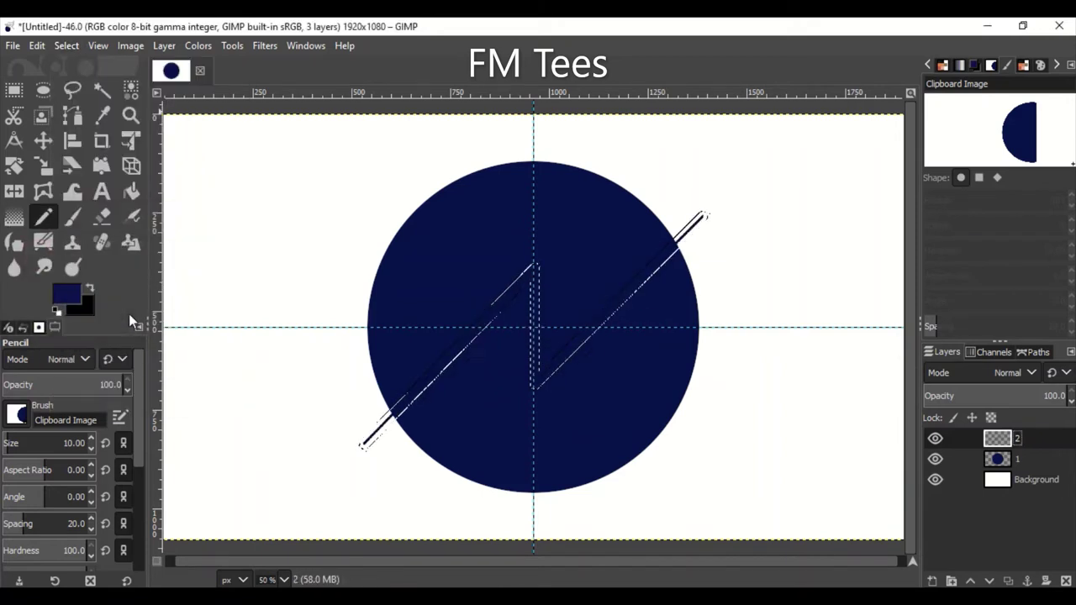
Duplicate circle layer 1 as '1 copy' and toggle layer visibility.
{"action": "left_click", "coordinate": [1034, 455]}
{"action": "key", "text": "shift+ctrl+d"}
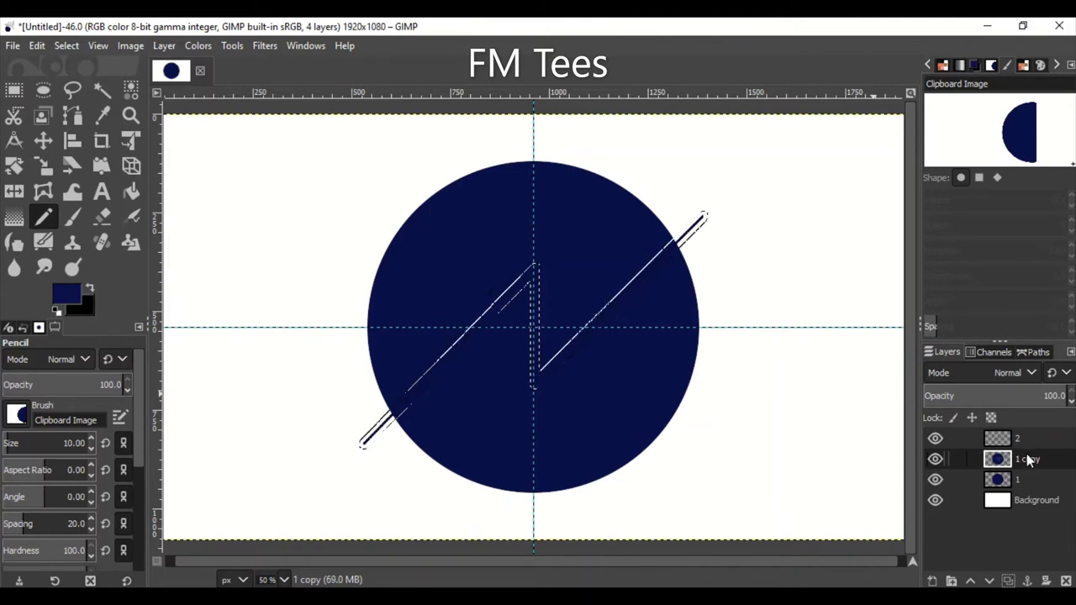
{"action": "left_click", "coordinate": [935, 438]}
{"action": "left_click", "coordinate": [934, 479]}
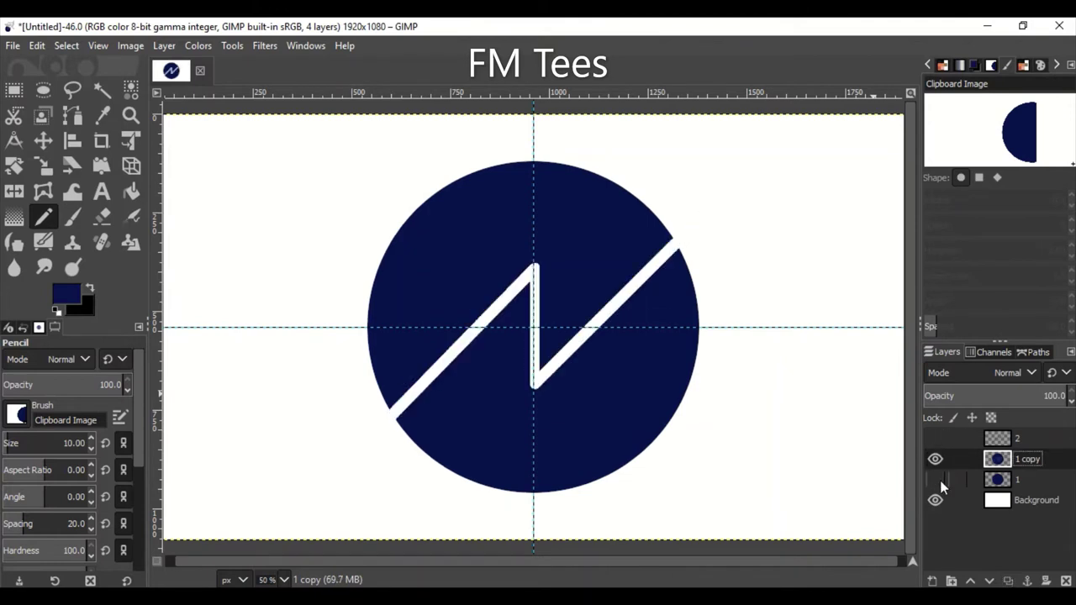
{"action": "left_click", "coordinate": [934, 479]}
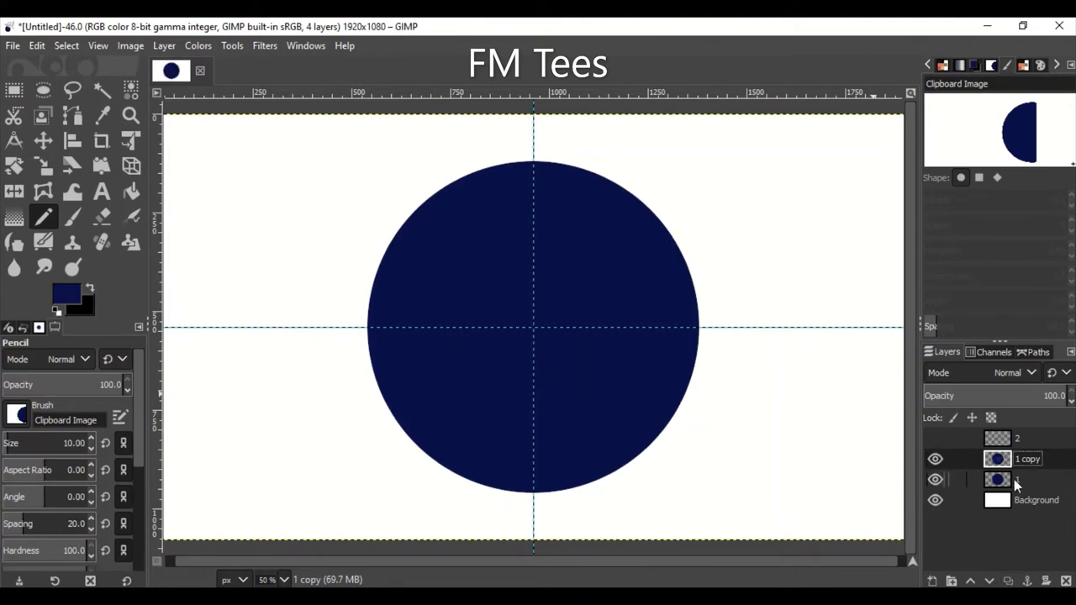
Convert path 1 into a selection from the Paths list.
{"action": "left_click", "coordinate": [1033, 352]}
{"action": "left_click", "coordinate": [935, 391]}
{"action": "left_click", "coordinate": [935, 392]}
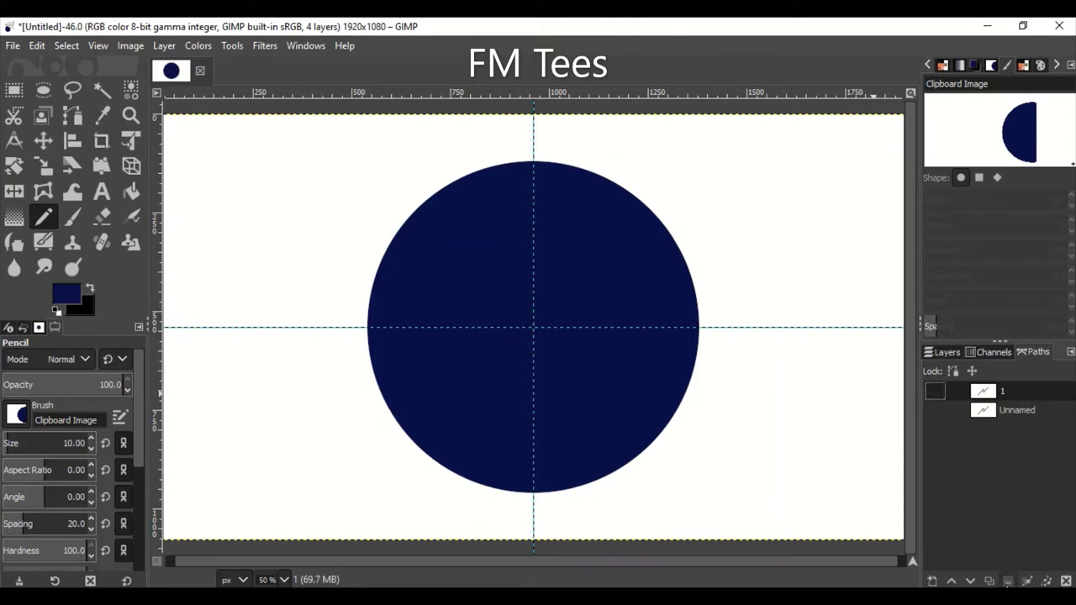
{"action": "left_click", "coordinate": [1007, 580]}
{"action": "left_click", "coordinate": [943, 351]}
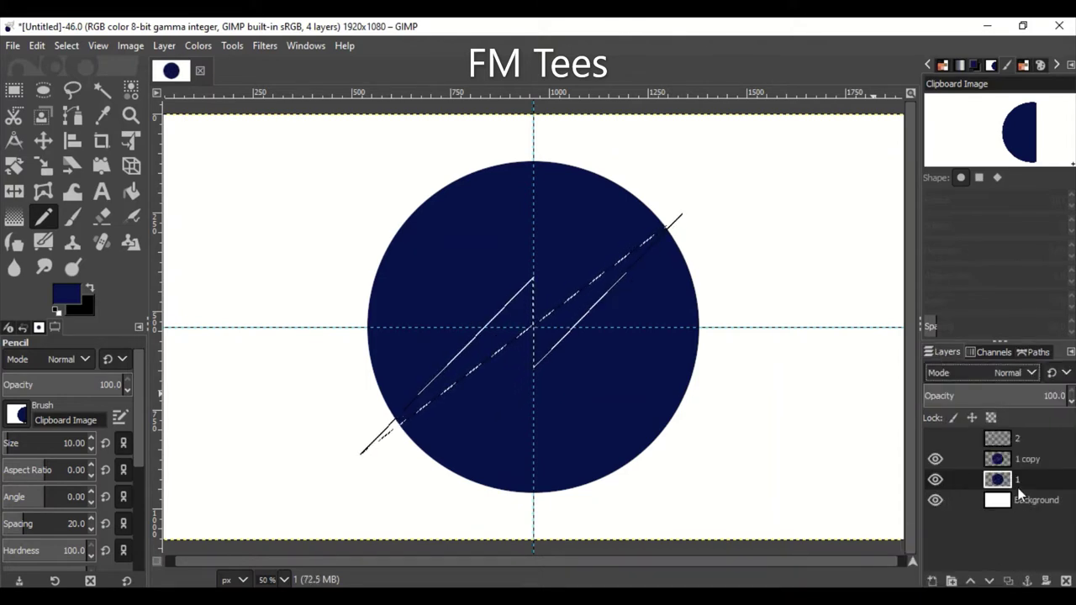
Clear the selection, show layer 1 and hide '1 copy'.
{"action": "key", "text": "ctrl+shift+a"}
{"action": "left_click", "coordinate": [932, 480]}
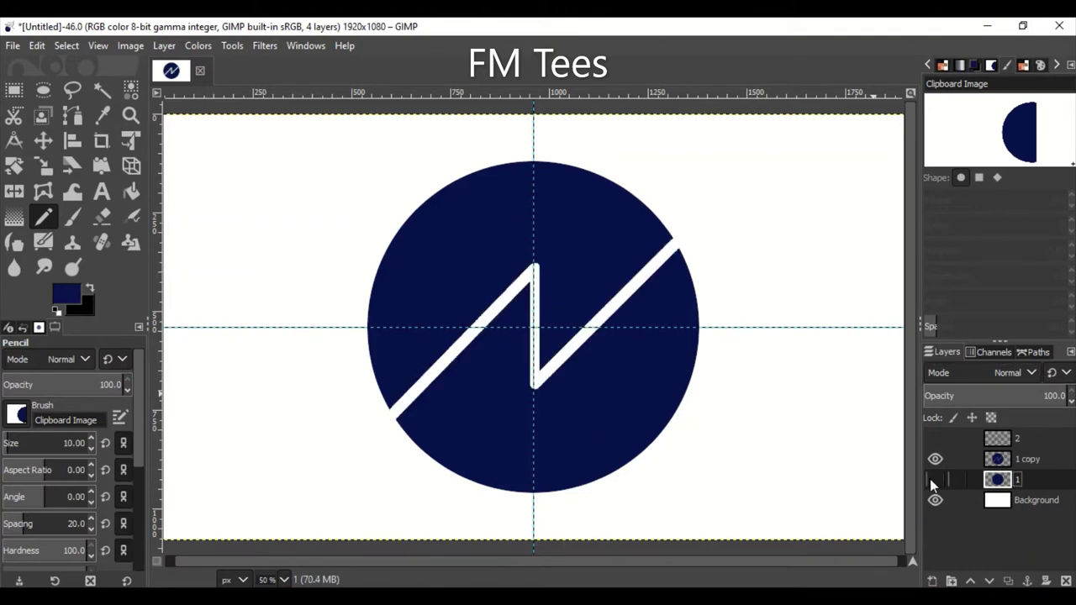
{"action": "left_click", "coordinate": [935, 479]}
{"action": "left_click", "coordinate": [934, 459]}
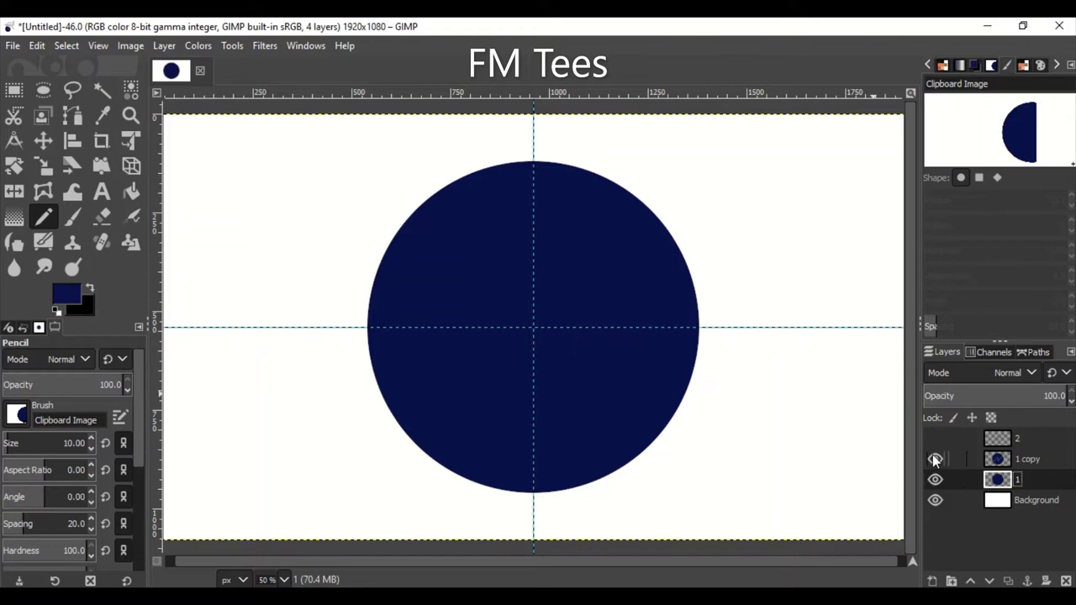
Trace a zigzag path from lower left to upper right across the circle, undoing stray anchors.
{"action": "left_click", "coordinate": [72, 116]}
{"action": "left_click", "coordinate": [364, 433]}
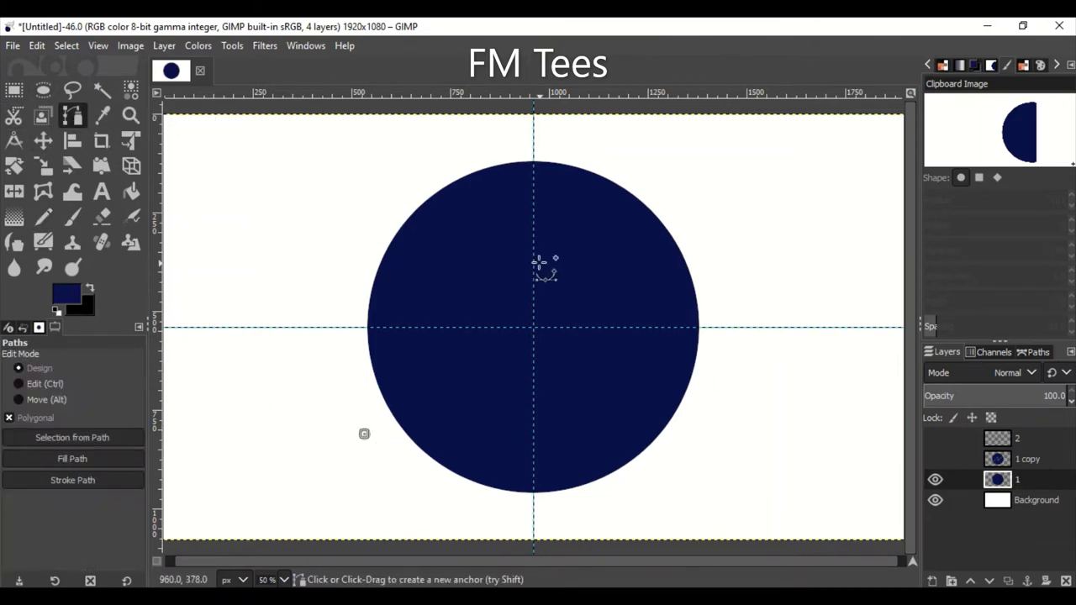
{"action": "left_click", "coordinate": [533, 360]}
{"action": "left_click", "coordinate": [694, 225]}
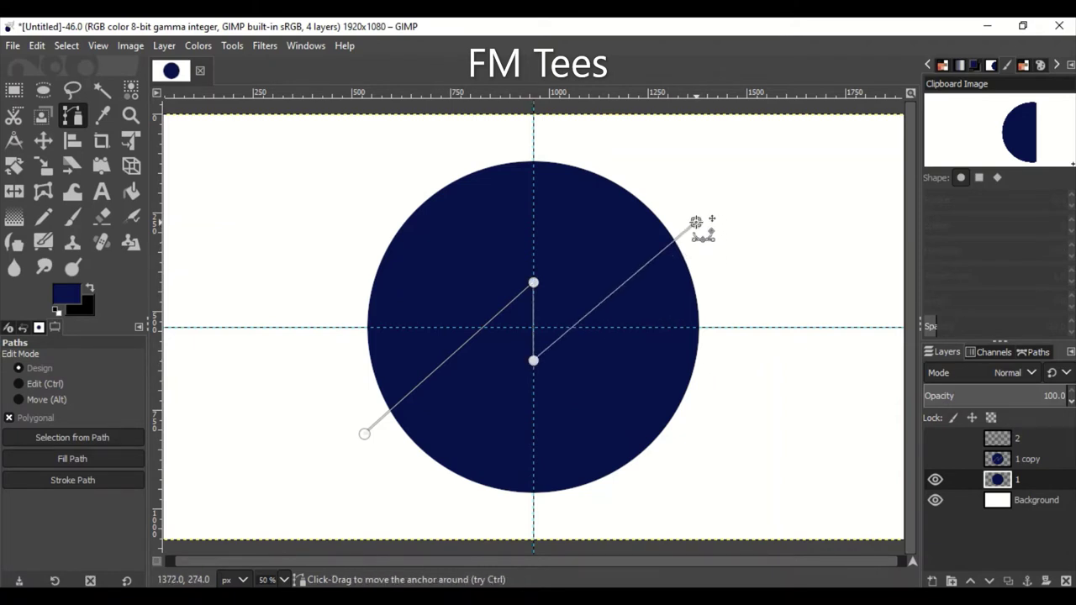
{"action": "left_click", "coordinate": [527, 383]}
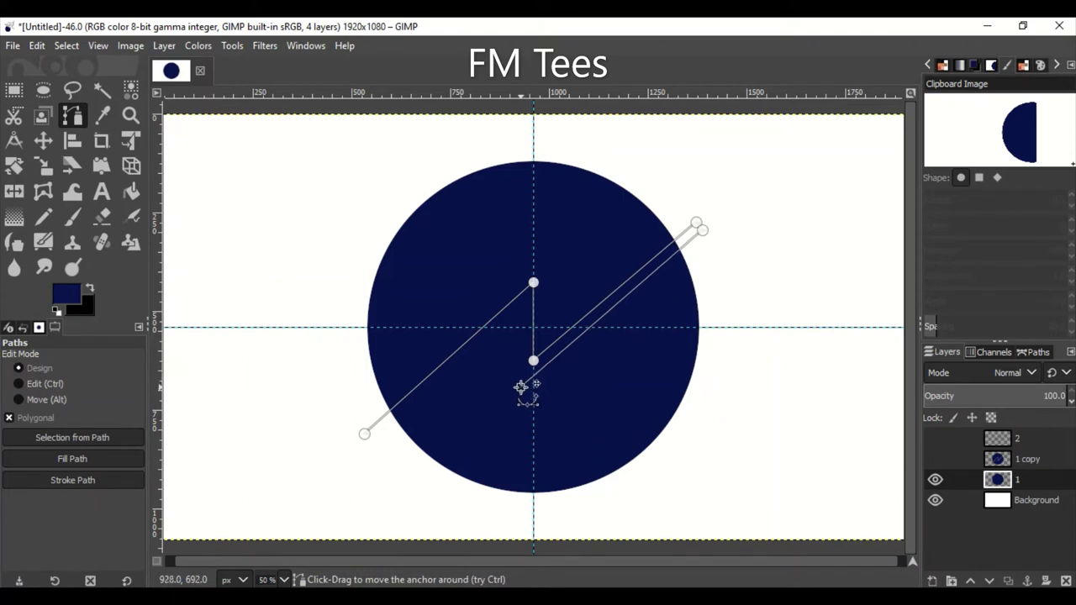
{"action": "key", "text": "ctrl+z"}
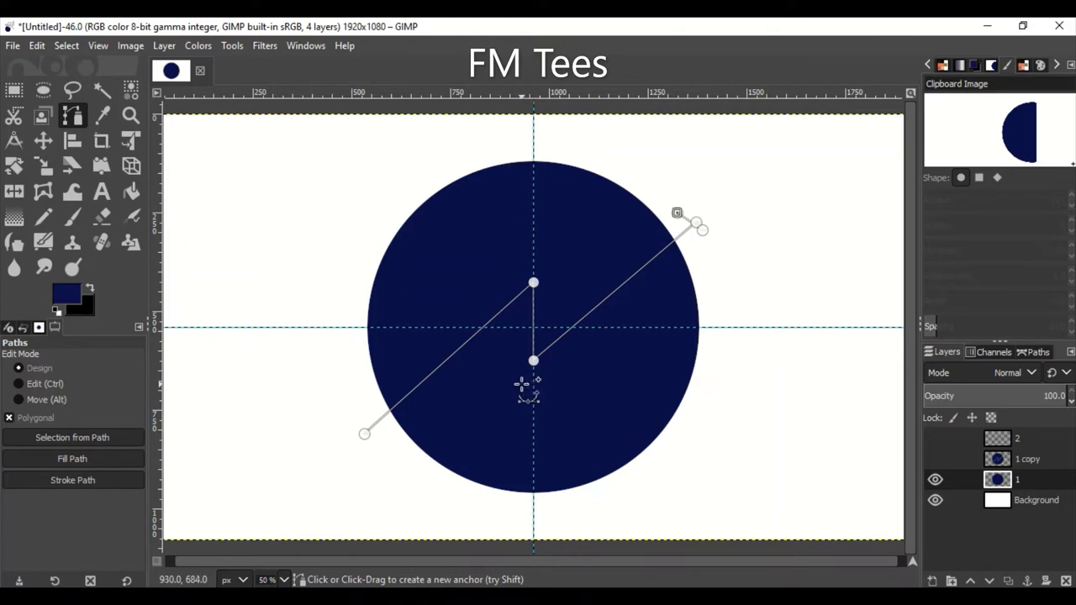
{"action": "left_click", "coordinate": [514, 378]}
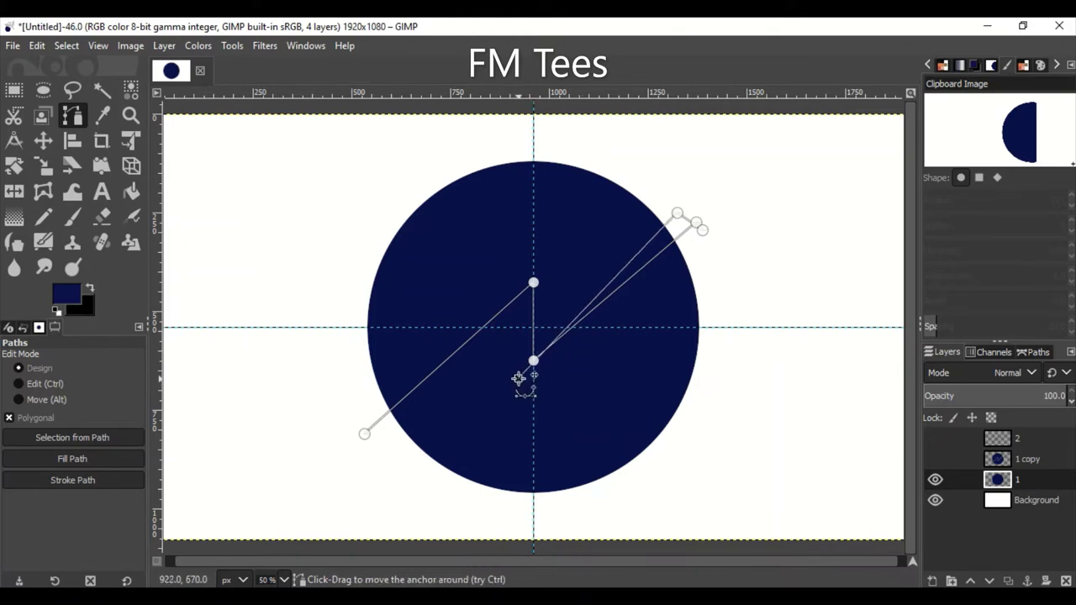
{"action": "left_click_drag", "start_coordinate": [676, 212], "coordinate": [685, 223]}
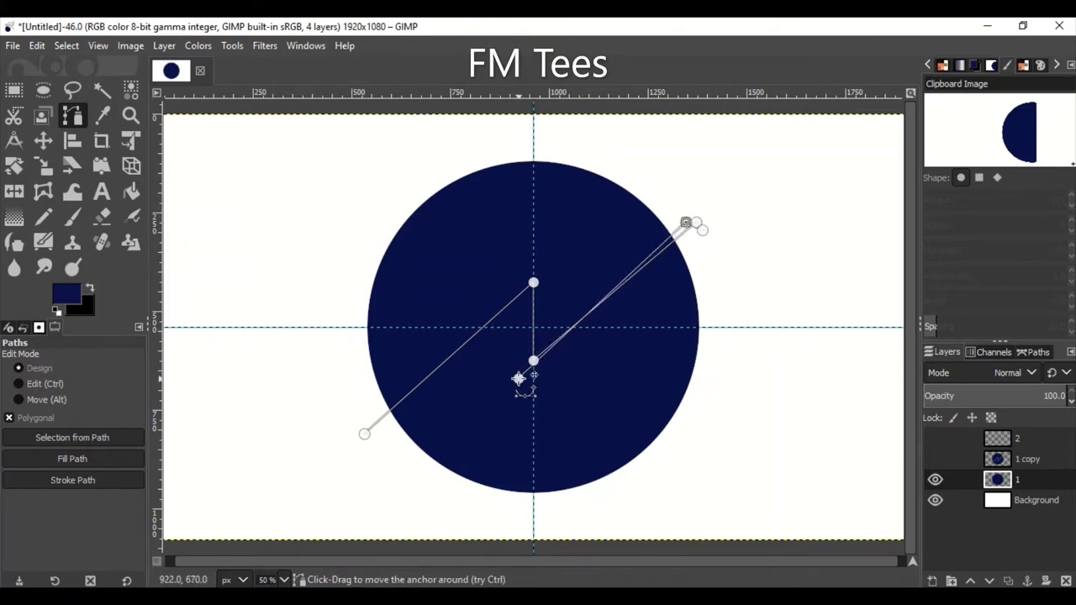
{"action": "mouse_move", "coordinate": [519, 378]}
{"action": "left_mouse_down"}
{"action": "mouse_move", "coordinate": [568, 404]}
{"action": "mouse_move", "coordinate": [560, 377]}
{"action": "left_mouse_up"}
{"action": "key", "text": "ctrl+z"}
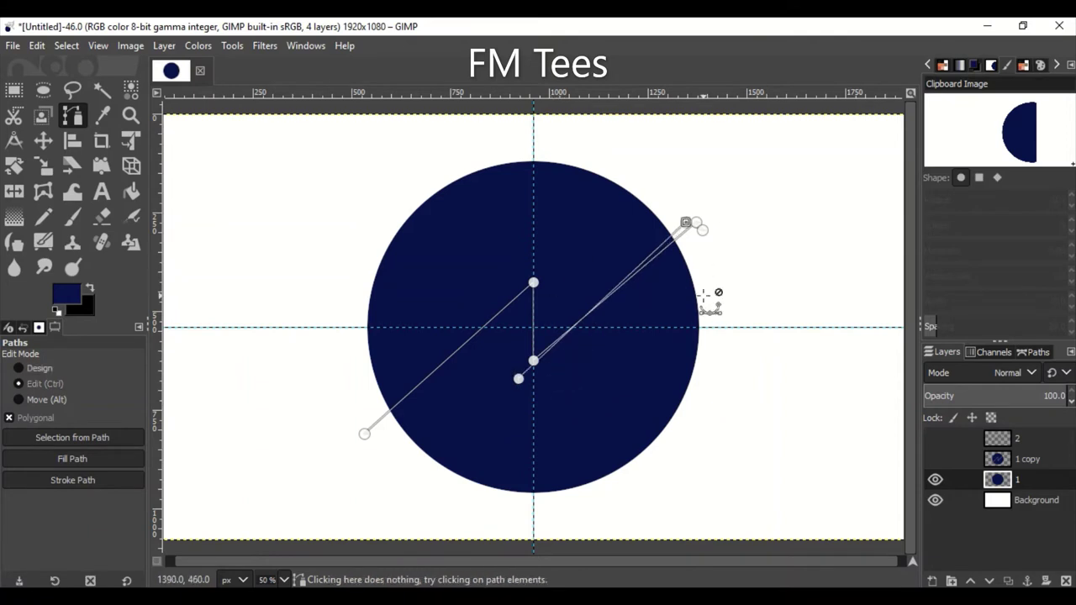
{"action": "key", "text": "ctrl+z"}
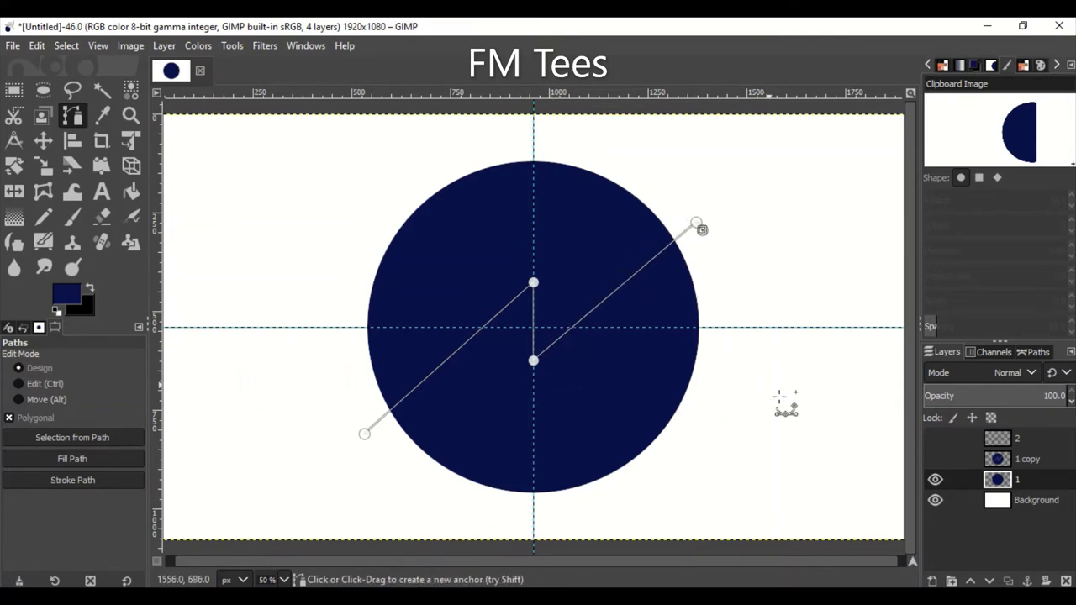
Hide layer 1 and show '1 copy' with its white bolt gap.
{"action": "left_click", "coordinate": [935, 479]}
{"action": "key", "text": "m"}
{"action": "left_click", "coordinate": [934, 459]}
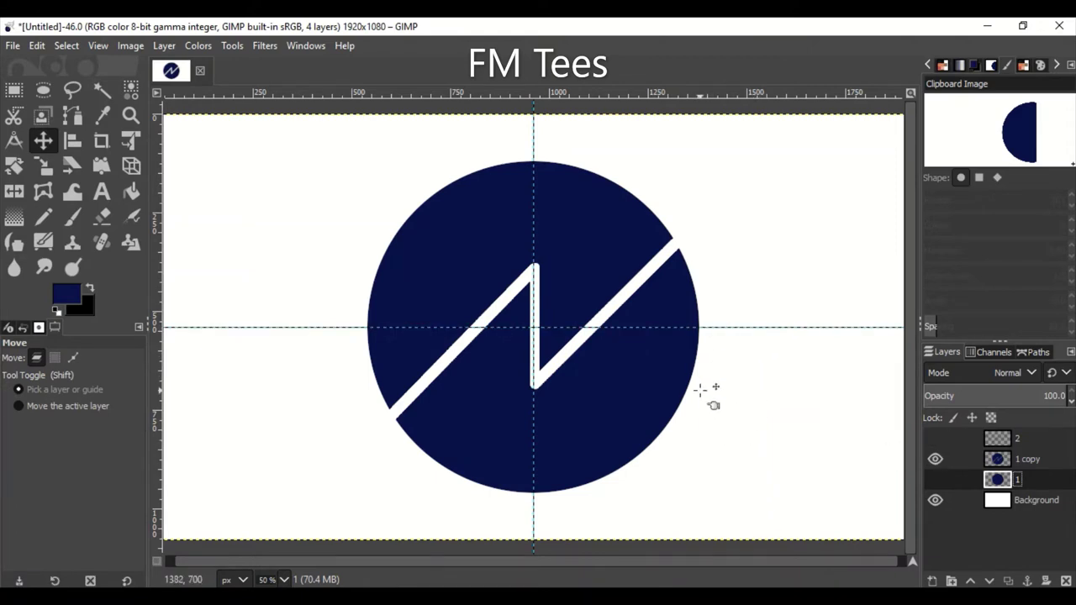
{"action": "left_click", "coordinate": [935, 438]}
Delete the 'layer 1 copy' layer holding the cut circle and clear the selection.
{"action": "right_click", "coordinate": [1038, 482]}
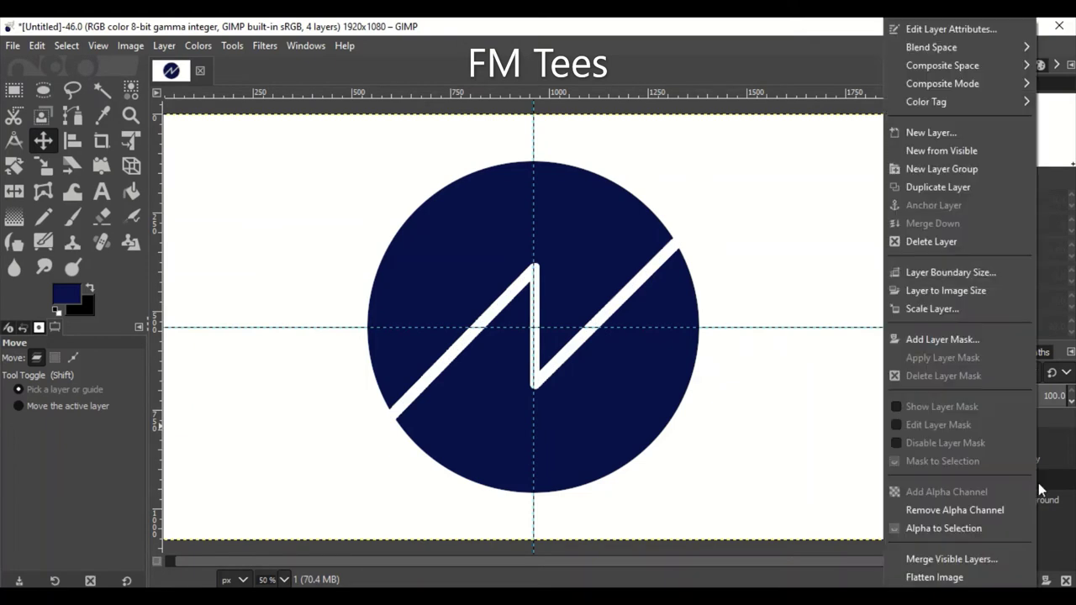
{"action": "left_click", "coordinate": [1025, 528]}
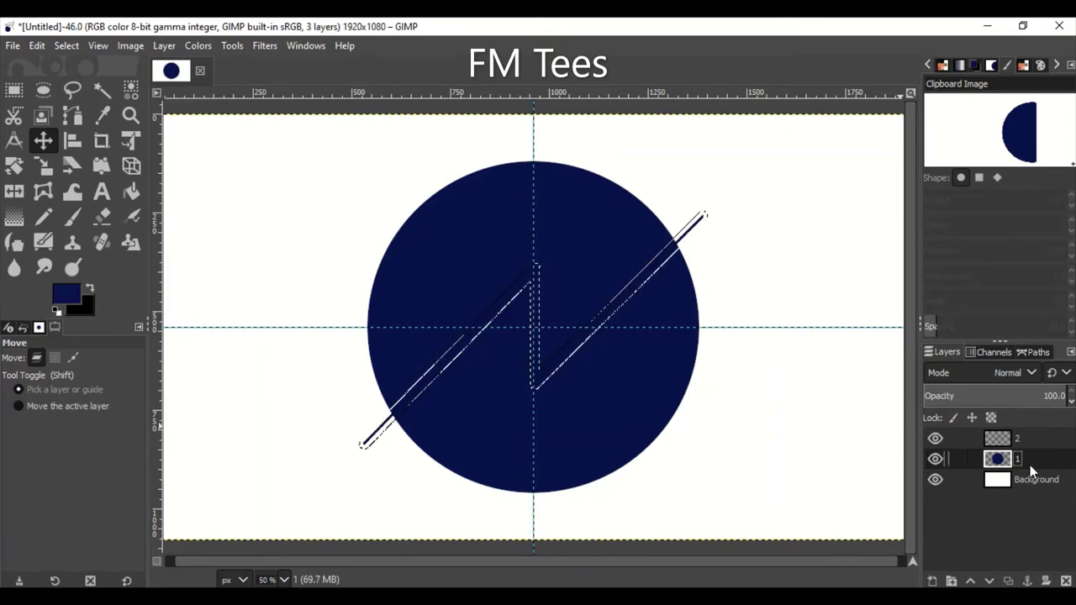
{"action": "key", "text": "ctrl+shift+a"}
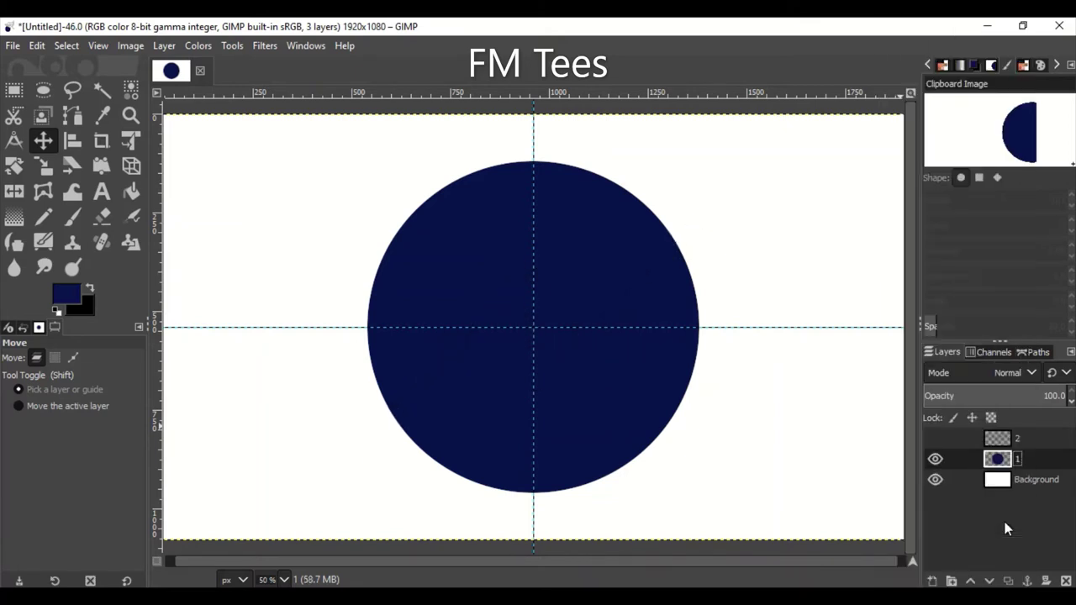
Enlarge the circular selection to 896 px around the navy circle.
{"action": "key", "text": "shift+s"}
{"action": "left_click_drag", "start_coordinate": [691, 492], "coordinate": [700, 493]}
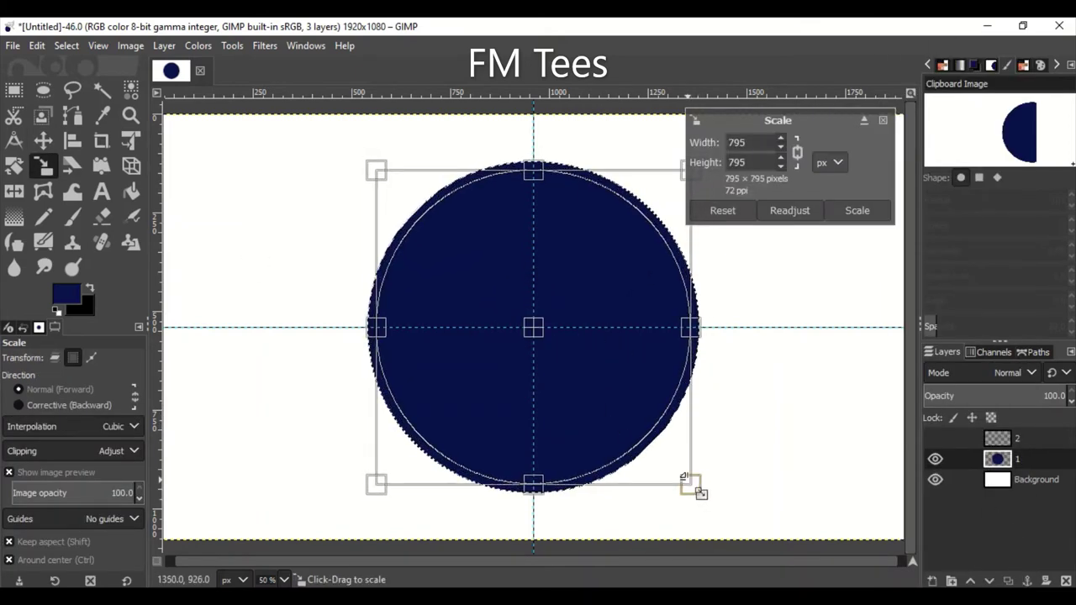
{"action": "key", "text": "Return"}
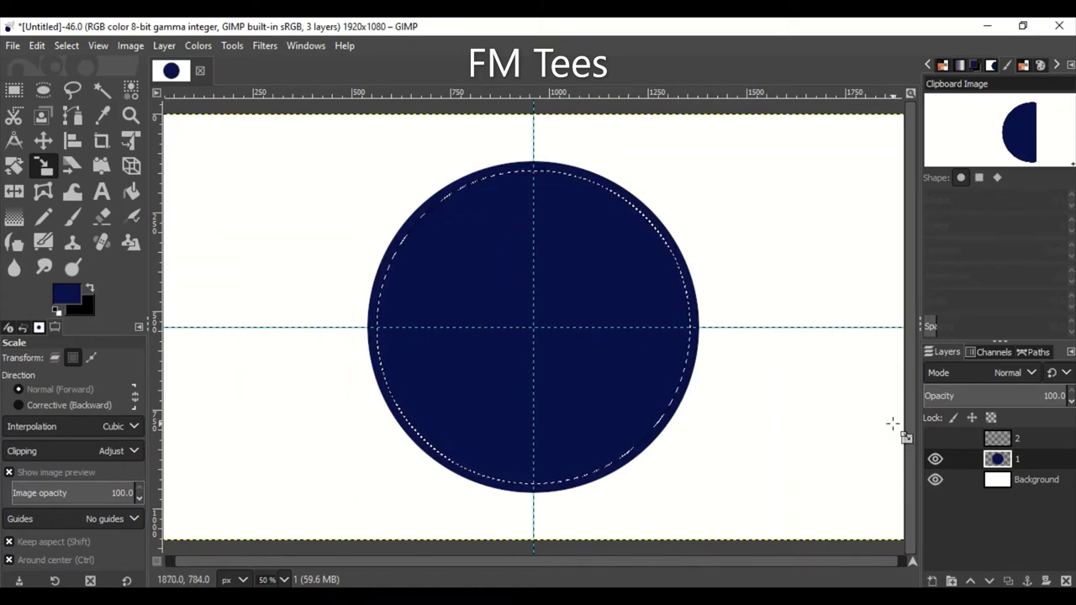
{"action": "left_click", "coordinate": [617, 418]}
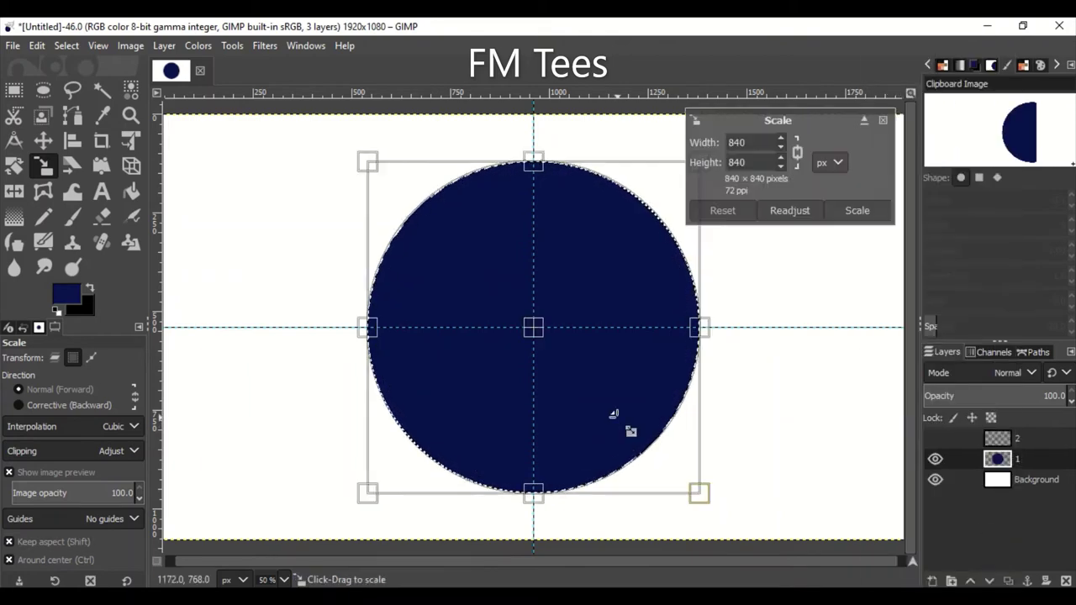
{"action": "left_click_drag", "start_coordinate": [723, 516], "coordinate": [730, 528]}
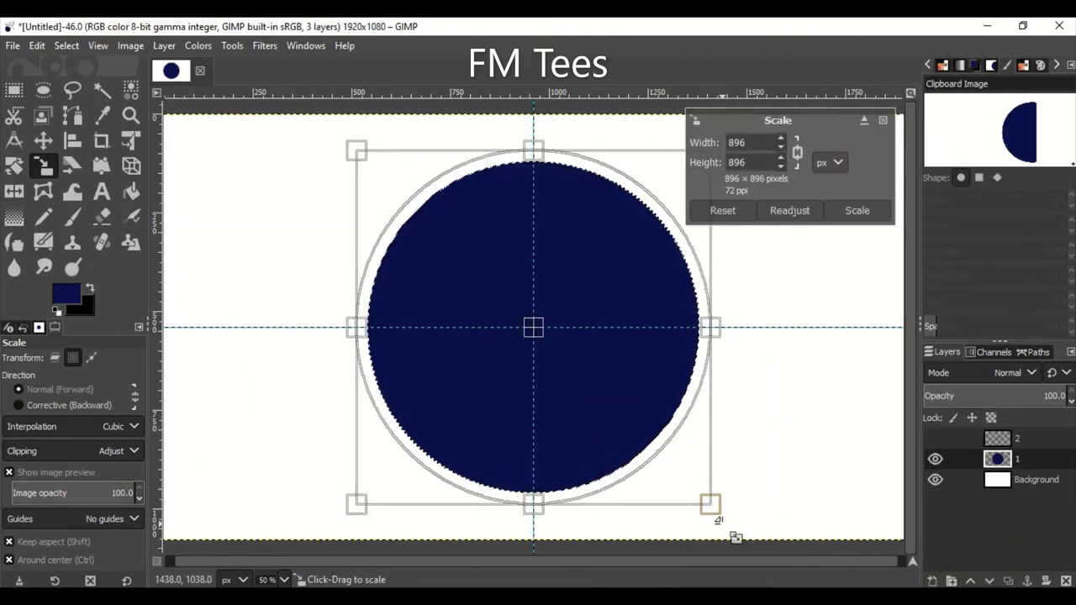
{"action": "key", "text": "Return"}
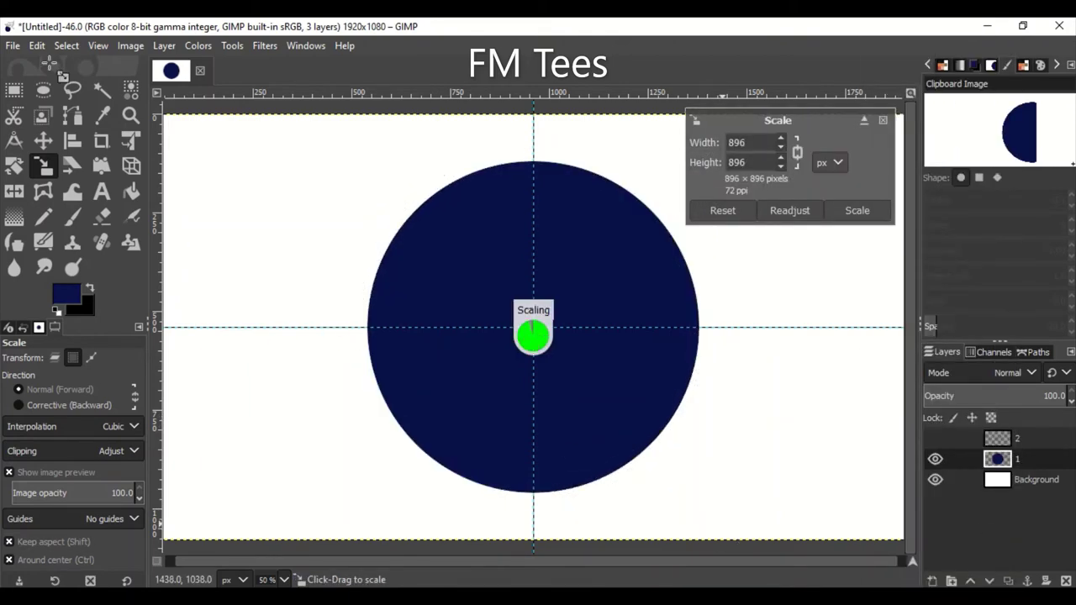
Fill the enlarged selection with navy on a new layer 3.
{"action": "left_click", "coordinate": [931, 580]}
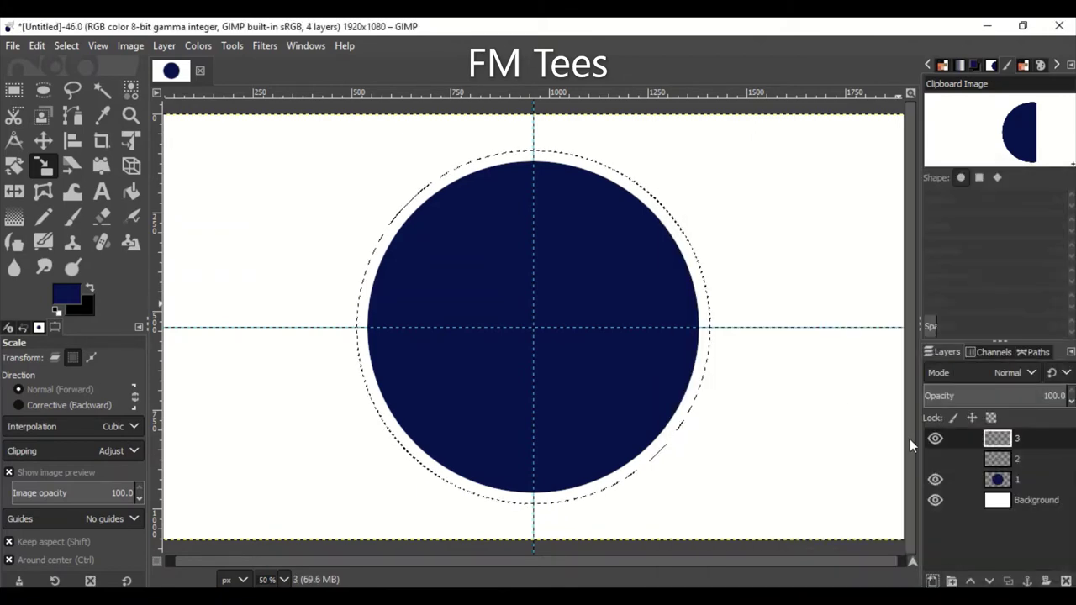
{"action": "left_click", "coordinate": [37, 45]}
{"action": "left_click", "coordinate": [101, 329]}
{"action": "left_click_drag", "start_coordinate": [1035, 385], "coordinate": [1000, 392]}
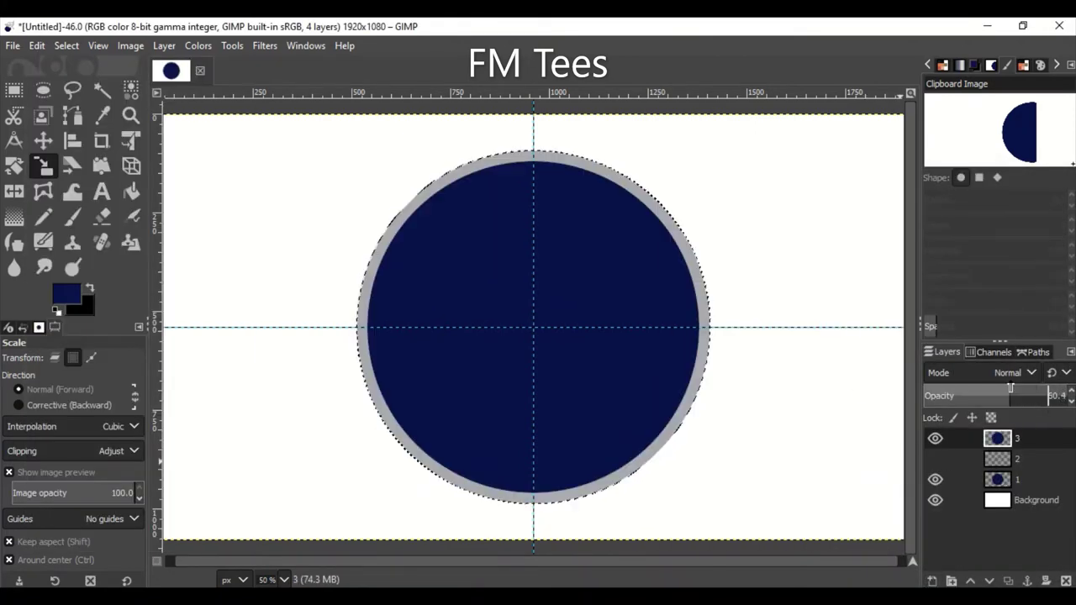
Shrink the selection to 864 px, checking it against the temporarily faded disc layer.
{"action": "left_click", "coordinate": [723, 508]}
{"action": "left_click_drag", "start_coordinate": [717, 508], "coordinate": [714, 506]}
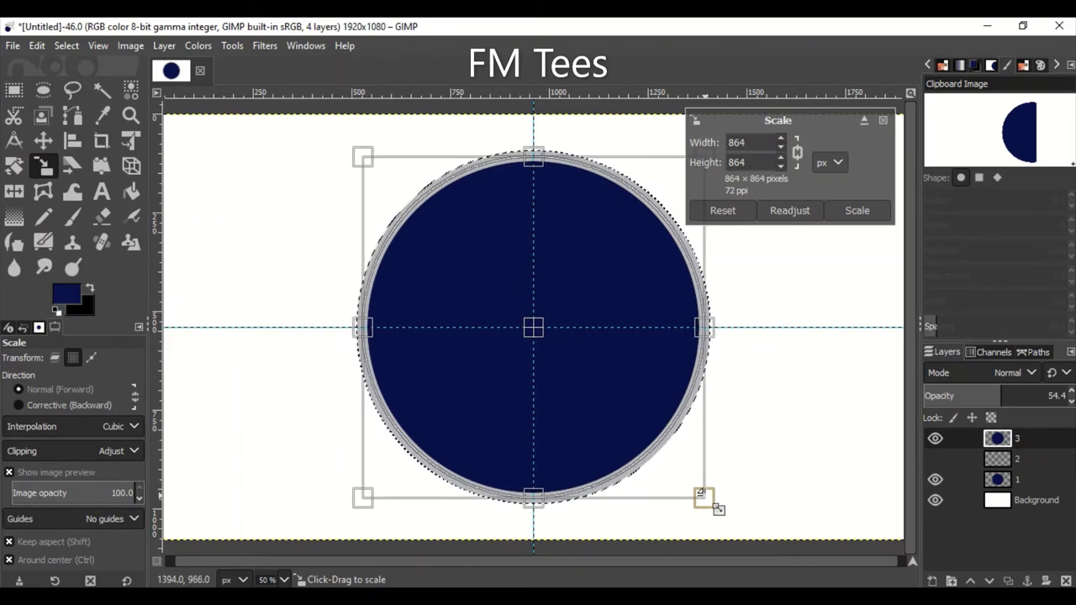
{"action": "key", "text": "Return"}
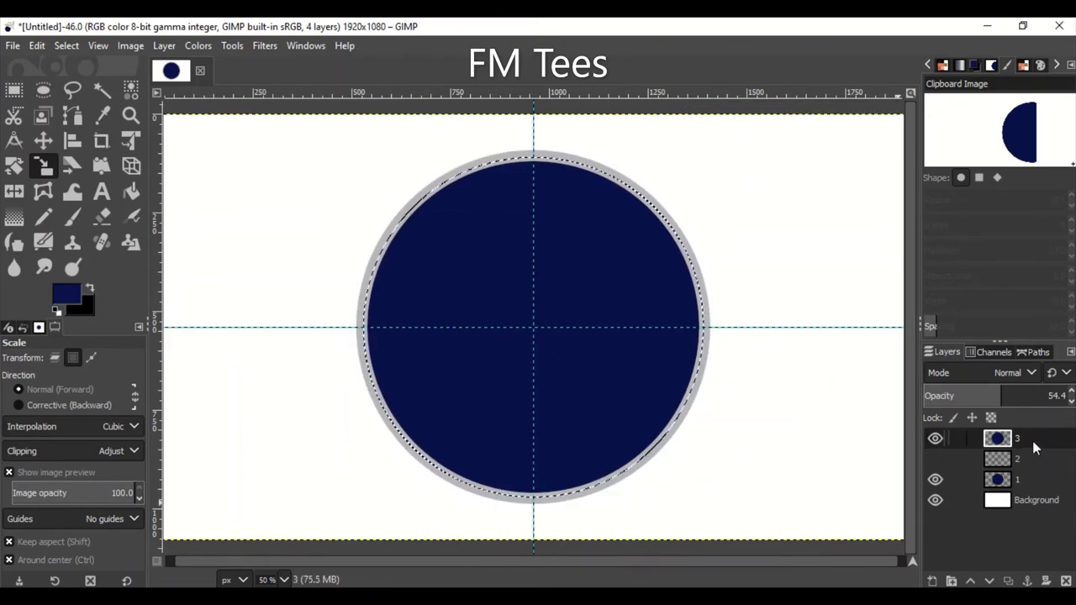
{"action": "left_click", "coordinate": [1032, 441]}
{"action": "key", "text": "Return"}
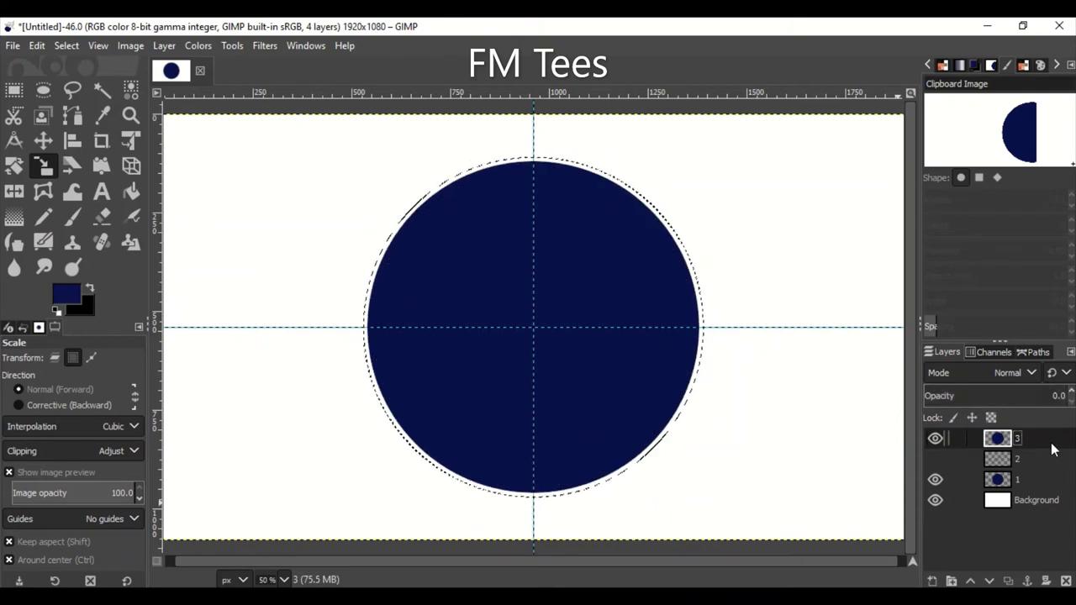
{"action": "left_click", "coordinate": [988, 581]}
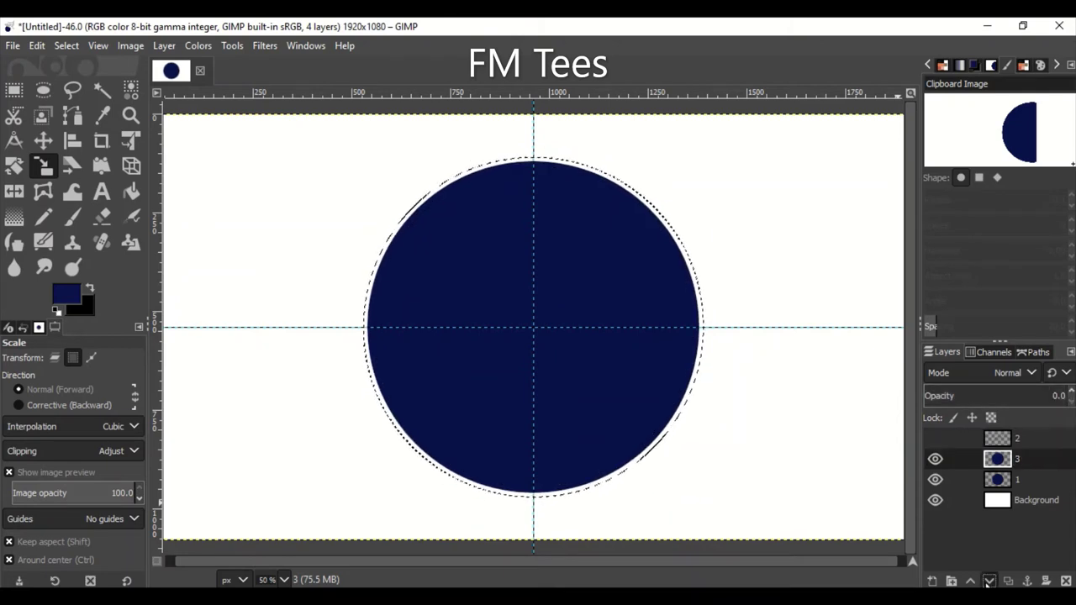
{"action": "left_click", "coordinate": [989, 580]}
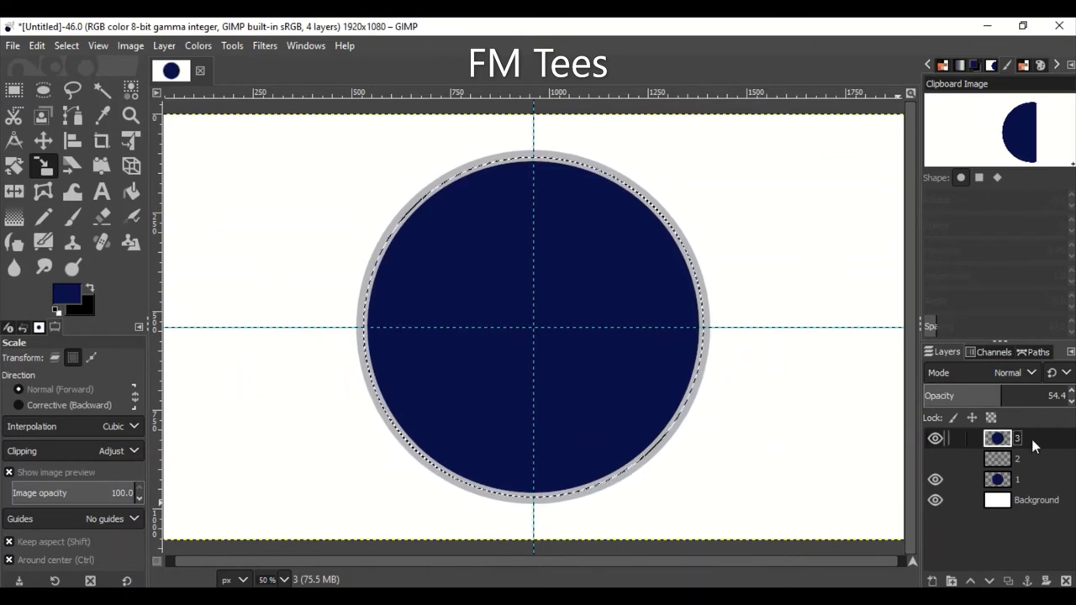
Delete the inner disc to leave a thin navy ring at 100% opacity, nothing selected.
{"action": "key", "text": "Delete"}
{"action": "key", "text": "ctrl+shift+a"}
{"action": "left_click", "coordinate": [1063, 395]}
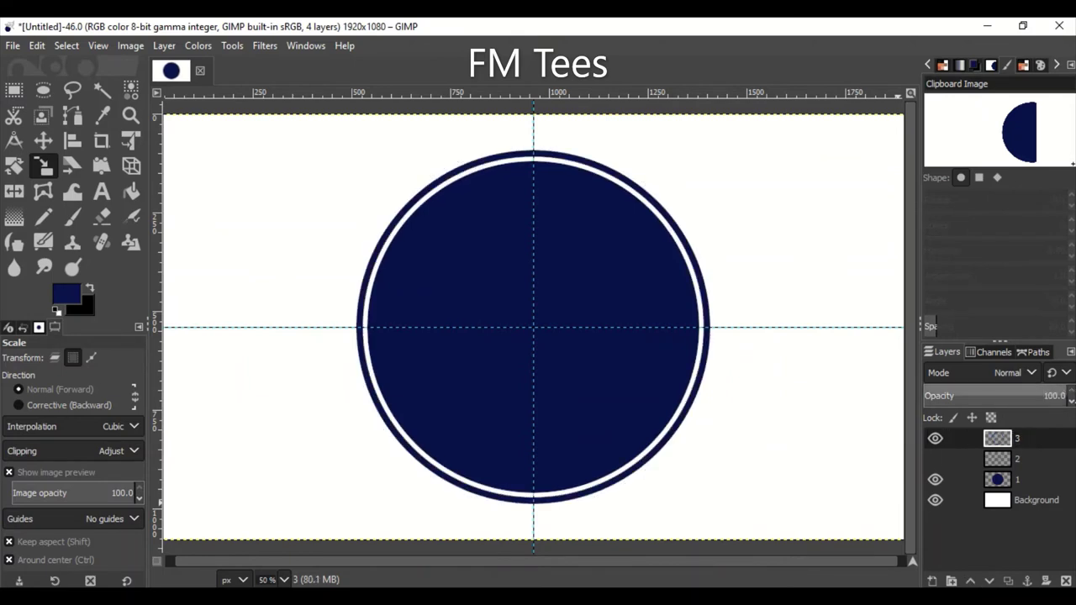
{"action": "left_click", "coordinate": [997, 459], "text": "alt"}
Grow the zigzag selection and clear it from the navy circle on layer 1.
{"action": "left_click", "coordinate": [66, 45]}
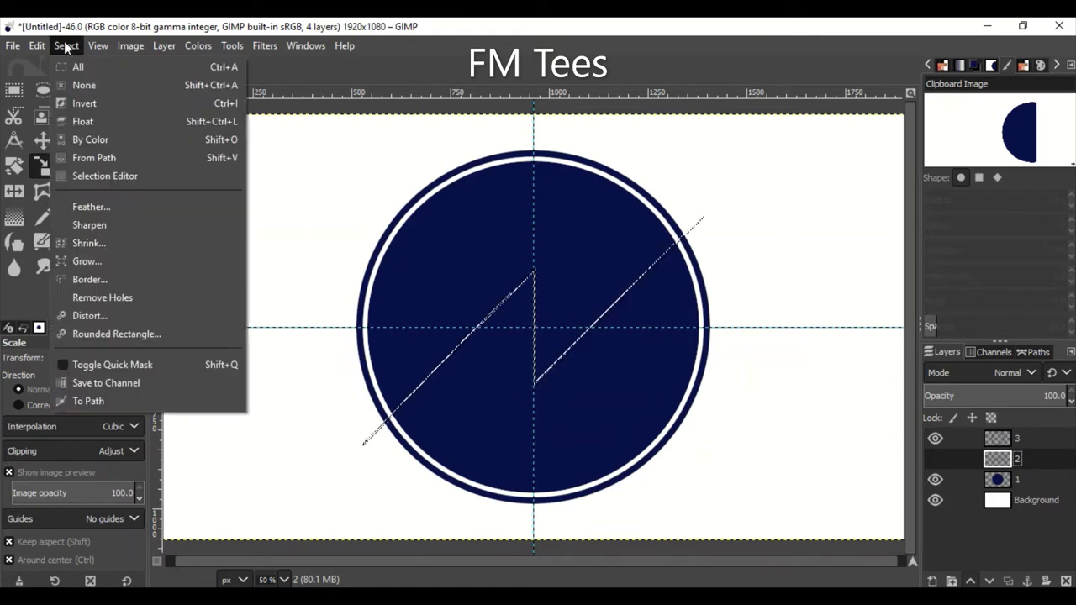
{"action": "left_click", "coordinate": [116, 261]}
{"action": "left_click", "coordinate": [126, 315]}
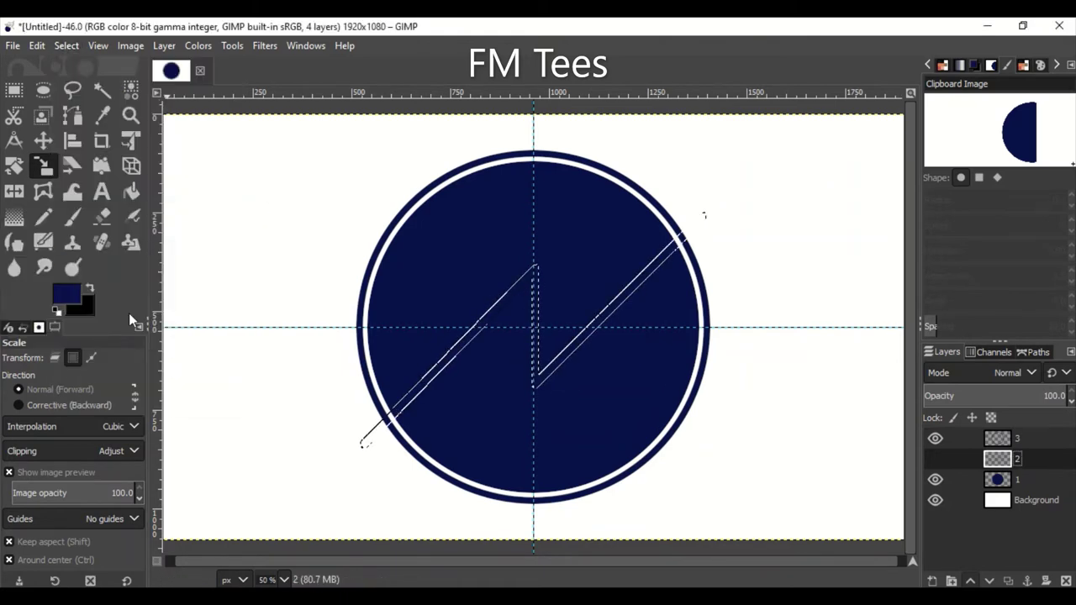
{"action": "left_click", "coordinate": [1037, 479]}
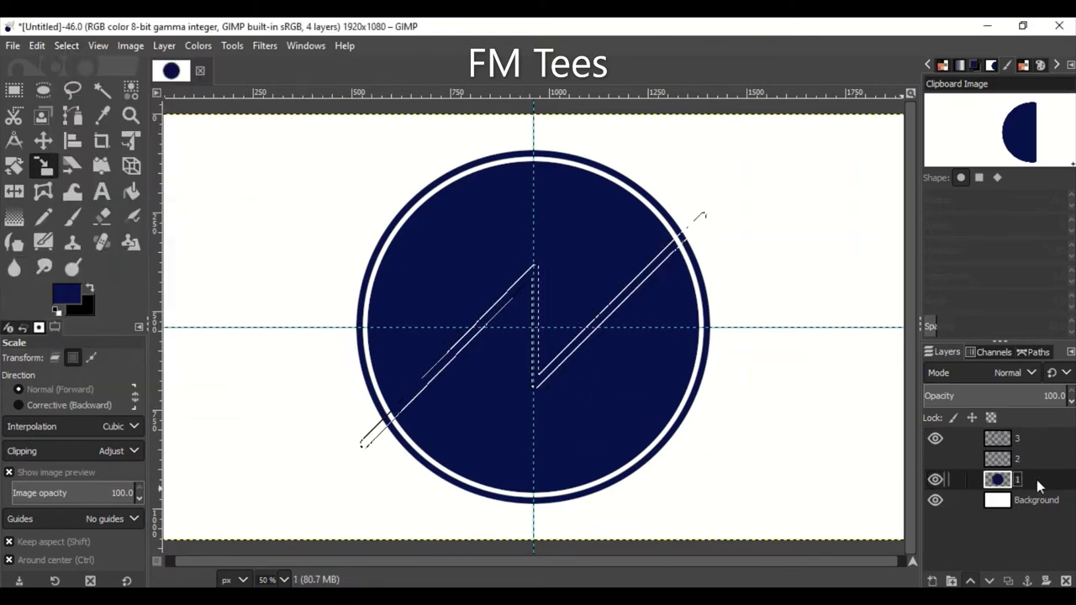
{"action": "key", "text": "Delete"}
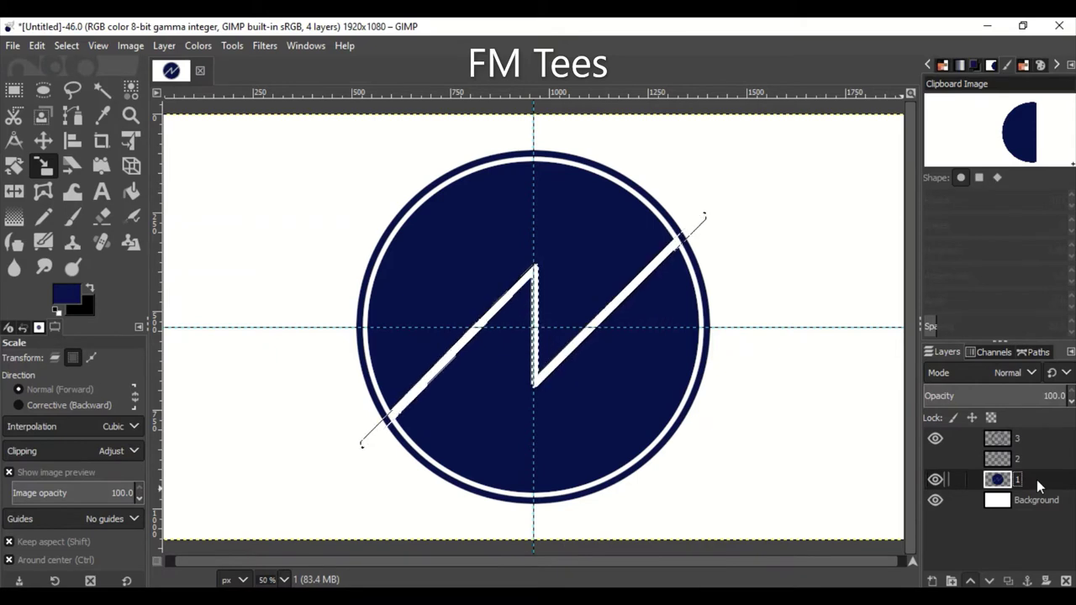
{"action": "key", "text": "ctrl+shift+a"}
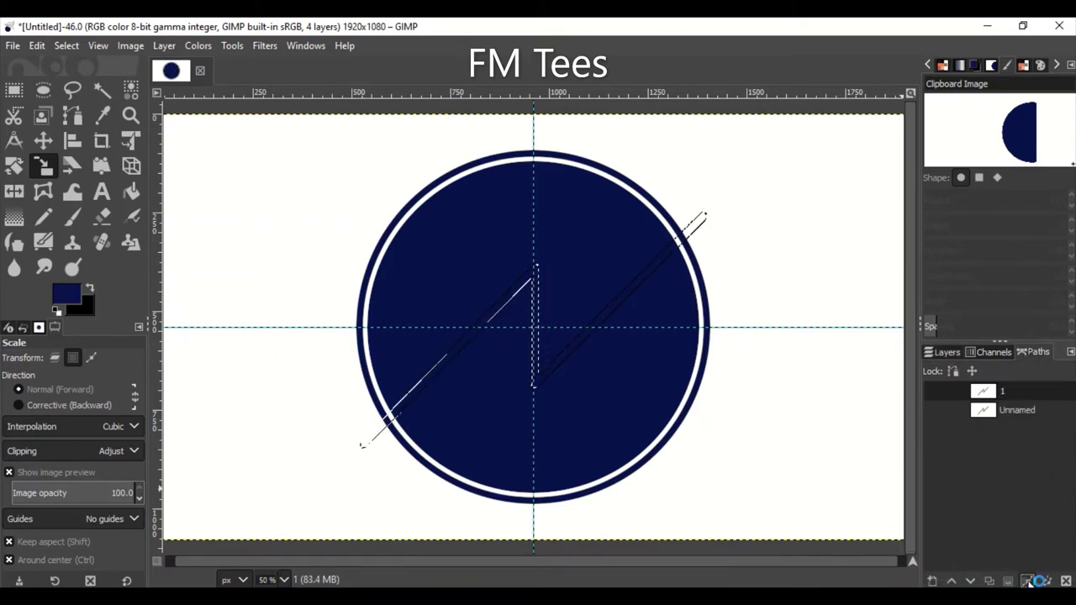
Reload the stripe path as a selection and delete it again for a clean bolt gap.
{"action": "left_click", "coordinate": [1027, 581]}
{"action": "left_click", "coordinate": [1008, 583]}
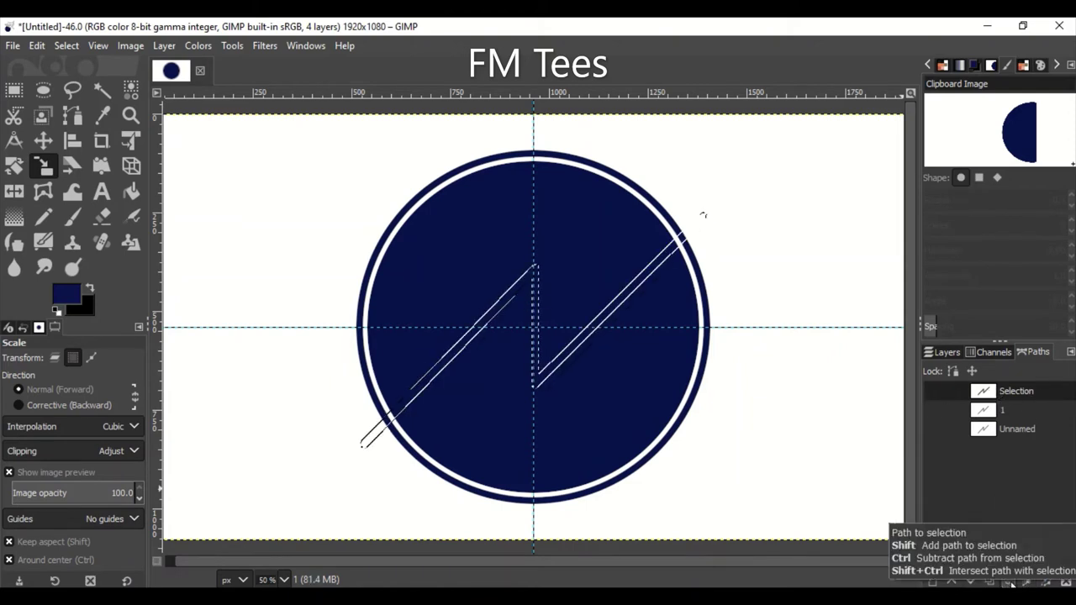
{"action": "left_click", "coordinate": [945, 351]}
{"action": "key", "text": "Delete"}
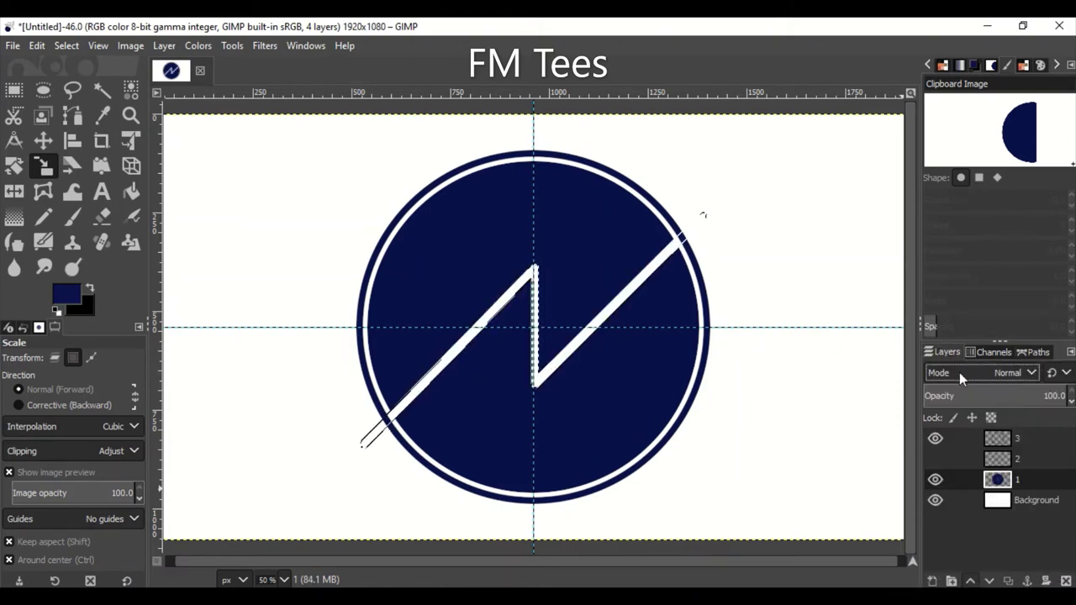
{"action": "scroll", "coordinate": [622, 361], "scroll_direction": "up", "scroll_amount": 1}
{"action": "scroll", "coordinate": [621, 361], "scroll_direction": "down", "scroll_amount": 1}
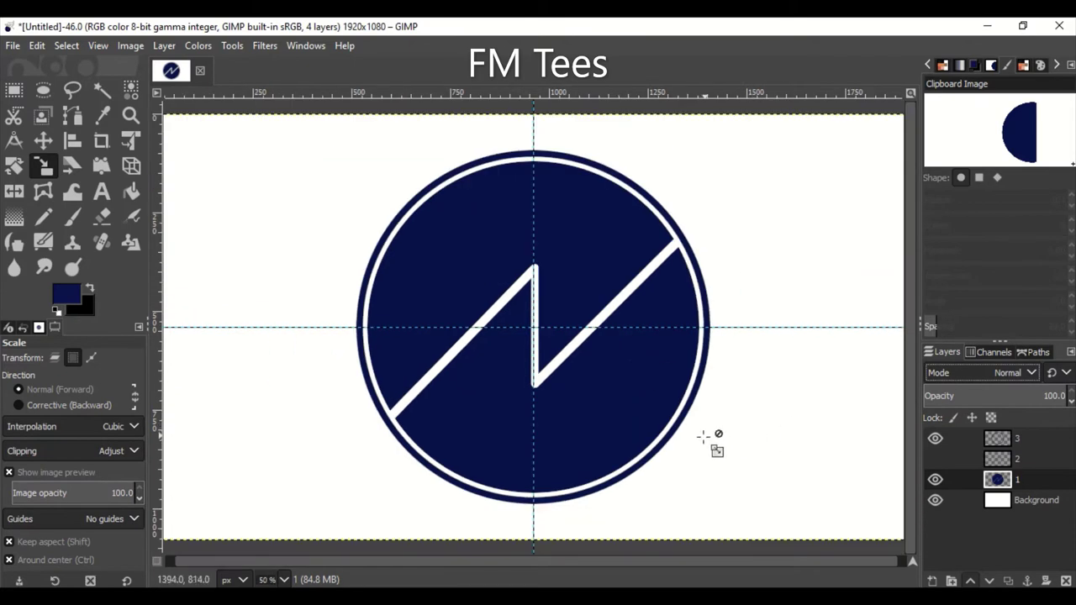
Add white LIGHTHOUSE text, move it to the circle's lower right, and hide Background.
{"action": "key", "text": "t"}
{"action": "left_click", "coordinate": [197, 175]}
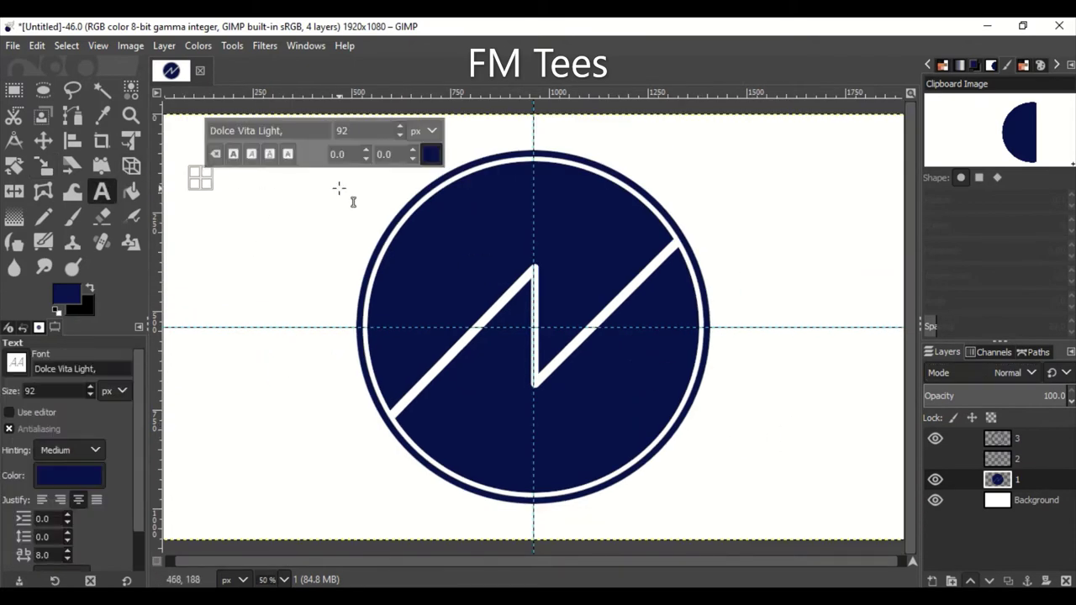
{"action": "type", "text": "LIGHTHOUSE"}
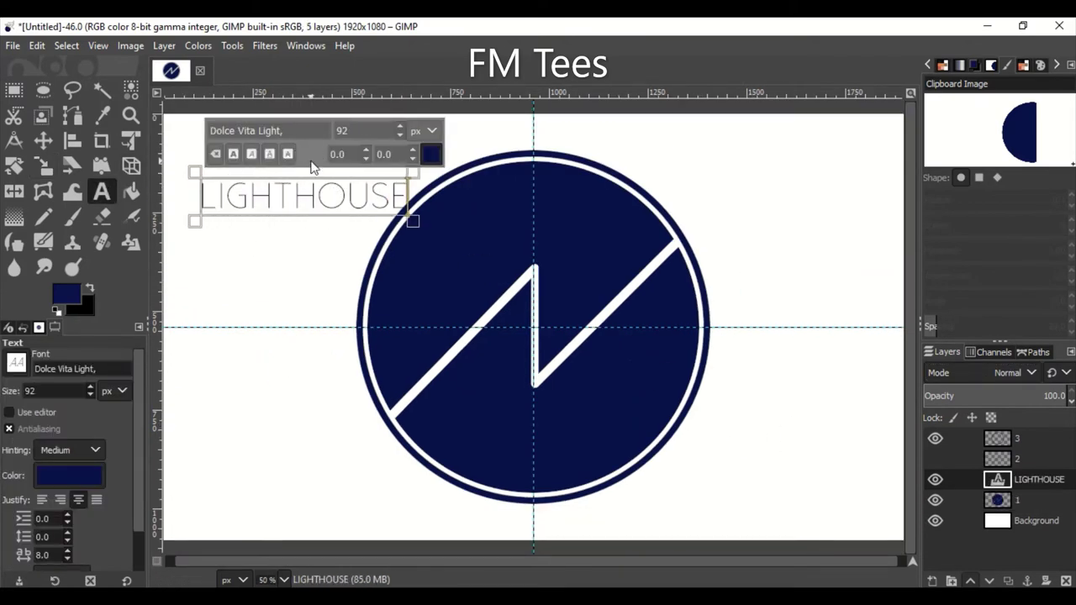
{"action": "key", "text": "ctrl+a"}
{"action": "left_click", "coordinate": [430, 153]}
{"action": "left_click", "coordinate": [499, 291]}
{"action": "key", "text": "m"}
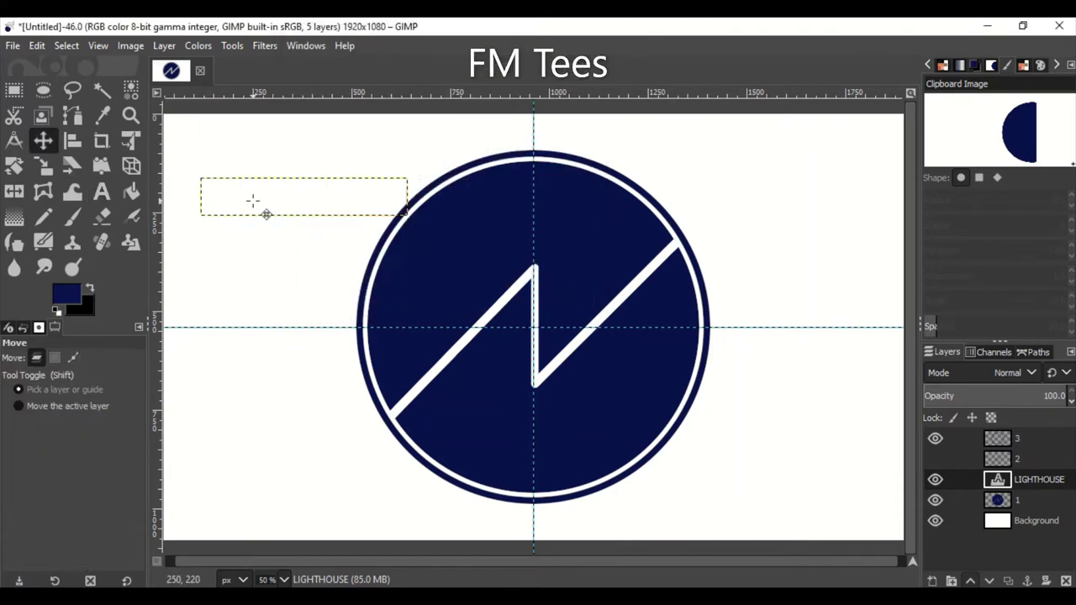
{"action": "left_click_drag", "start_coordinate": [253, 201], "coordinate": [588, 440]}
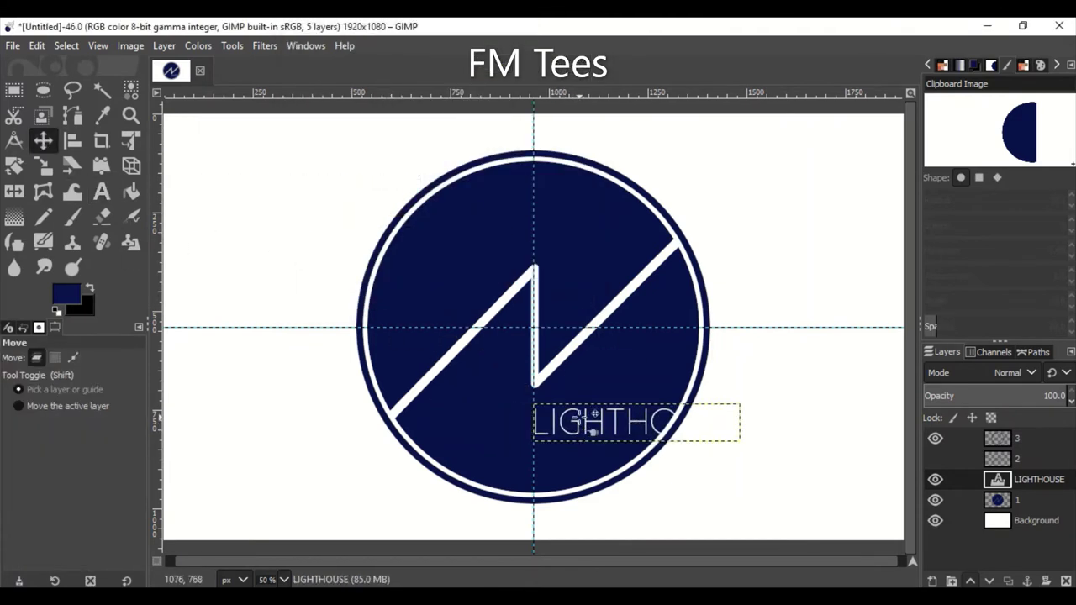
{"action": "left_click", "coordinate": [933, 521]}
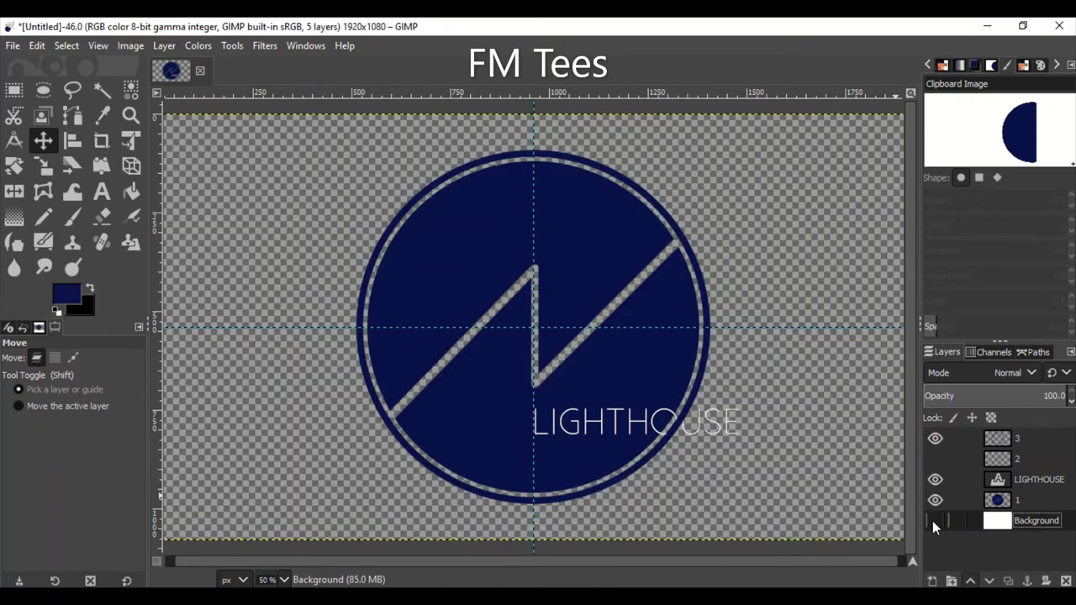
Create a BGORANGE layer, set foreground to orange 944300, test-fill it, then delete it.
{"action": "left_click", "coordinate": [932, 580]}
{"action": "type", "text": "BGORANGE"}
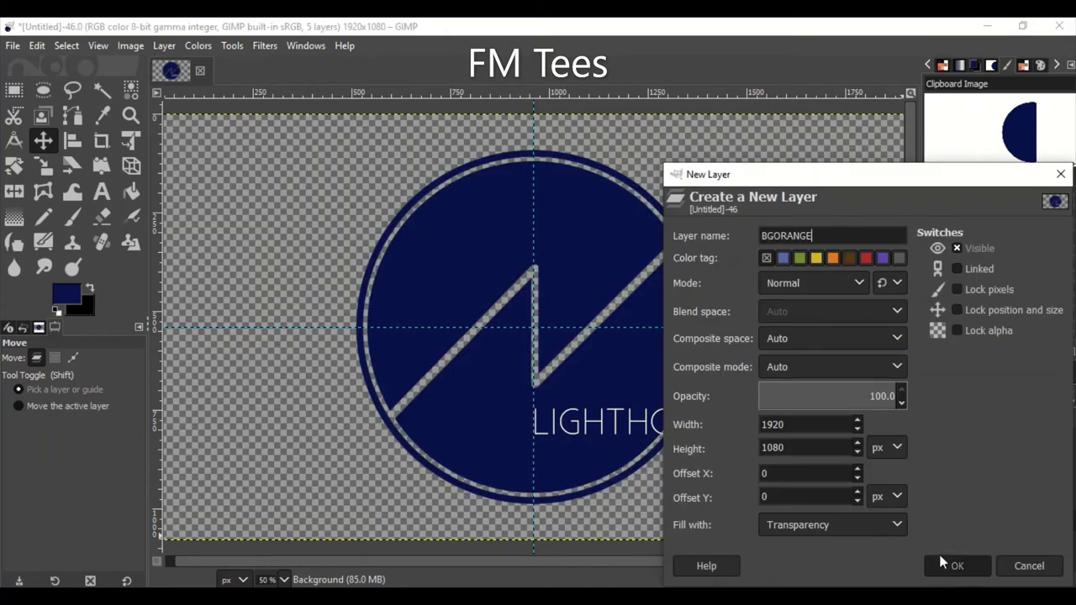
{"action": "left_click", "coordinate": [941, 563]}
{"action": "left_click", "coordinate": [67, 300]}
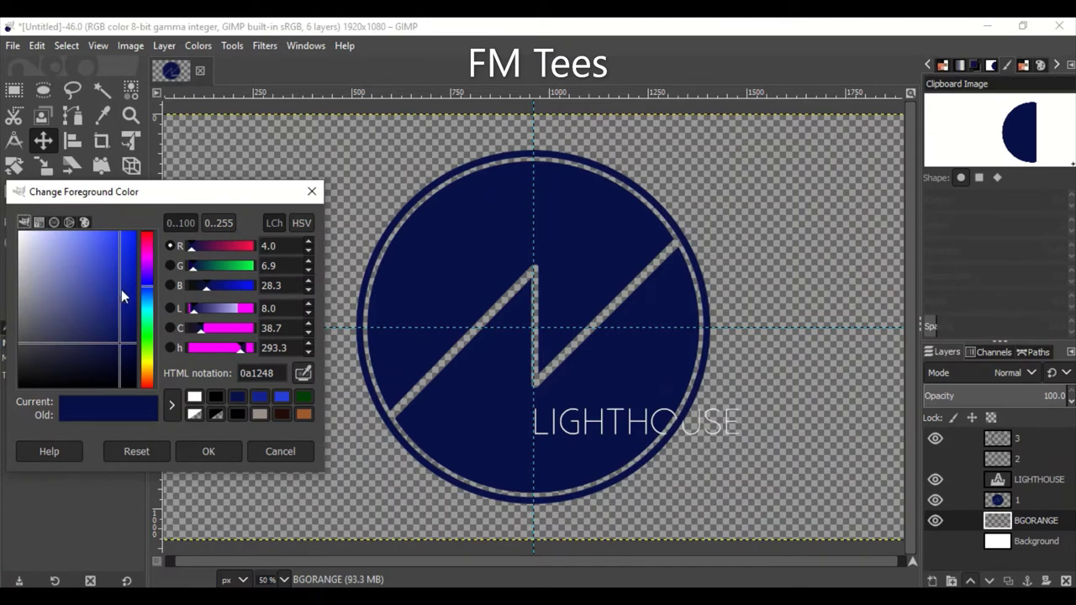
{"action": "left_click_drag", "start_coordinate": [146, 285], "coordinate": [148, 379]}
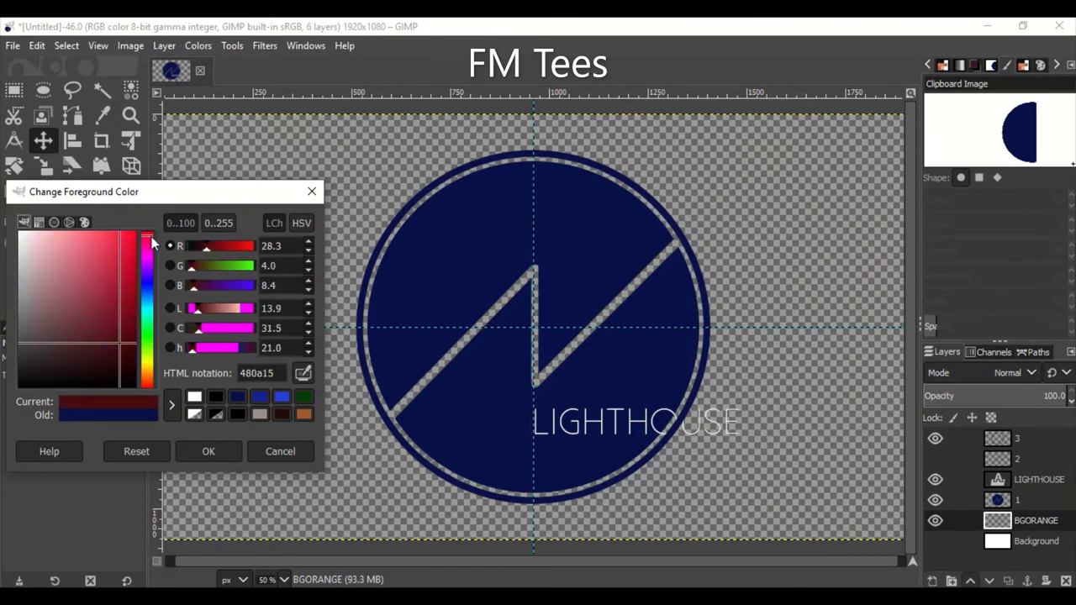
{"action": "left_click_drag", "start_coordinate": [109, 335], "coordinate": [151, 295]}
{"action": "key", "text": "Return"}
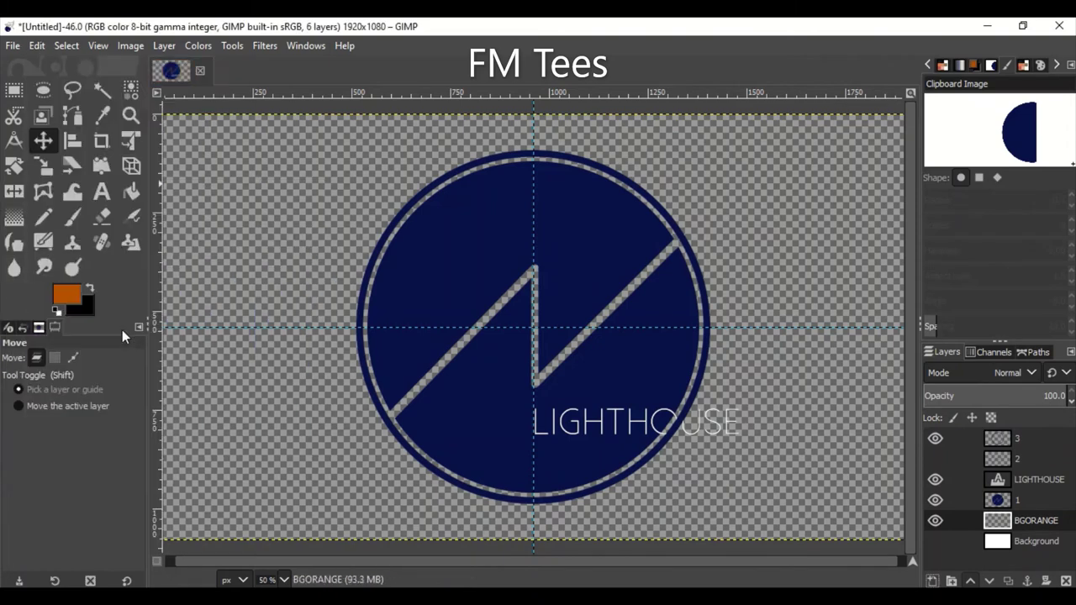
{"action": "key", "text": "ctrl+comma"}
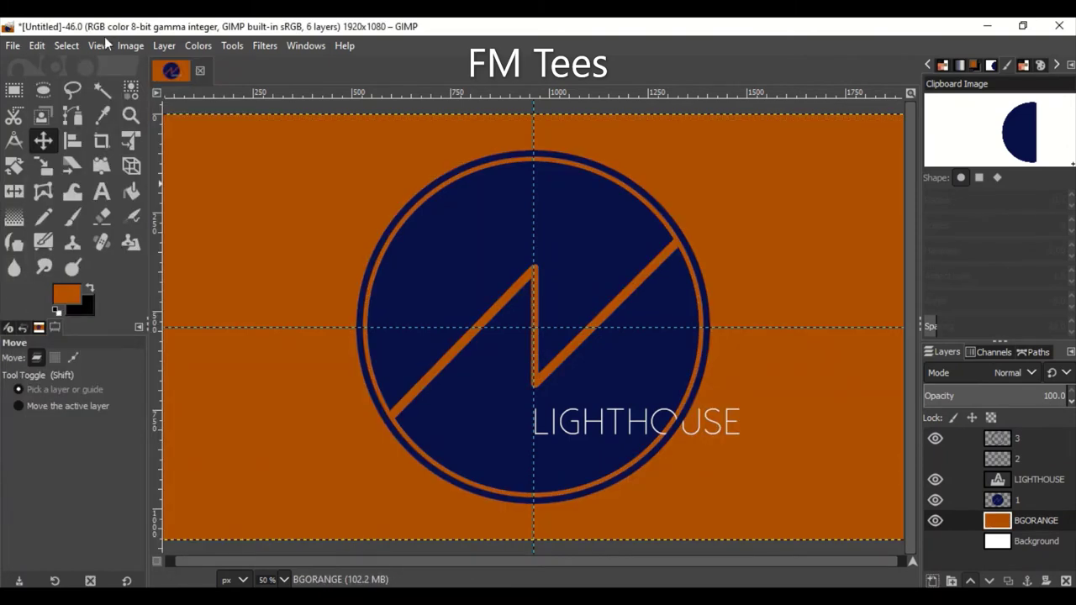
{"action": "left_click", "coordinate": [1065, 579]}
Add a fresh transparent BGORANGE layer and set the background colour to white.
{"action": "left_click", "coordinate": [932, 579]}
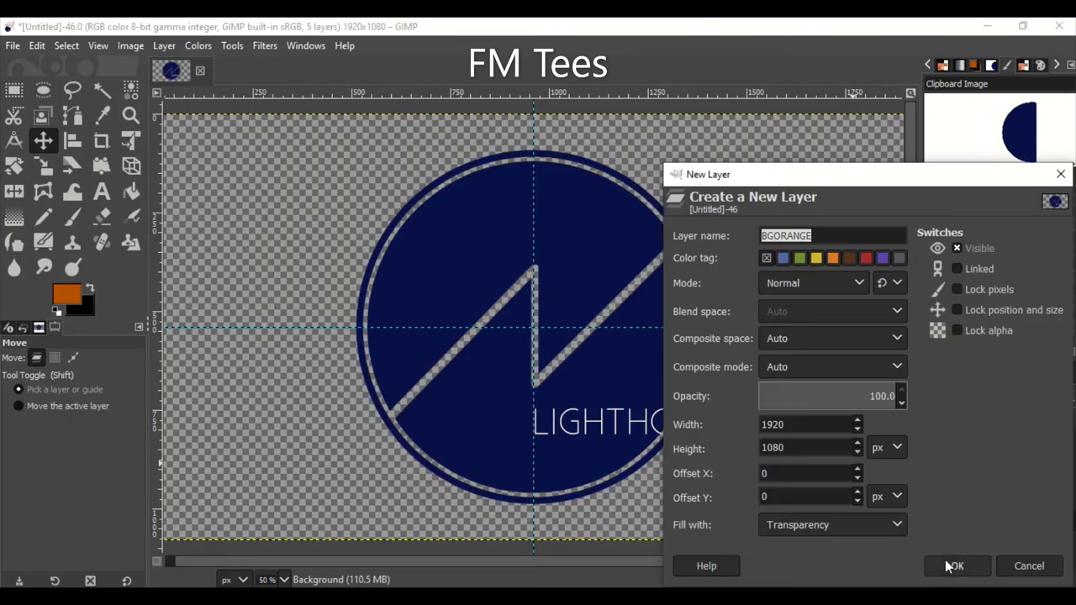
{"action": "left_click", "coordinate": [952, 566]}
{"action": "left_click", "coordinate": [80, 307]}
{"action": "left_click", "coordinate": [21, 210]}
{"action": "left_click", "coordinate": [209, 449]}
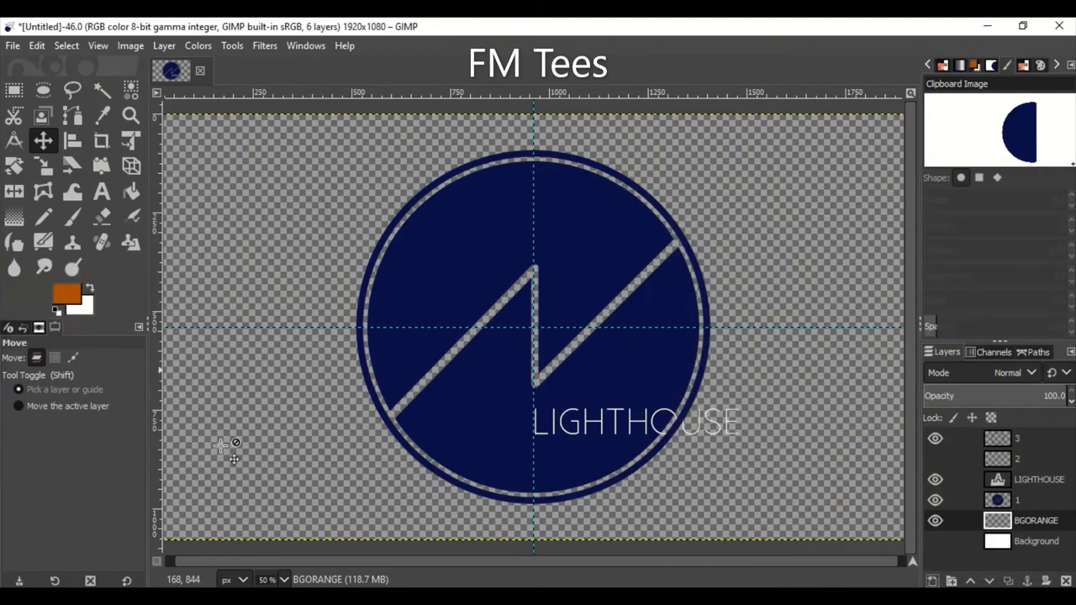
{"action": "left_click", "coordinate": [14, 216]}
Try an orange-to-white FG to BG (RGB) gradient on the layer, then cancel it.
{"action": "key", "text": "minus"}
{"action": "left_click", "coordinate": [16, 412]}
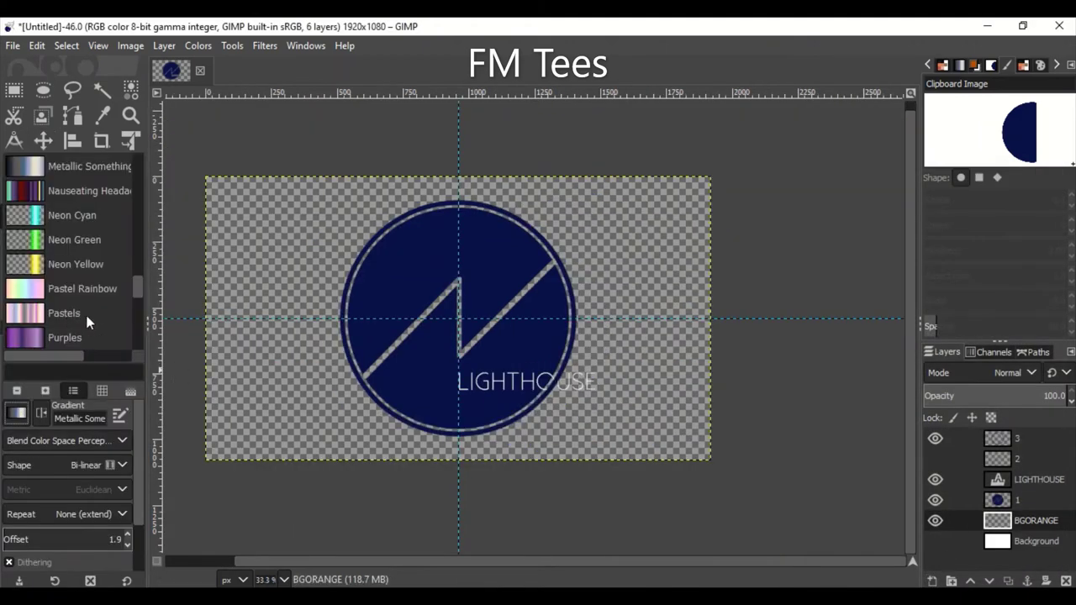
{"action": "scroll", "coordinate": [90, 315], "scroll_direction": "up", "scroll_amount": 5}
{"action": "scroll", "coordinate": [101, 290], "scroll_direction": "up", "scroll_amount": 5}
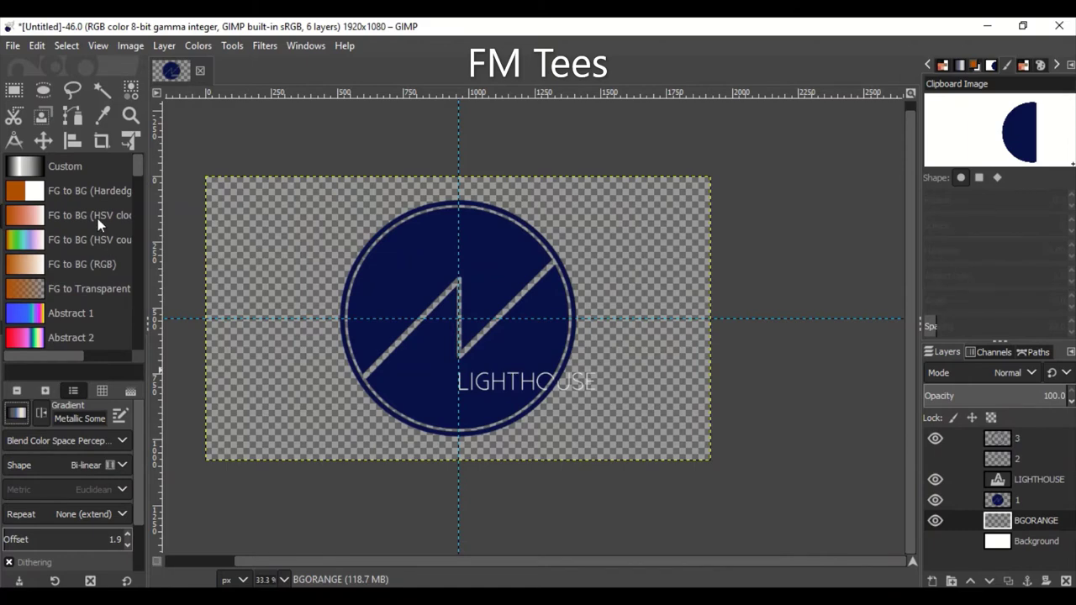
{"action": "left_click", "coordinate": [84, 264]}
{"action": "mouse_move", "coordinate": [458, 319]}
{"action": "left_mouse_down"}
{"action": "mouse_move", "coordinate": [468, 139]}
{"action": "mouse_move", "coordinate": [461, 300]}
{"action": "mouse_move", "coordinate": [465, 288]}
{"action": "left_mouse_up"}
{"action": "key", "text": "Escape"}
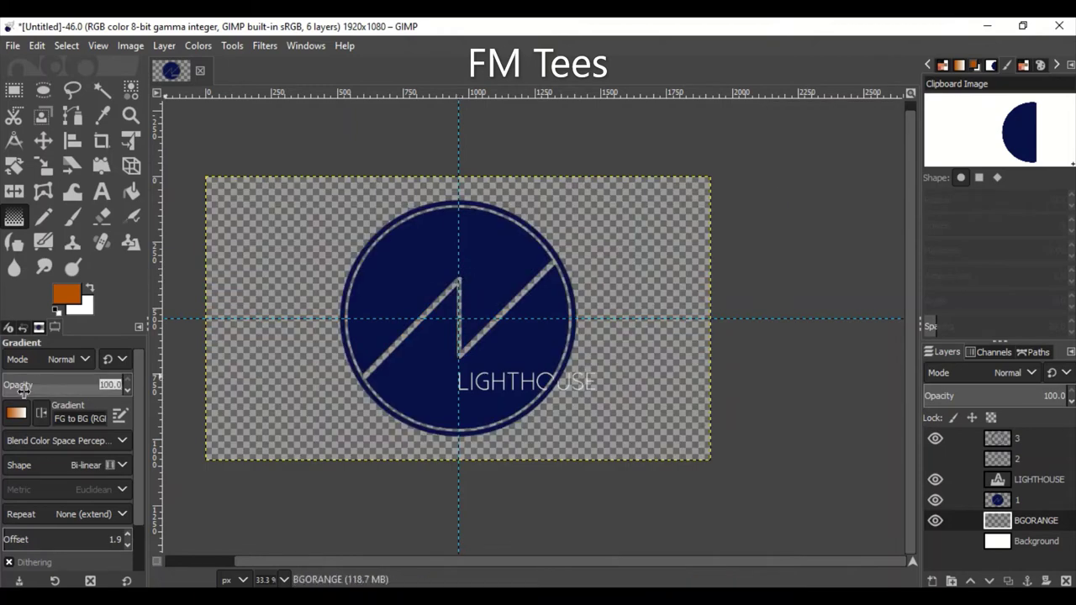
Choose the Neon Yellow gradient and try linear yellow gradients, cancelling the result.
{"action": "left_click", "coordinate": [16, 413]}
{"action": "scroll", "coordinate": [103, 314], "scroll_direction": "down", "scroll_amount": 5}
{"action": "scroll", "coordinate": [103, 314], "scroll_direction": "down", "scroll_amount": 3}
{"action": "left_click", "coordinate": [103, 315]}
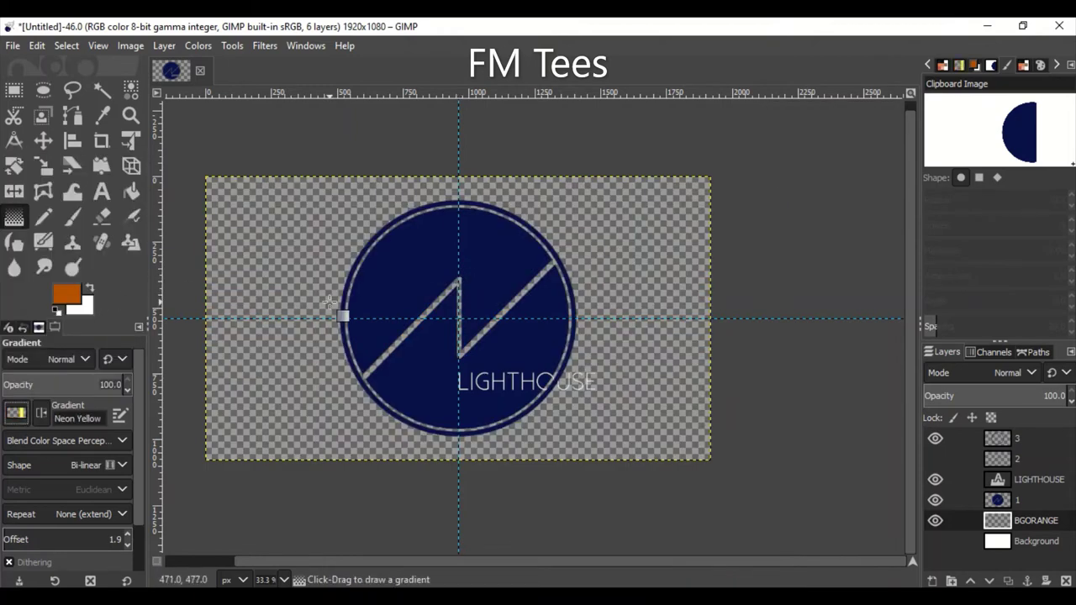
{"action": "left_click_drag", "start_coordinate": [329, 303], "coordinate": [344, 248]}
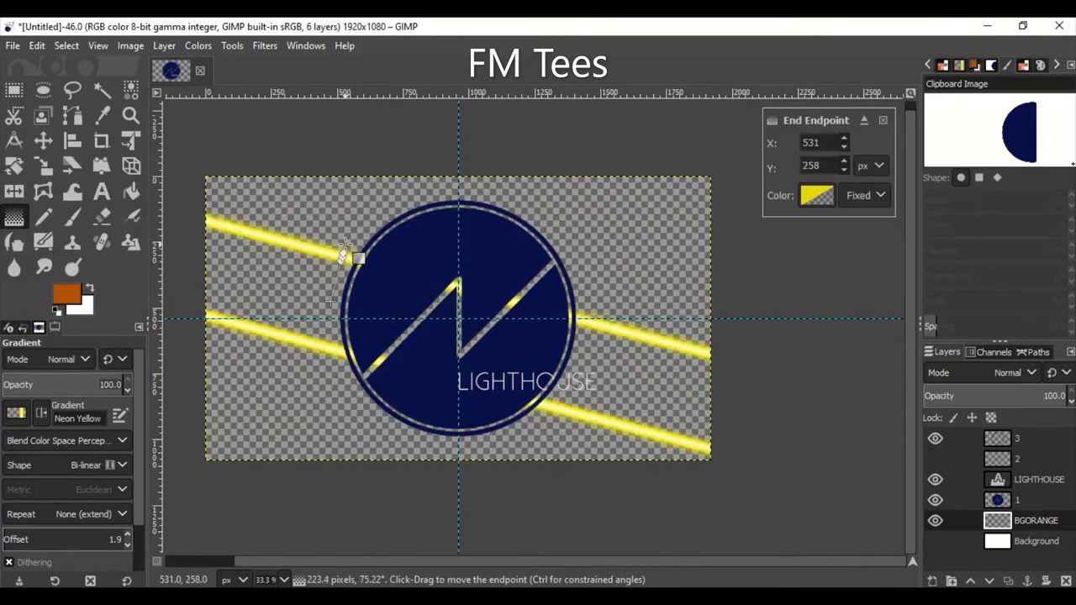
{"action": "left_click", "coordinate": [92, 465]}
{"action": "left_click", "coordinate": [33, 250]}
{"action": "mouse_move", "coordinate": [458, 244]}
{"action": "left_mouse_down"}
{"action": "mouse_move", "coordinate": [458, 280]}
{"action": "mouse_move", "coordinate": [547, 446]}
{"action": "left_mouse_up"}
{"action": "key", "text": "Escape"}
Draw a radial Neon Yellow glow from the circle's centre and adjust its reach.
{"action": "left_click", "coordinate": [92, 464]}
{"action": "left_click", "coordinate": [34, 294]}
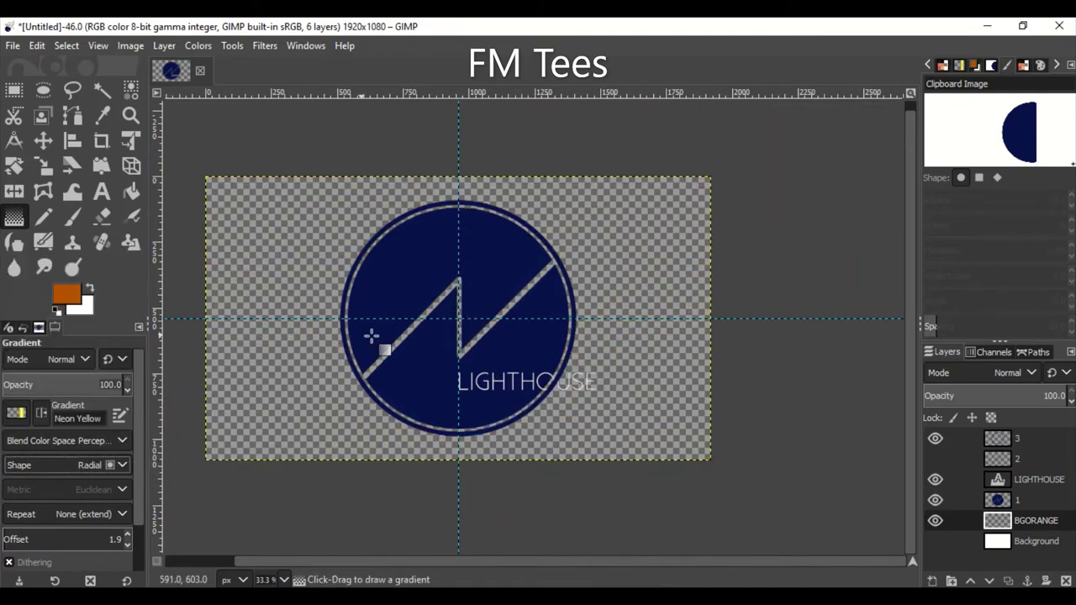
{"action": "left_click_drag", "start_coordinate": [458, 320], "coordinate": [308, 330]}
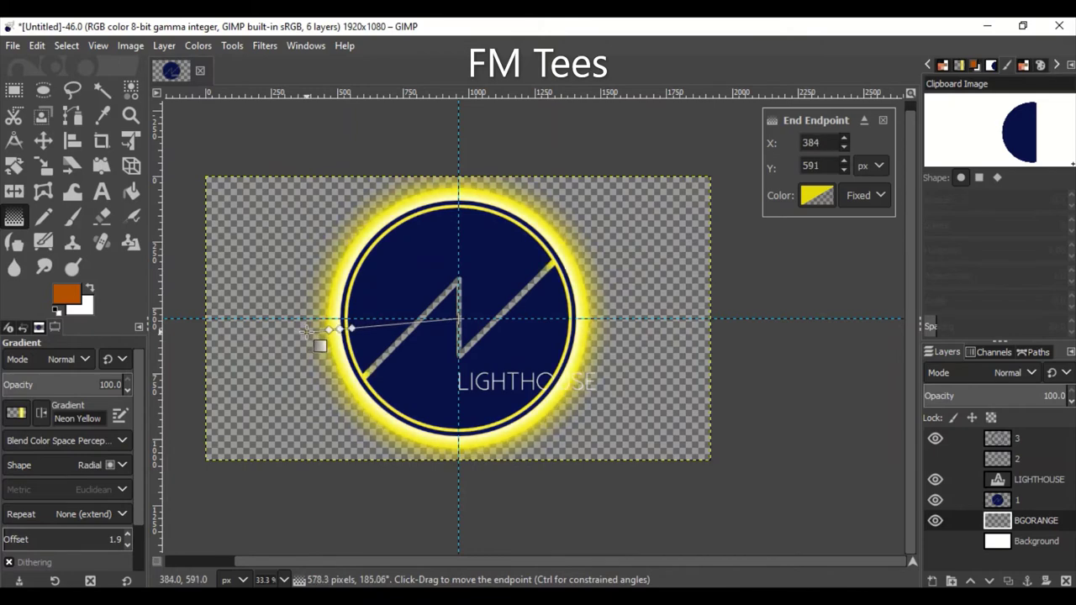
{"action": "scroll", "coordinate": [308, 331], "scroll_direction": "up", "scroll_amount": 1, "text": "ctrl"}
{"action": "mouse_move", "coordinate": [308, 331]}
{"action": "left_mouse_down"}
{"action": "mouse_move", "coordinate": [361, 319]}
{"action": "mouse_move", "coordinate": [276, 311]}
{"action": "mouse_move", "coordinate": [348, 312]}
{"action": "mouse_move", "coordinate": [320, 313]}
{"action": "left_mouse_up"}
{"action": "left_click", "coordinate": [15, 412]}
{"action": "left_click", "coordinate": [84, 465]}
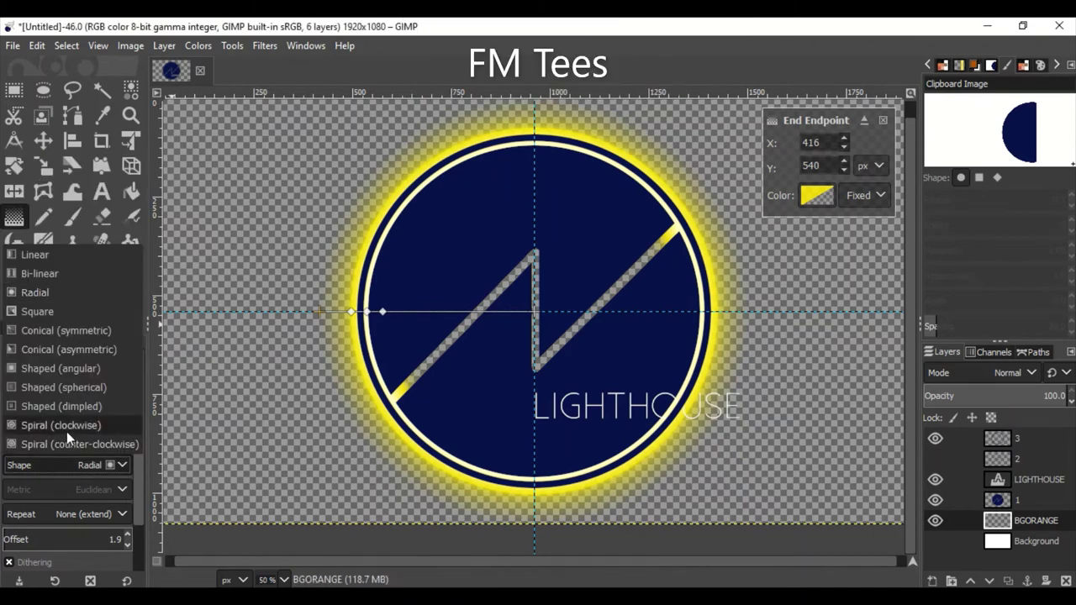
Discard the glow and try a clockwise spiral yellow gradient, then cancel it.
{"action": "left_click", "coordinate": [67, 431]}
{"action": "left_click", "coordinate": [84, 465]}
{"action": "left_click", "coordinate": [80, 424]}
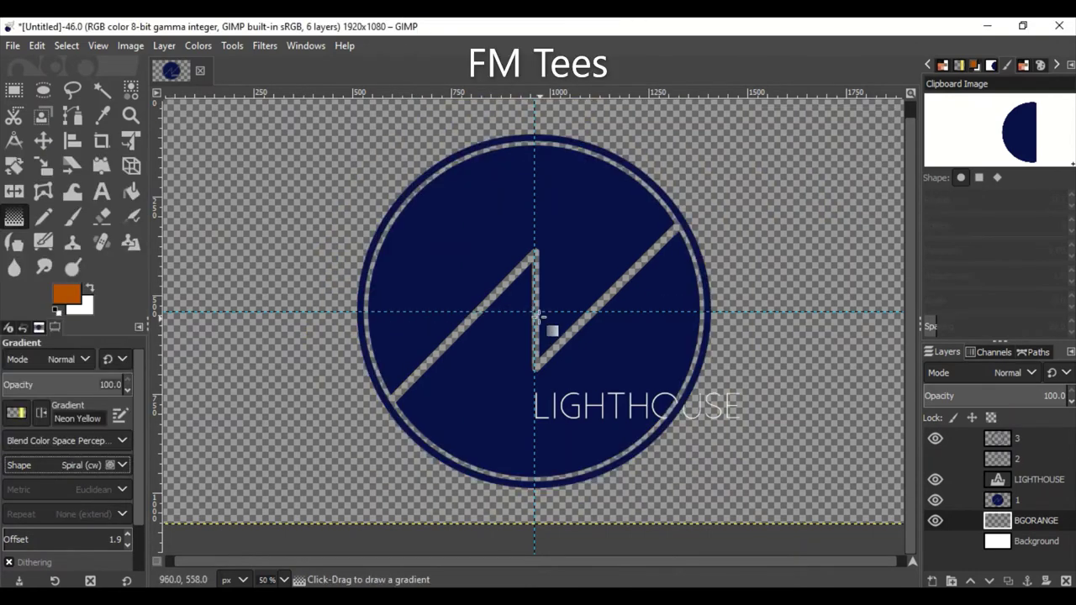
{"action": "left_click_drag", "start_coordinate": [534, 311], "coordinate": [12, 303]}
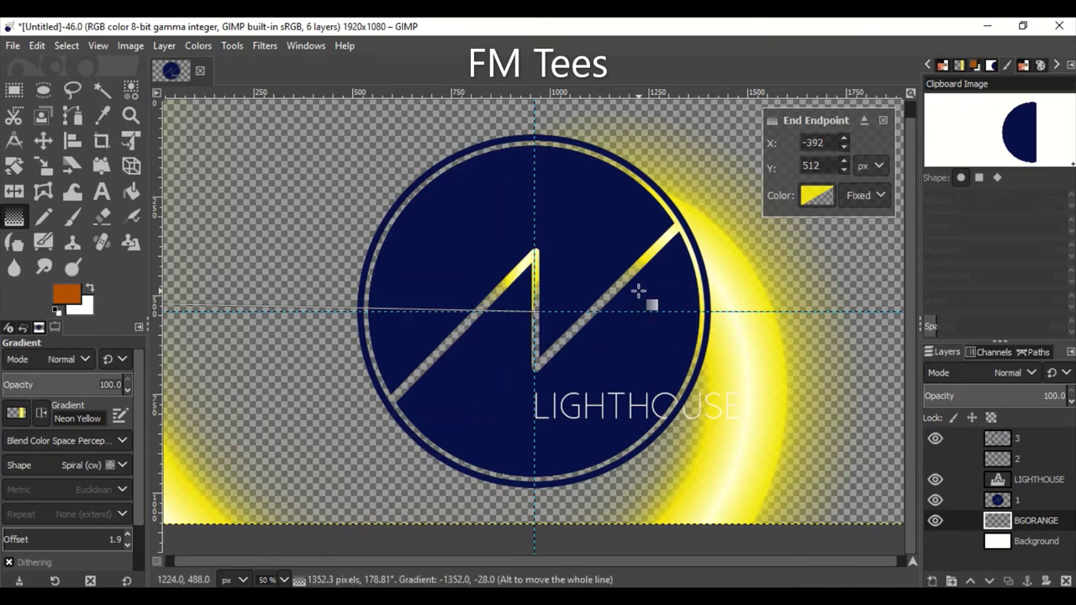
{"action": "key", "text": "Escape"}
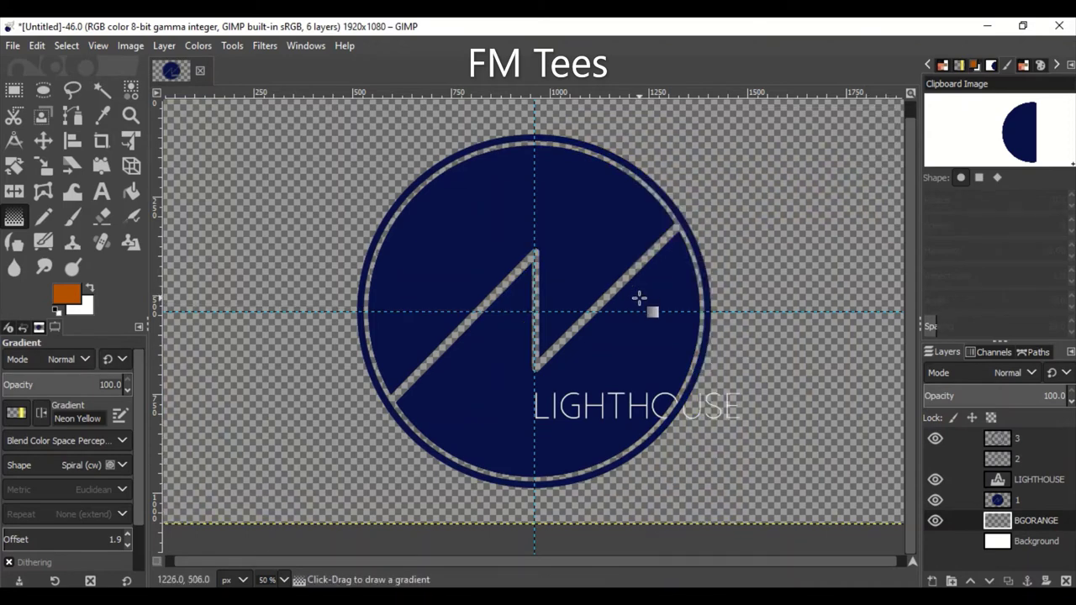
Set the foreground colour to bright yellow.
{"action": "left_click", "coordinate": [16, 411]}
{"action": "scroll", "coordinate": [140, 342], "scroll_direction": "down", "scroll_amount": 10}
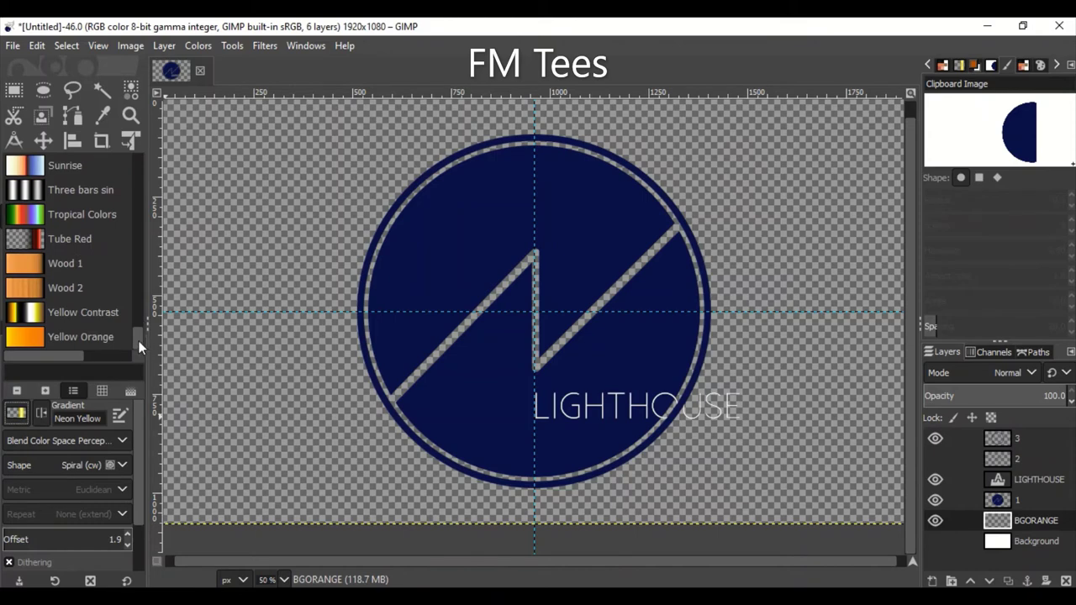
{"action": "left_click_drag", "start_coordinate": [139, 340], "coordinate": [150, 210]}
{"action": "left_click", "coordinate": [60, 264]}
{"action": "left_click", "coordinate": [65, 295]}
{"action": "left_click_drag", "start_coordinate": [65, 296], "coordinate": [132, 211]}
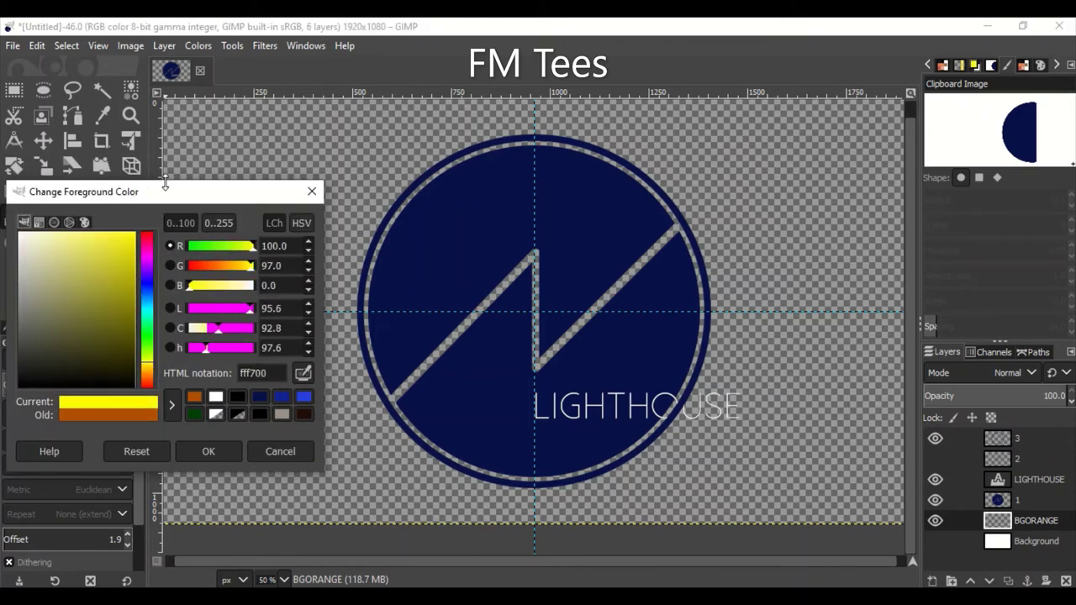
{"action": "left_click", "coordinate": [209, 451]}
Try a radial FG to BG (RGB) gradient from the canvas centre, then cancel it.
{"action": "left_click", "coordinate": [16, 411]}
{"action": "left_click_drag", "start_coordinate": [139, 286], "coordinate": [140, 164]}
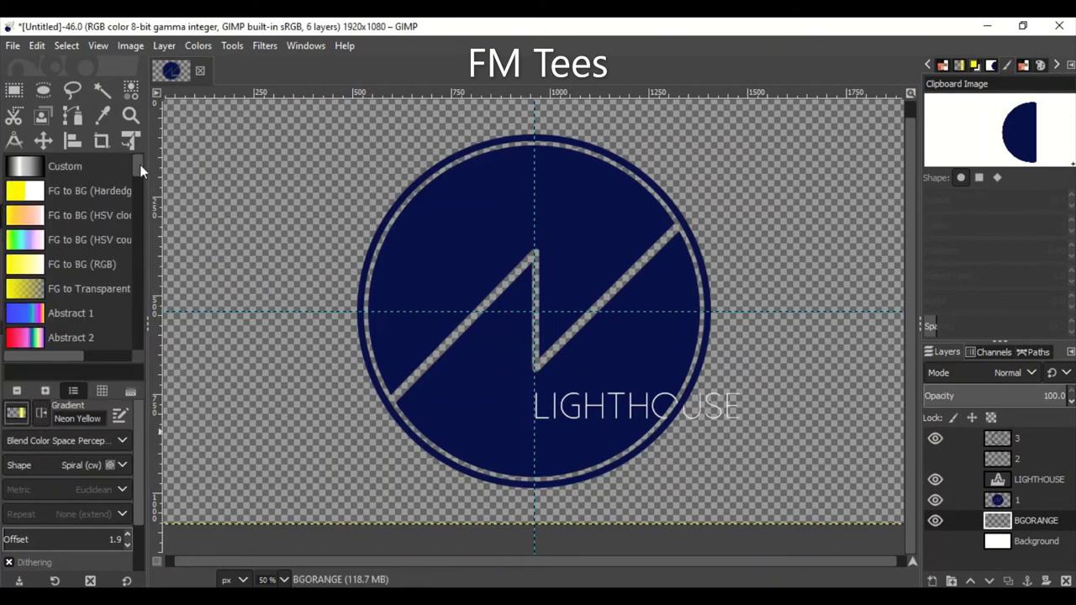
{"action": "left_click", "coordinate": [91, 267]}
{"action": "left_click", "coordinate": [92, 464]}
{"action": "left_click", "coordinate": [41, 295]}
{"action": "left_click_drag", "start_coordinate": [522, 311], "coordinate": [159, 311]}
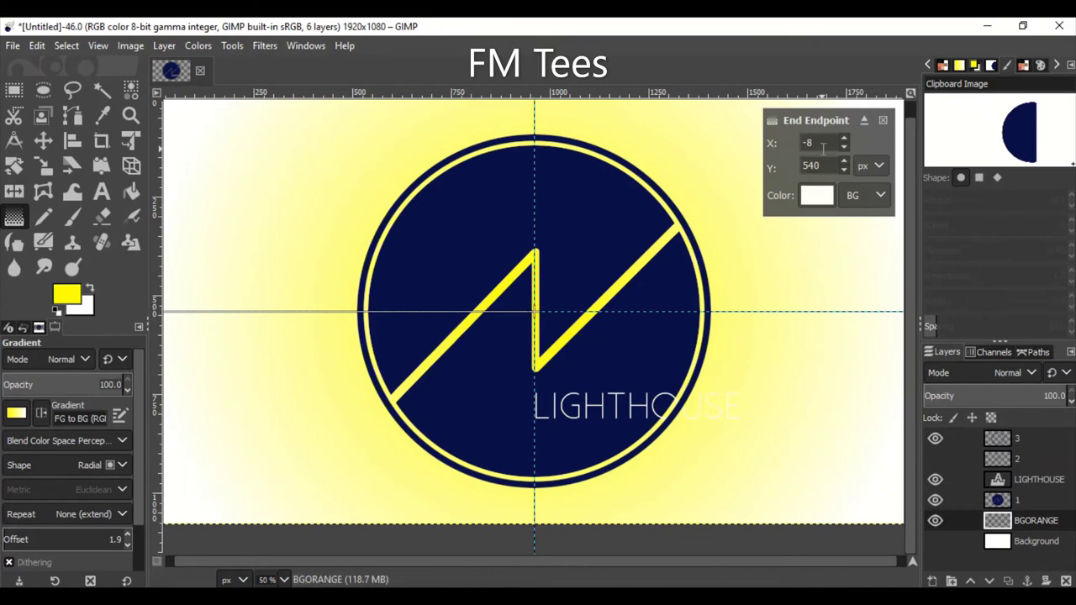
{"action": "key", "text": "Escape"}
Fill the whole BGORANGE layer with solid yellow and raise LIGHTHOUSE to the top.
{"action": "left_click", "coordinate": [66, 46]}
{"action": "left_click", "coordinate": [72, 65]}
{"action": "key", "text": "ctrl+comma"}
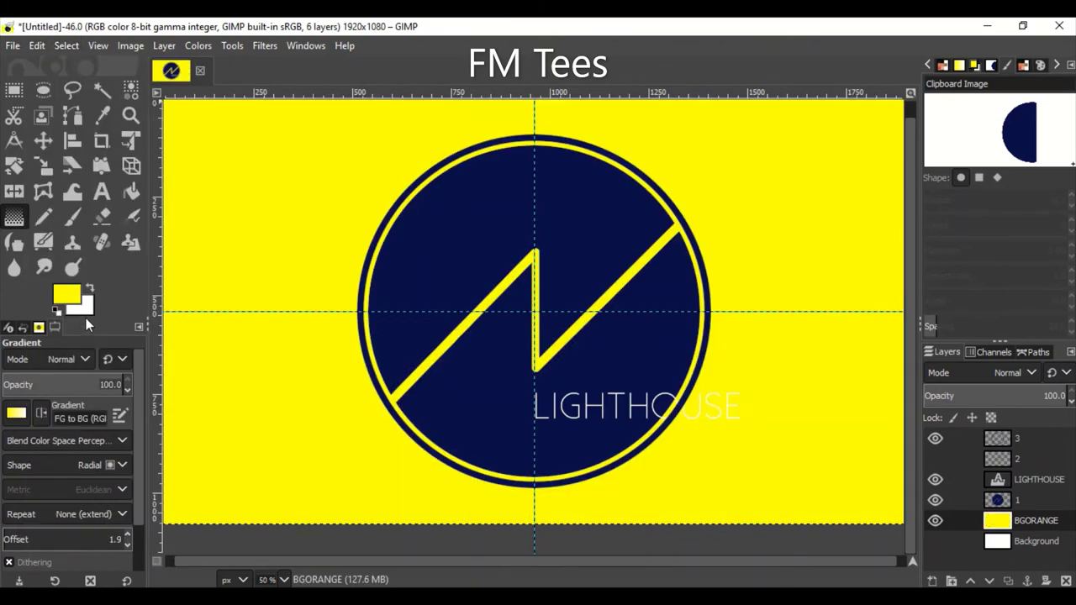
{"action": "left_click", "coordinate": [1038, 479]}
{"action": "left_click", "coordinate": [970, 580]}
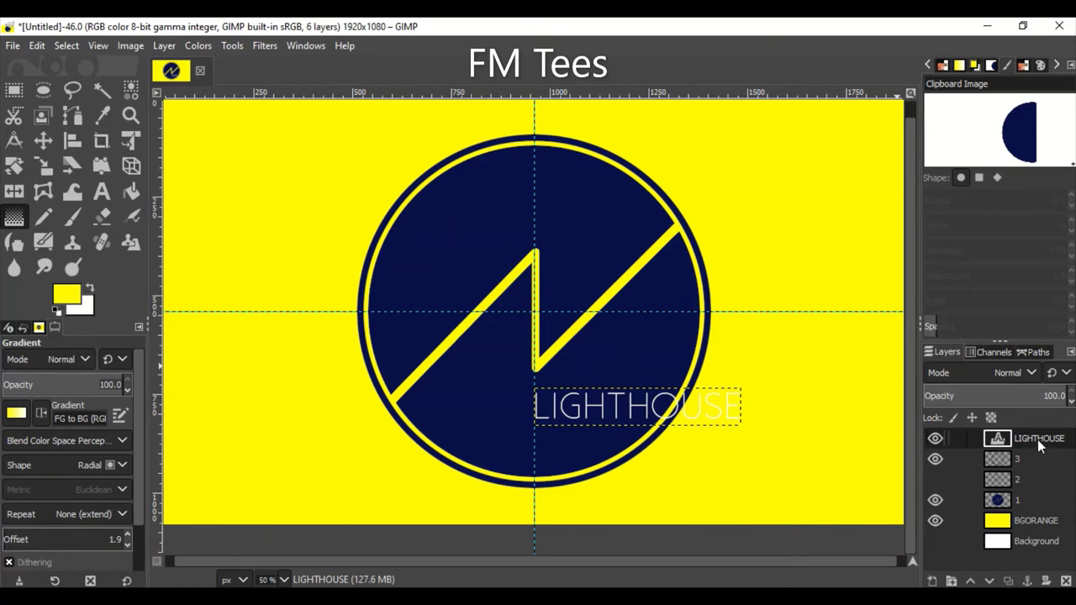
Box-select around the LIGHTHOUSE text, then clear that rectangular selection.
{"action": "key", "text": "r"}
{"action": "left_click_drag", "start_coordinate": [534, 378], "coordinate": [743, 432]}
{"action": "left_click", "coordinate": [1026, 458]}
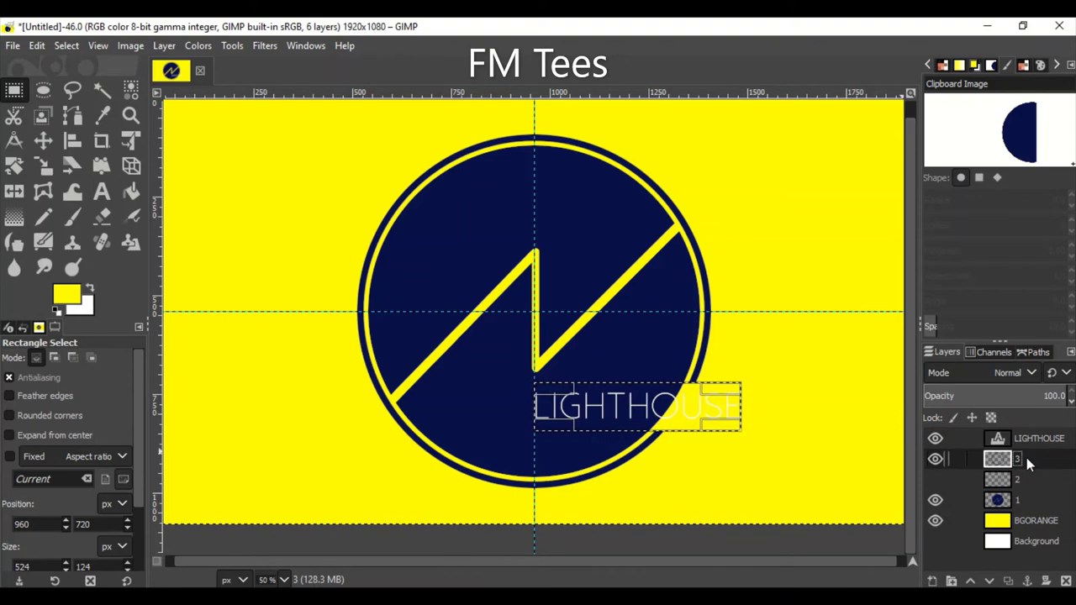
{"action": "key", "text": "ctrl+shift+a"}
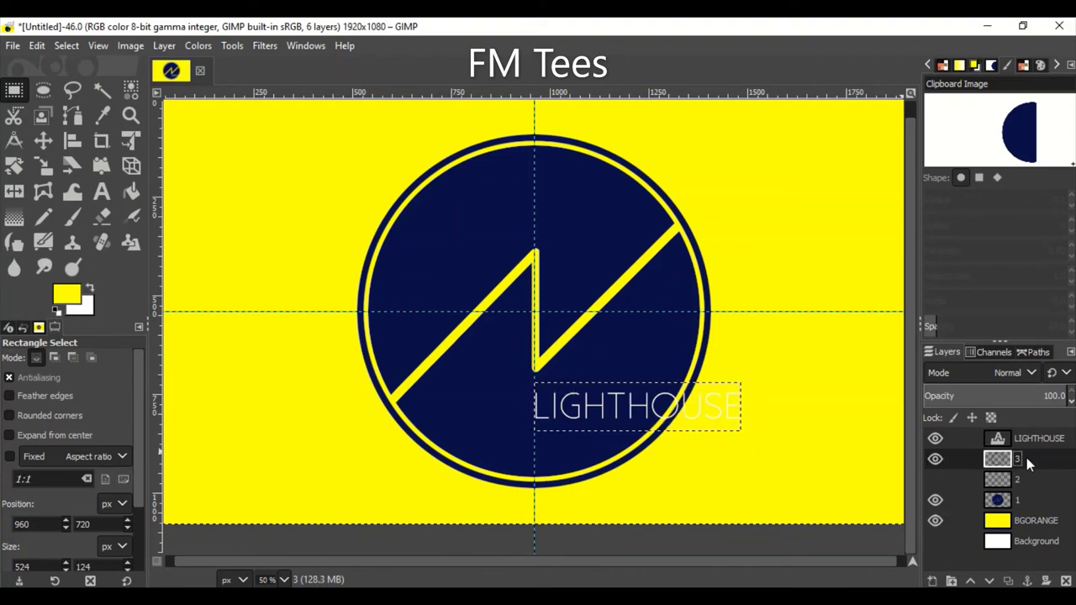
Turn the LIGHTHOUSE letters into a selection with Alpha to Selection, keeping layer 3 active.
{"action": "right_click", "coordinate": [1026, 438]}
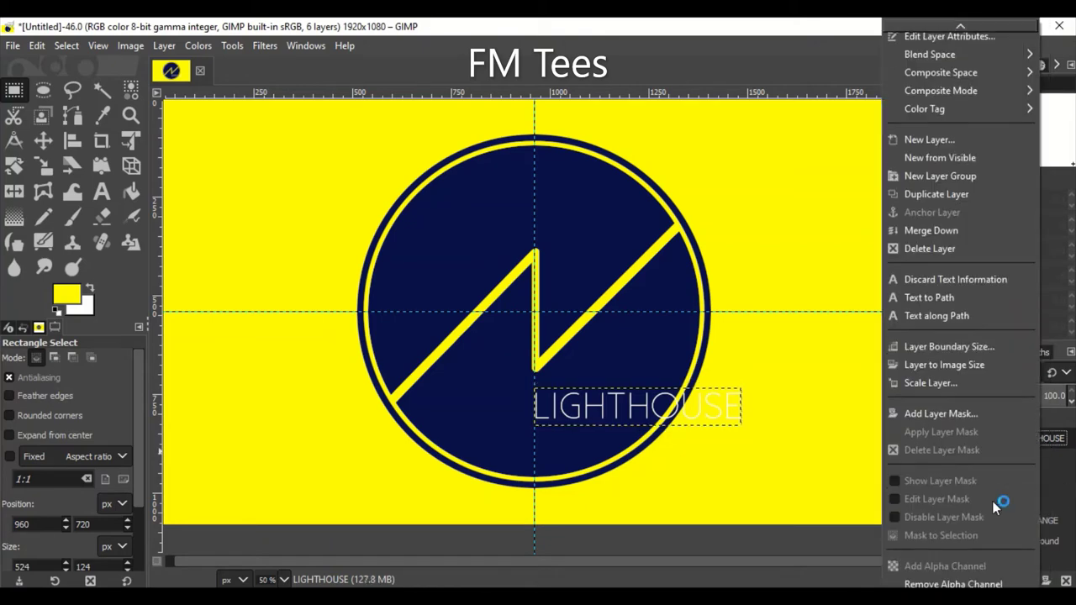
{"action": "scroll", "coordinate": [991, 500], "scroll_direction": "down", "scroll_amount": 2}
{"action": "left_click", "coordinate": [949, 569]}
{"action": "left_click", "coordinate": [1021, 458]}
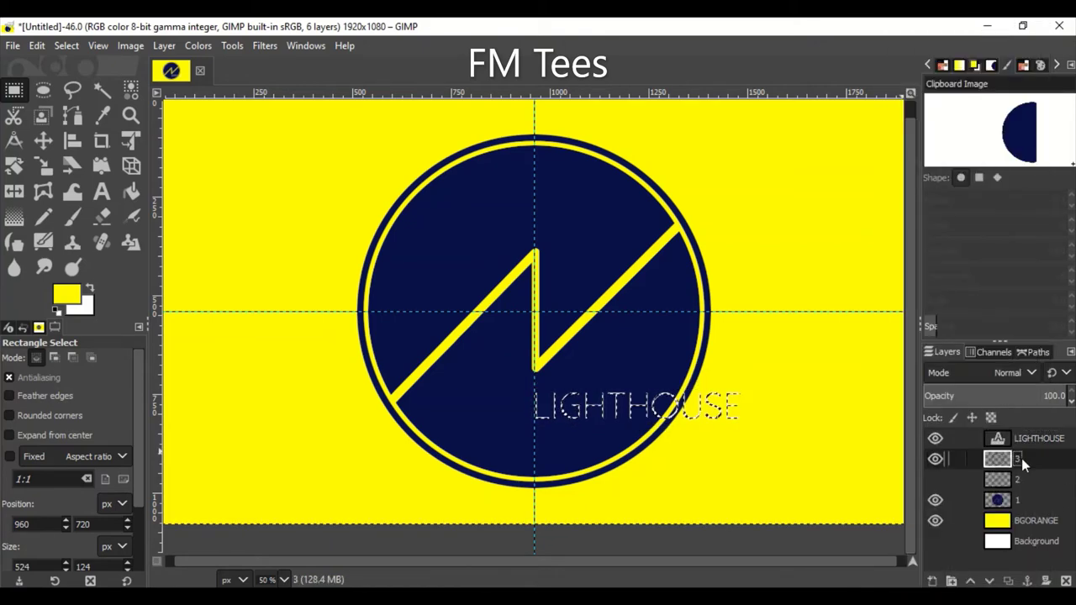
{"action": "scroll", "coordinate": [711, 412], "scroll_direction": "up", "scroll_amount": 4}
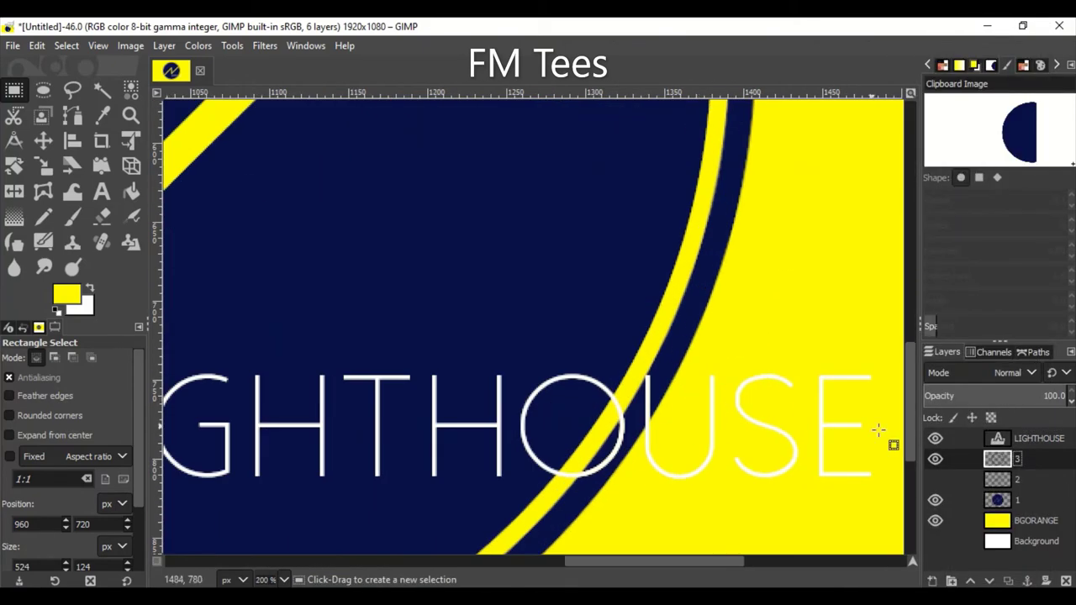
{"action": "right_click", "coordinate": [1034, 439]}
{"action": "scroll", "coordinate": [1035, 464], "scroll_direction": "down", "scroll_amount": 2}
{"action": "left_click", "coordinate": [950, 572]}
{"action": "left_click", "coordinate": [1023, 458]}
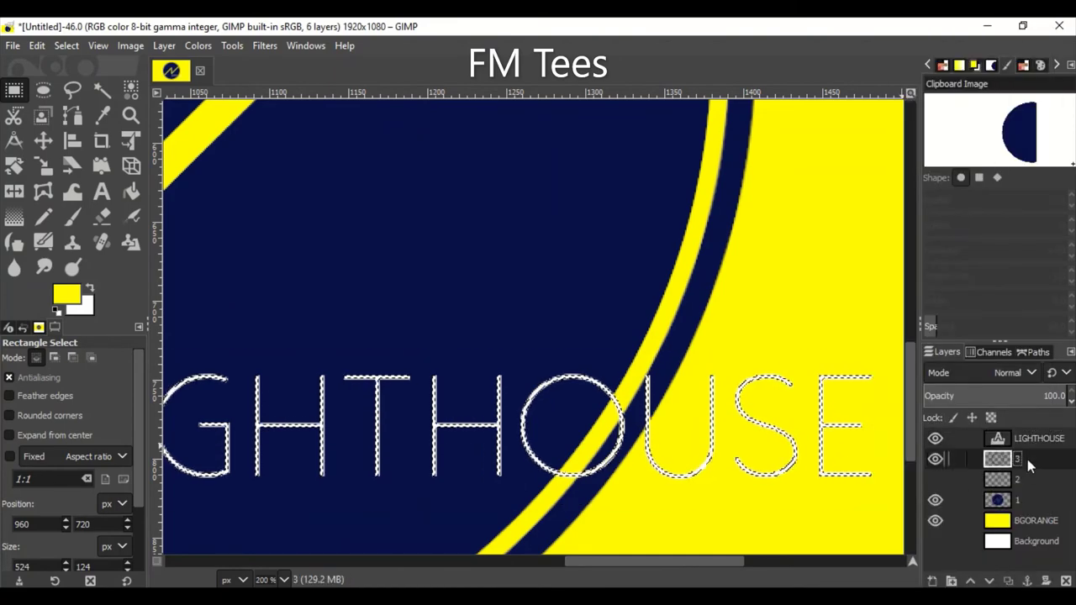
Grow the letter selection four times around the lettering, then view at 100%.
{"action": "left_click", "coordinate": [67, 45]}
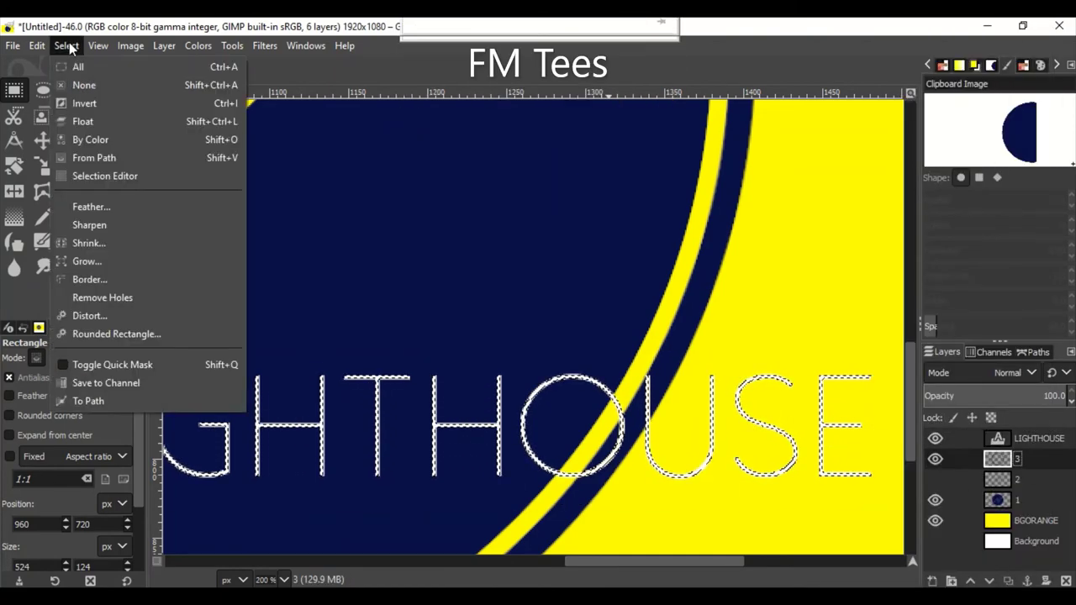
{"action": "left_click", "coordinate": [160, 260]}
{"action": "left_click", "coordinate": [126, 316]}
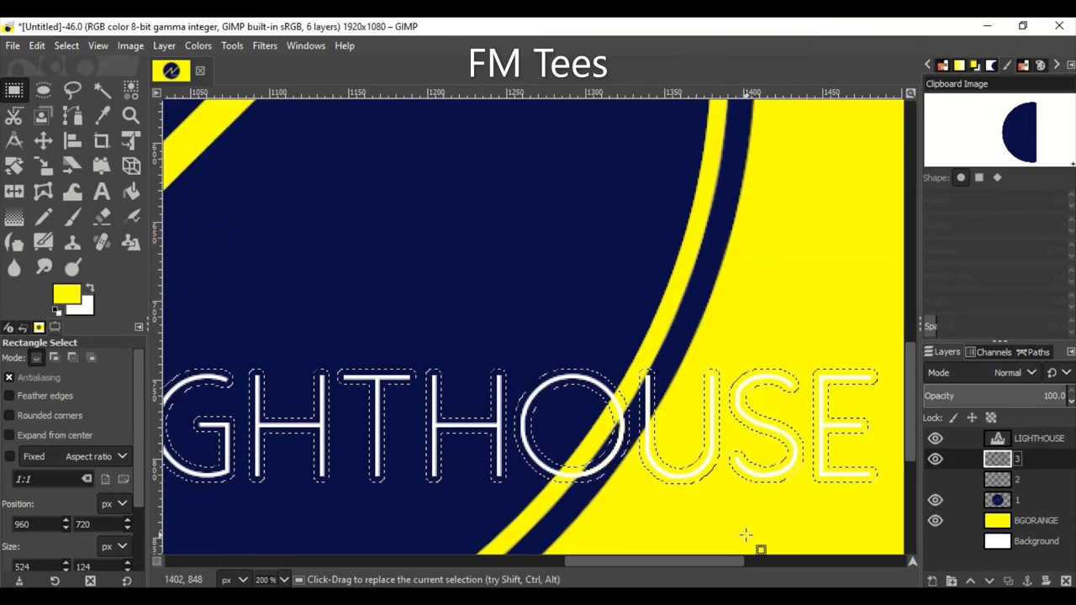
{"action": "left_click", "coordinate": [66, 45]}
{"action": "left_click", "coordinate": [129, 263]}
{"action": "left_click", "coordinate": [138, 319]}
{"action": "left_click", "coordinate": [66, 45]}
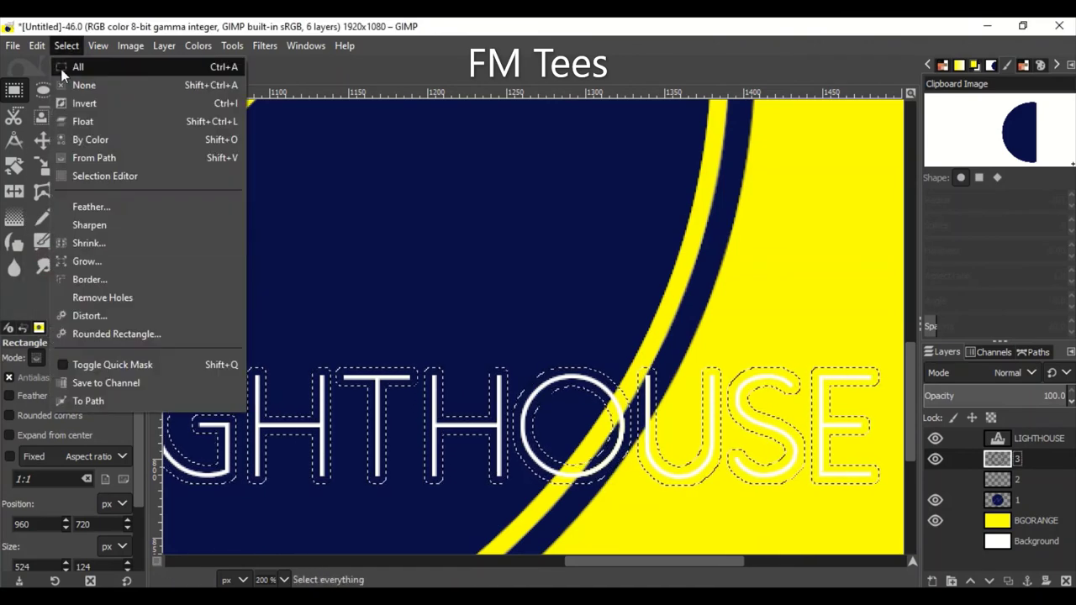
{"action": "left_click", "coordinate": [101, 262]}
{"action": "left_click", "coordinate": [127, 315]}
{"action": "left_click", "coordinate": [67, 45]}
{"action": "left_click", "coordinate": [101, 259]}
{"action": "left_click", "coordinate": [138, 319]}
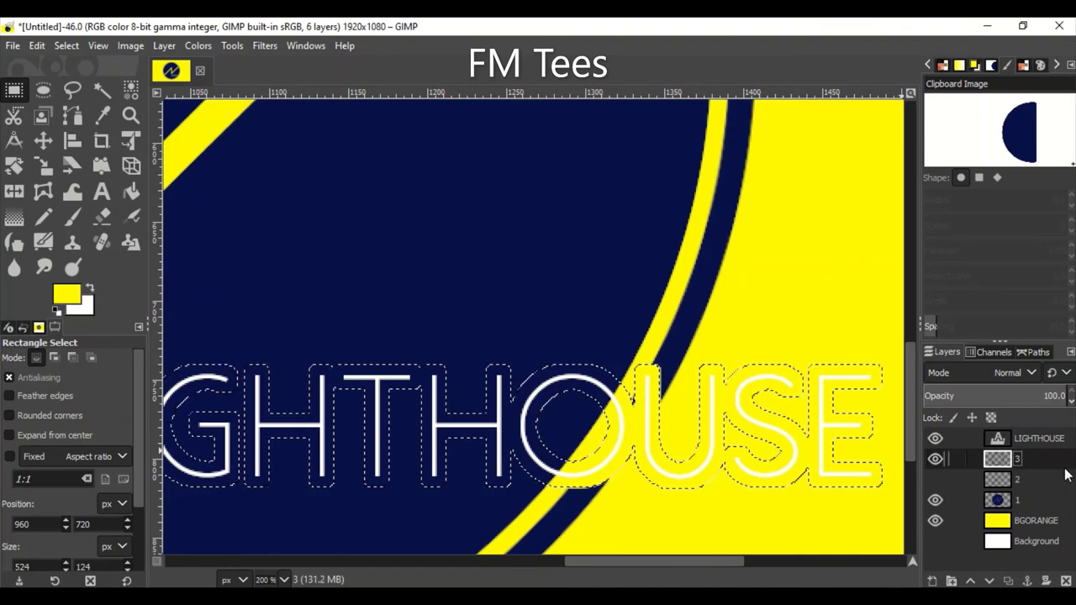
{"action": "key", "text": "shift+ctrl+a"}
{"action": "key", "text": "1"}
{"action": "scroll", "coordinate": [734, 455], "scroll_direction": "down", "scroll_amount": 2}
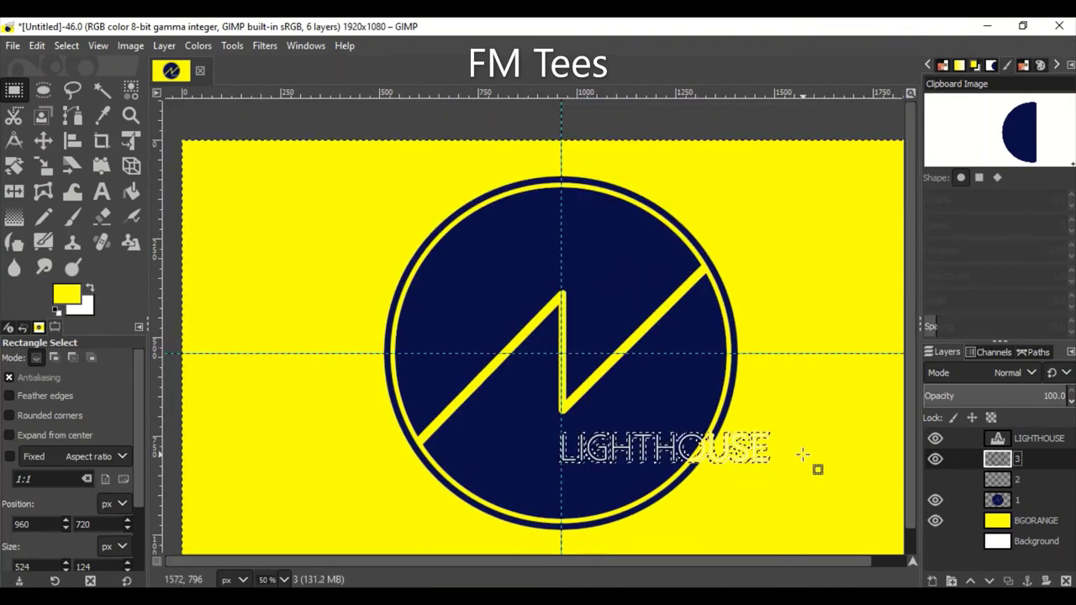
Box-select the word HOUSE and open the Grow Selection settings.
{"action": "key", "text": "1"}
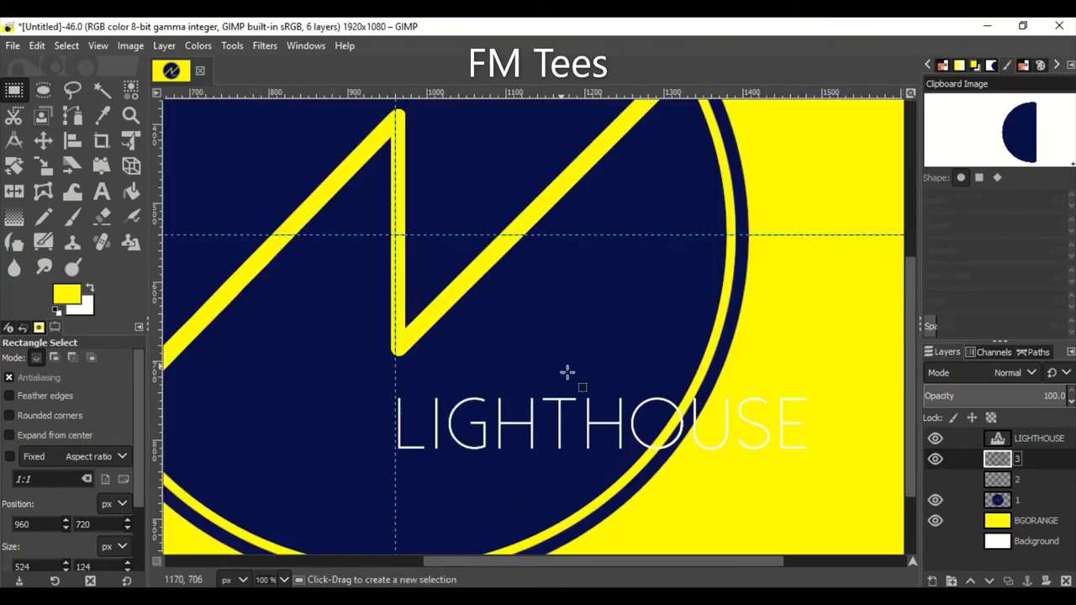
{"action": "left_click_drag", "start_coordinate": [581, 391], "coordinate": [718, 440]}
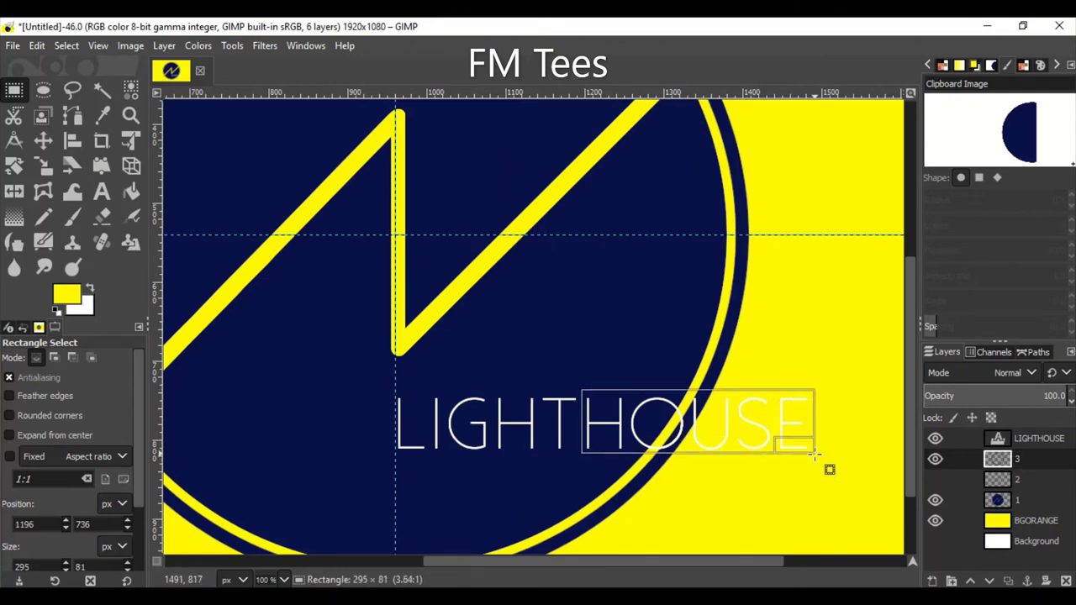
{"action": "left_click_drag", "start_coordinate": [814, 456], "coordinate": [815, 460]}
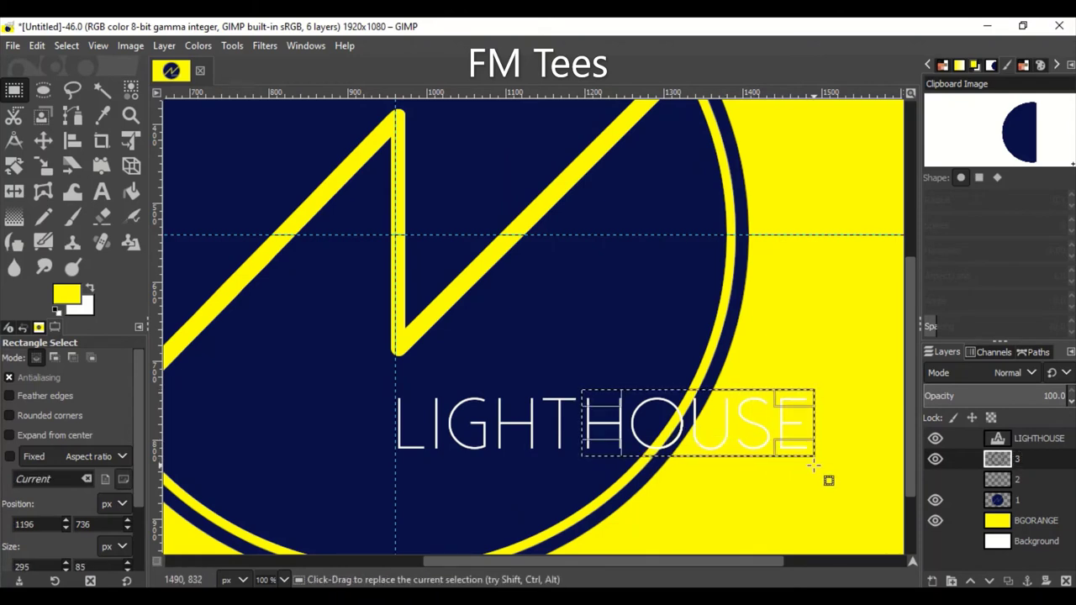
{"action": "left_click", "coordinate": [67, 45]}
{"action": "left_click", "coordinate": [184, 262]}
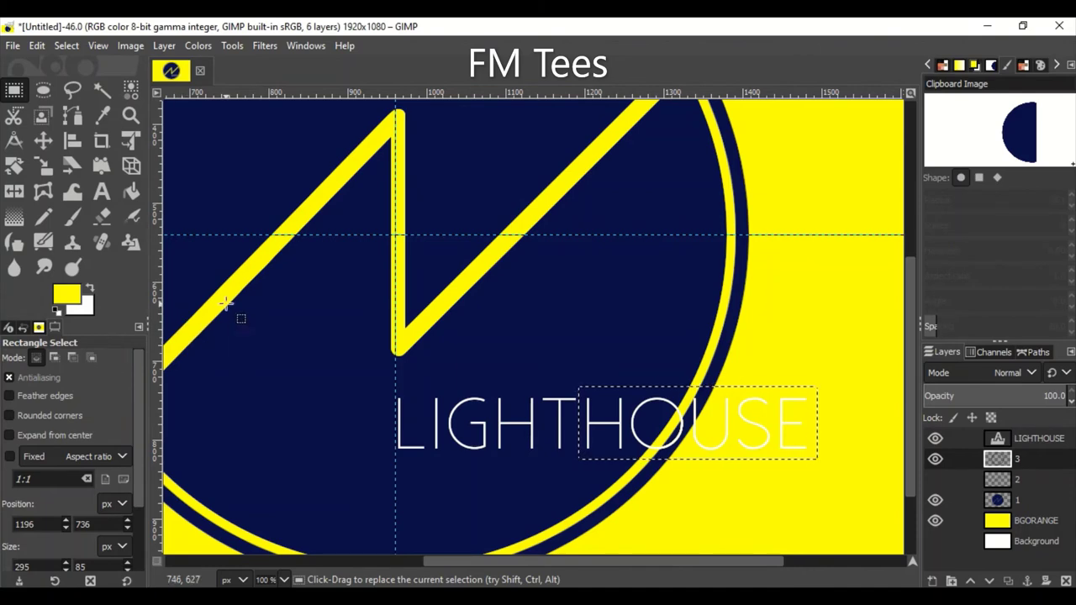
Set the foreground colour to navy and fill the HOUSE box with it.
{"action": "left_click", "coordinate": [68, 294]}
{"action": "left_click", "coordinate": [181, 336]}
{"action": "left_click", "coordinate": [208, 443]}
{"action": "left_click", "coordinate": [37, 46]}
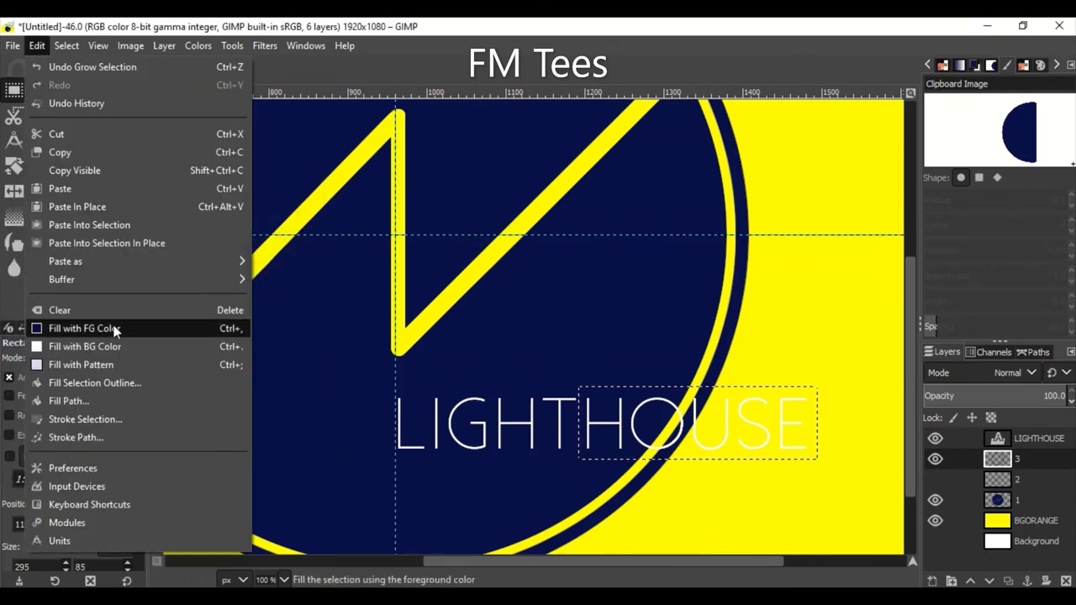
{"action": "left_click", "coordinate": [95, 327]}
Shrink the navy HOUSE box slightly, then add a new transparent layer '1 #1' on top.
{"action": "left_click", "coordinate": [50, 168]}
{"action": "left_click", "coordinate": [766, 447]}
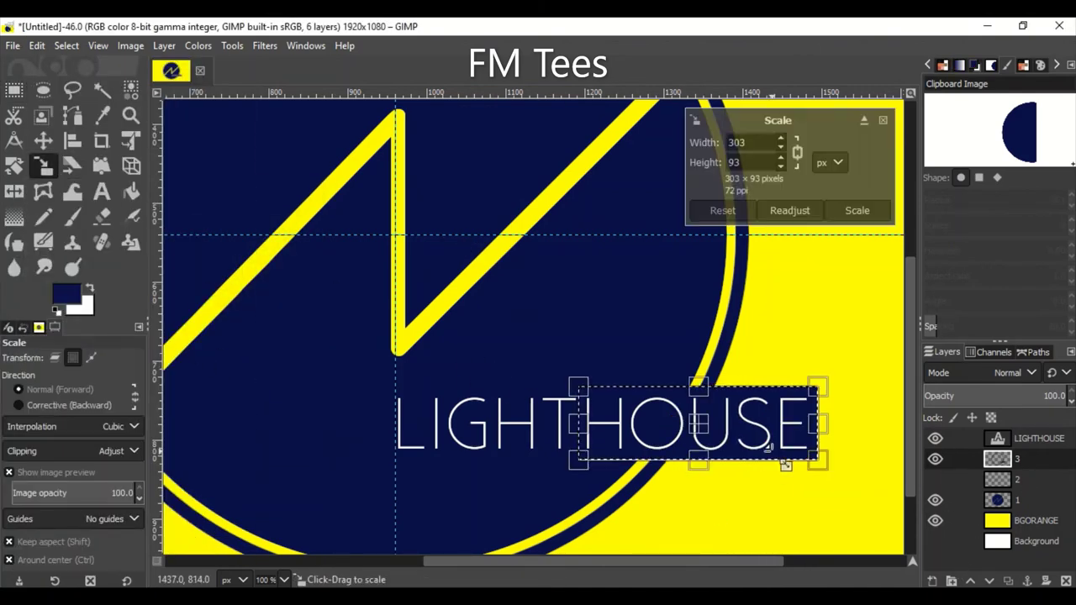
{"action": "left_click_drag", "start_coordinate": [824, 468], "coordinate": [815, 450]}
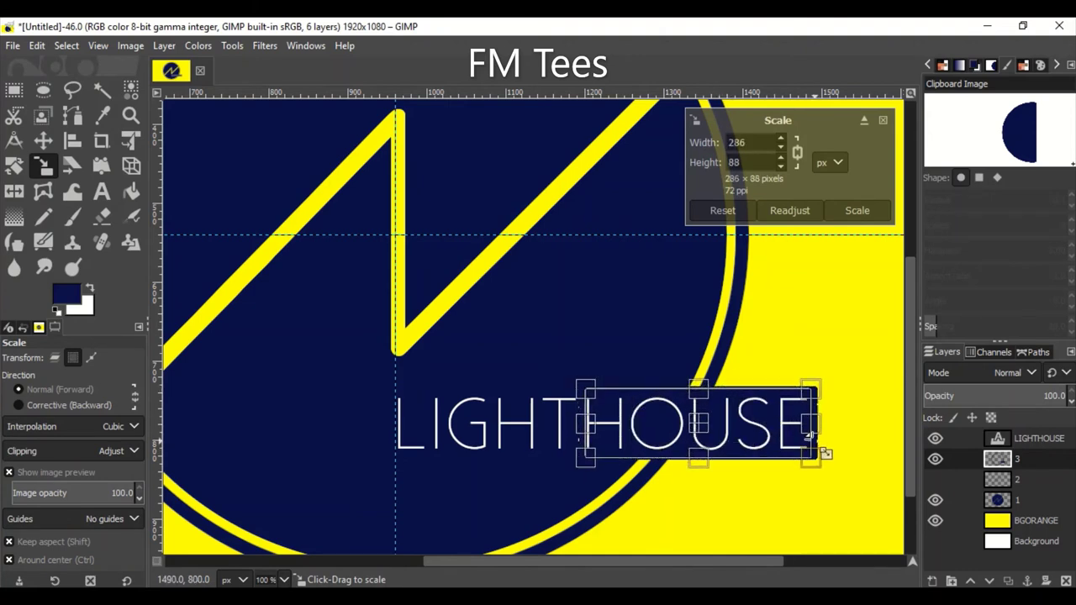
{"action": "key", "text": "Return"}
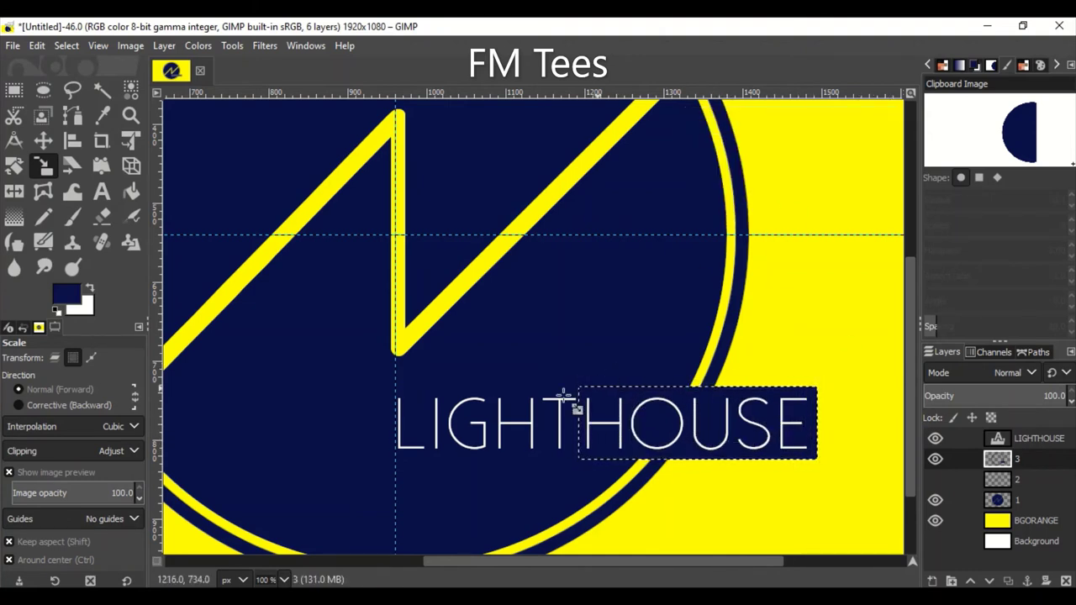
{"action": "left_click", "coordinate": [91, 559]}
{"action": "left_click", "coordinate": [829, 473]}
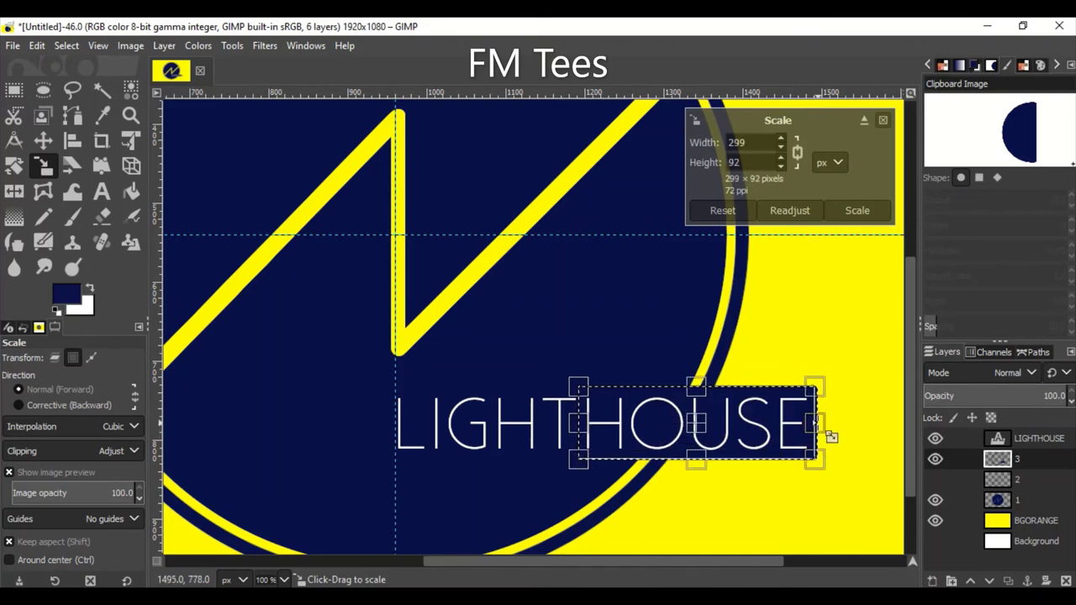
{"action": "key", "text": "Return"}
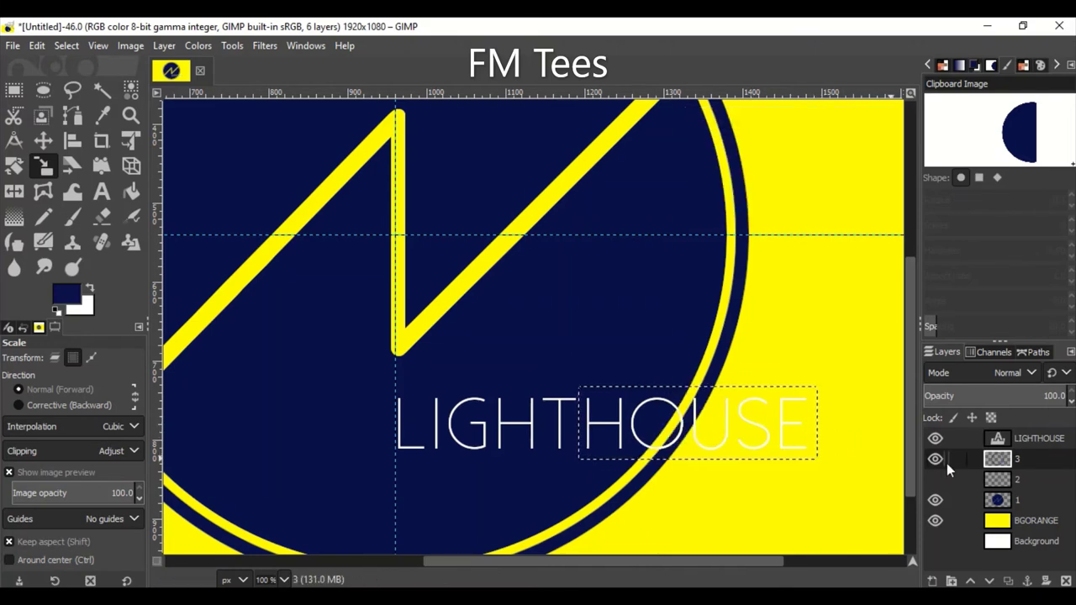
{"action": "left_click", "coordinate": [931, 580]}
{"action": "left_click", "coordinate": [956, 566]}
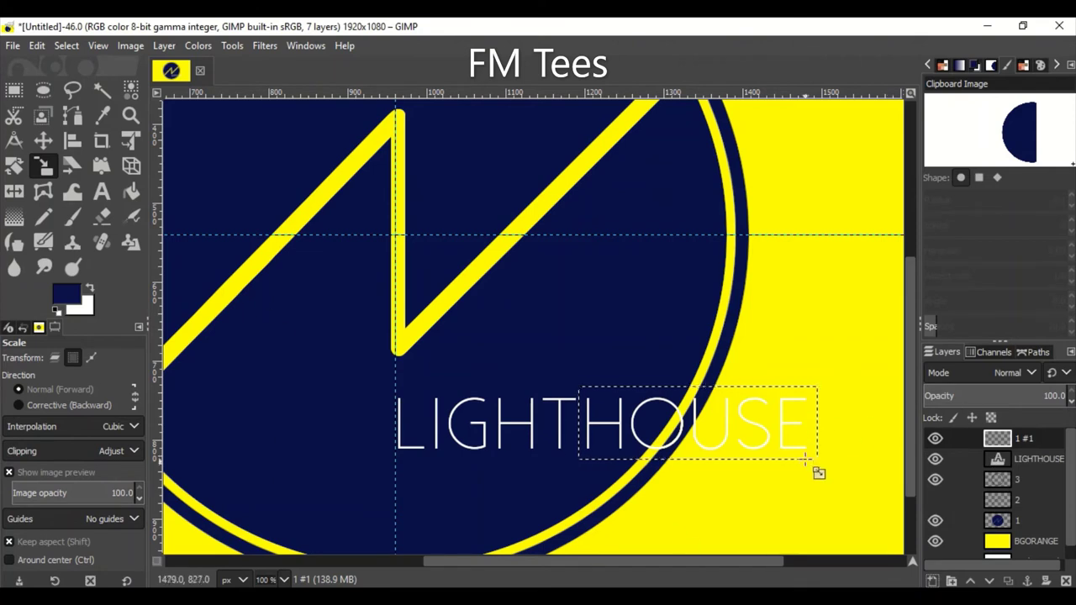
{"action": "left_click_drag", "start_coordinate": [819, 473], "coordinate": [847, 488]}
{"action": "key", "text": "Return"}
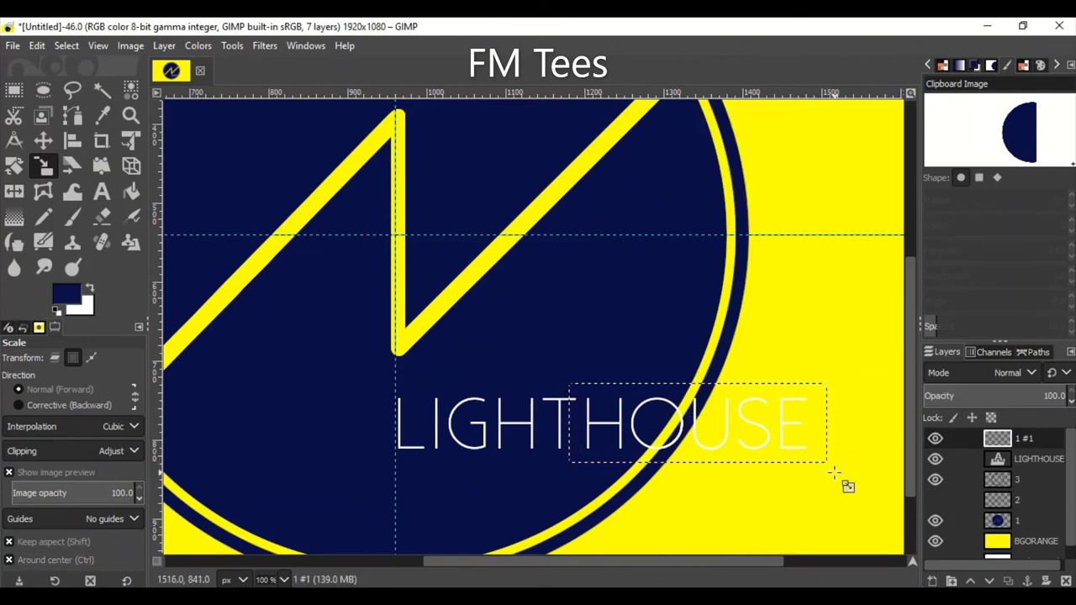
{"action": "left_click", "coordinate": [37, 46]}
{"action": "left_click", "coordinate": [84, 324]}
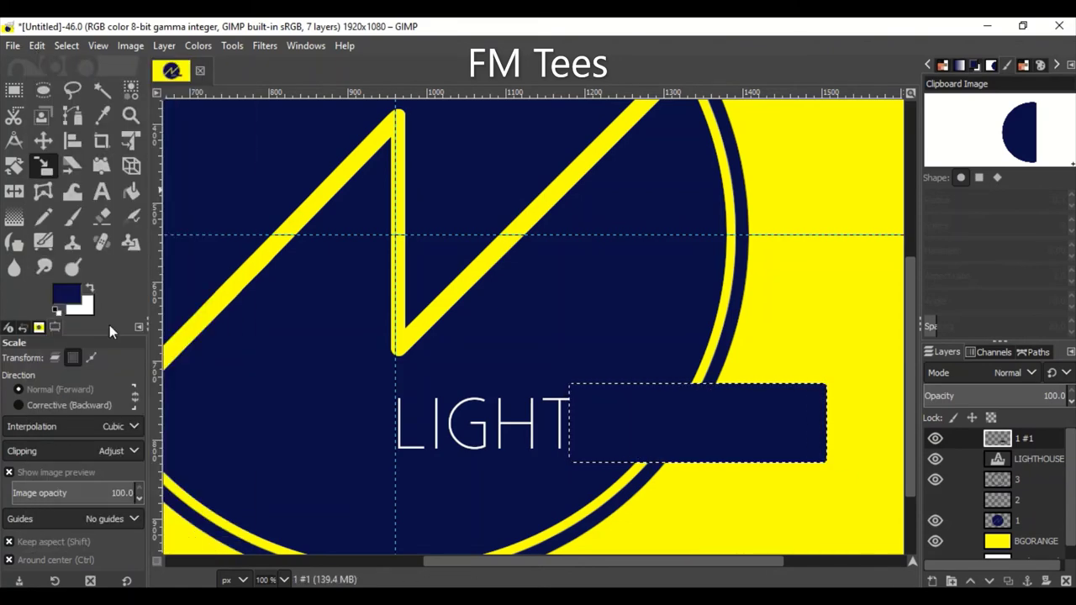
{"action": "left_click", "coordinate": [824, 470]}
{"action": "left_click_drag", "start_coordinate": [831, 475], "coordinate": [819, 461]}
{"action": "scroll", "coordinate": [819, 461], "scroll_direction": "up", "scroll_amount": 1}
{"action": "scroll", "coordinate": [819, 461], "scroll_direction": "up", "scroll_amount": 1}
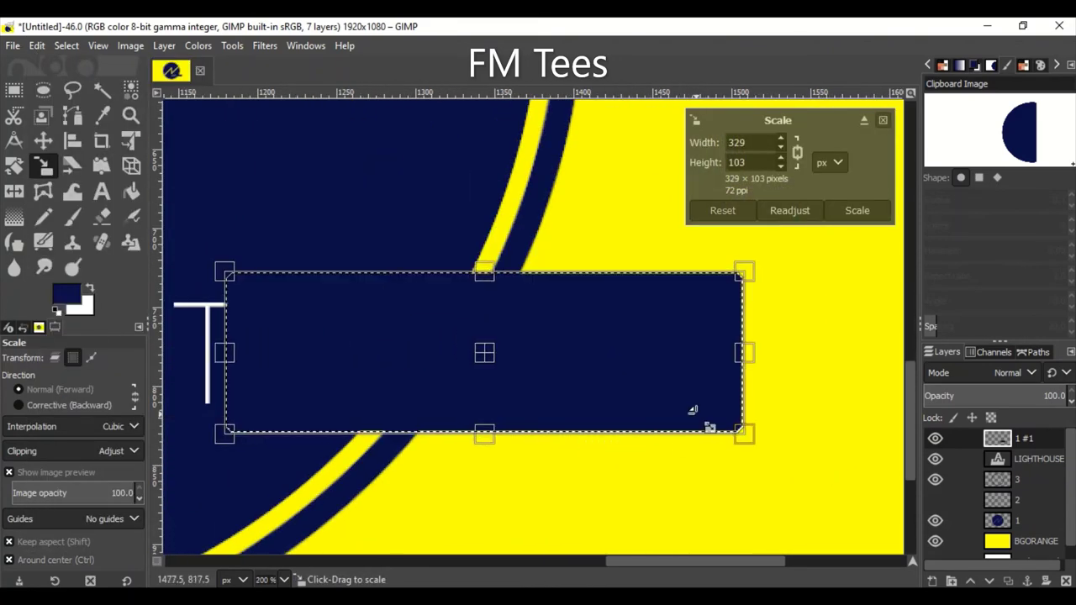
{"action": "left_click", "coordinate": [109, 547]}
{"action": "left_click_drag", "start_coordinate": [763, 456], "coordinate": [751, 451]}
{"action": "scroll", "coordinate": [752, 451], "scroll_direction": "up", "scroll_amount": 2}
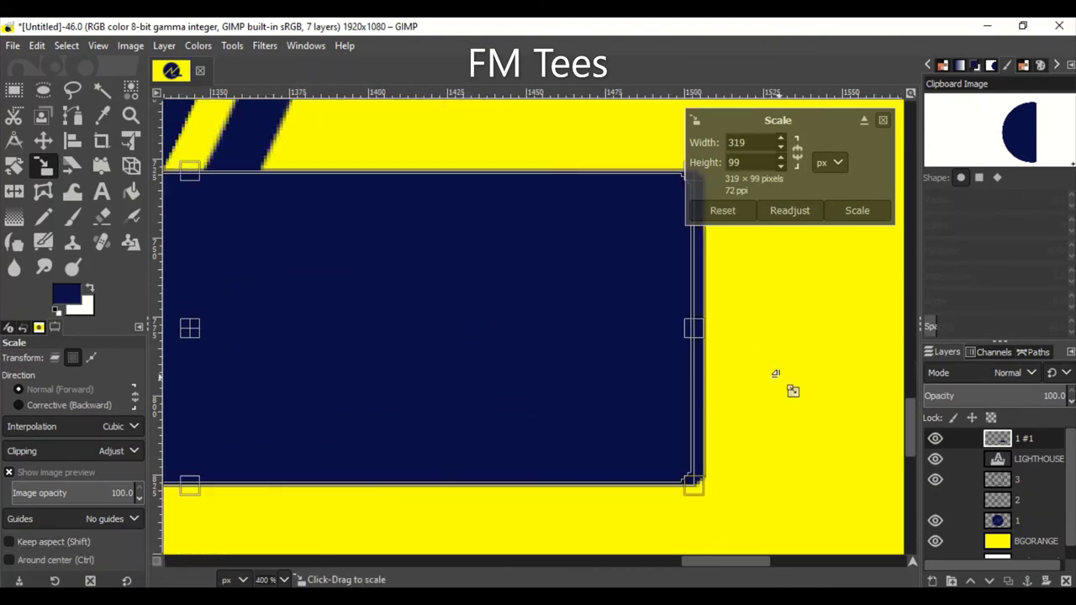
{"action": "scroll", "coordinate": [735, 396], "scroll_direction": "down", "scroll_amount": 1}
{"action": "scroll", "coordinate": [737, 398], "scroll_direction": "down", "scroll_amount": 1}
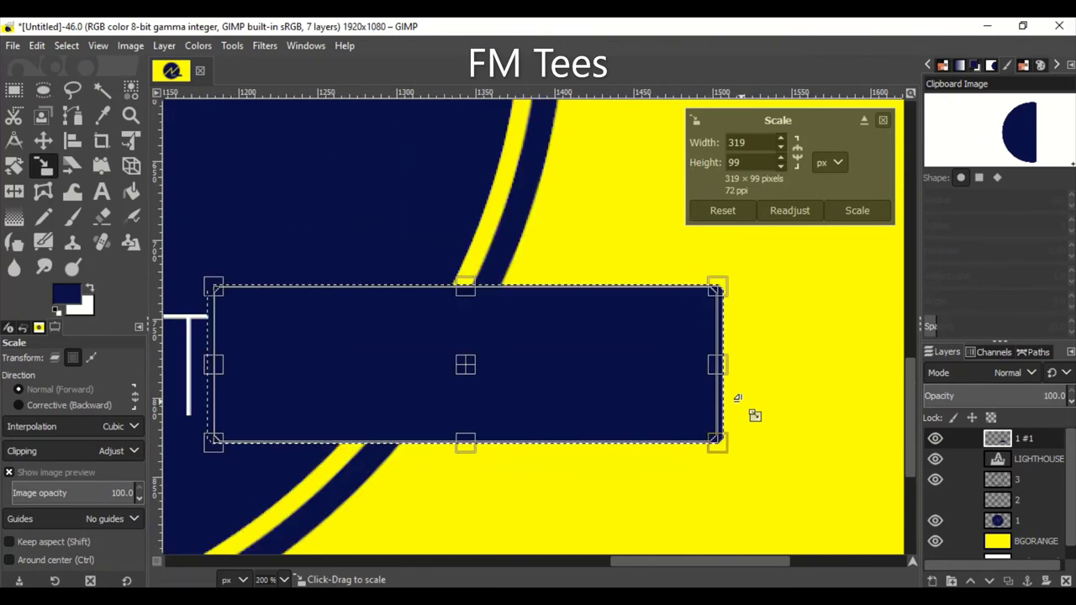
{"action": "key", "text": "Return"}
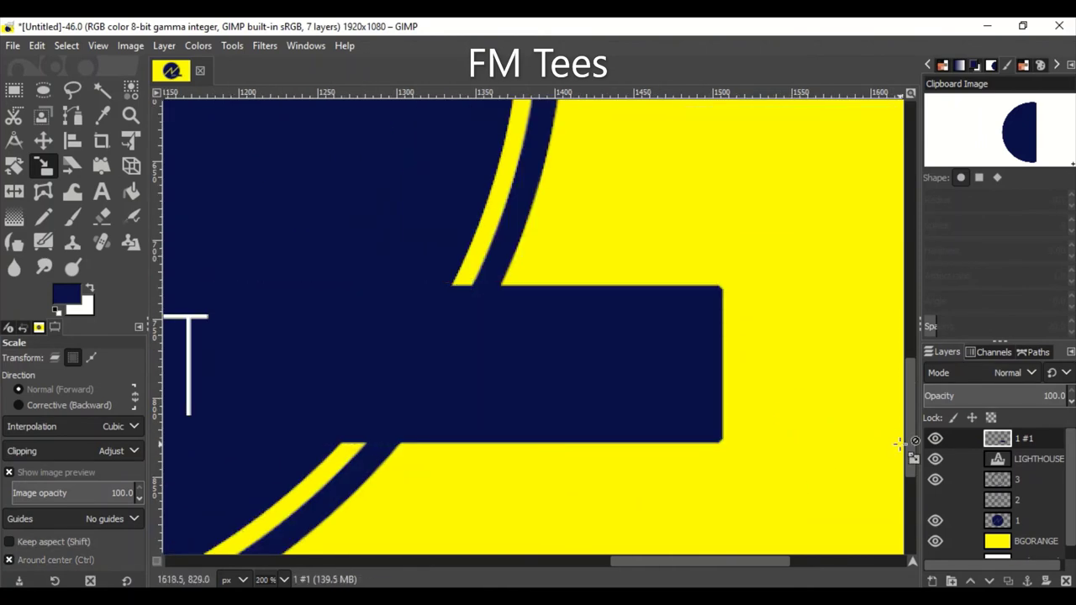
Rectangle-select a box around HOUSE and fill it with the navy foreground colour.
{"action": "key", "text": "r"}
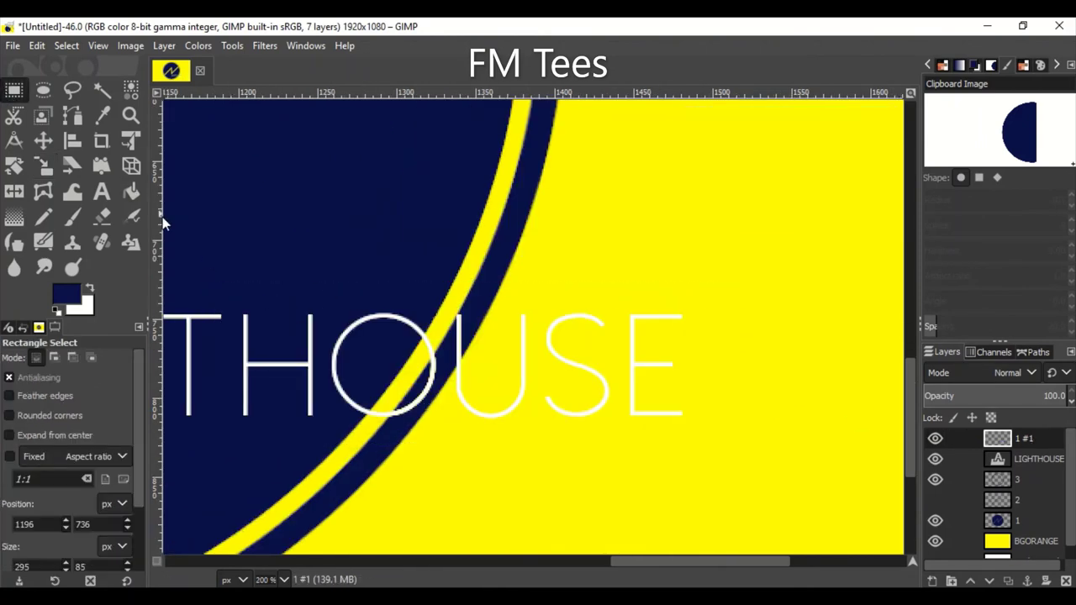
{"action": "scroll", "coordinate": [140, 466], "scroll_direction": "down", "scroll_amount": 3}
{"action": "scroll", "coordinate": [140, 465], "scroll_direction": "down", "scroll_amount": 2}
{"action": "scroll", "coordinate": [130, 508], "scroll_direction": "up", "scroll_amount": 5}
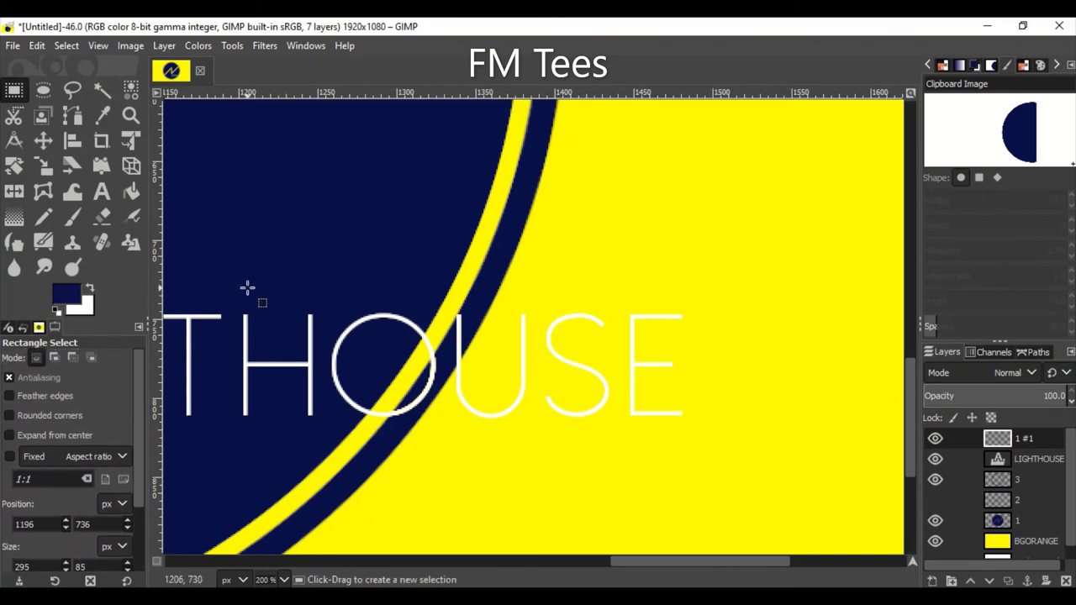
{"action": "mouse_move", "coordinate": [316, 299]}
{"action": "left_mouse_down"}
{"action": "mouse_move", "coordinate": [462, 311]}
{"action": "mouse_move", "coordinate": [718, 448]}
{"action": "left_mouse_up"}
{"action": "left_click_drag", "start_coordinate": [331, 322], "coordinate": [320, 311]}
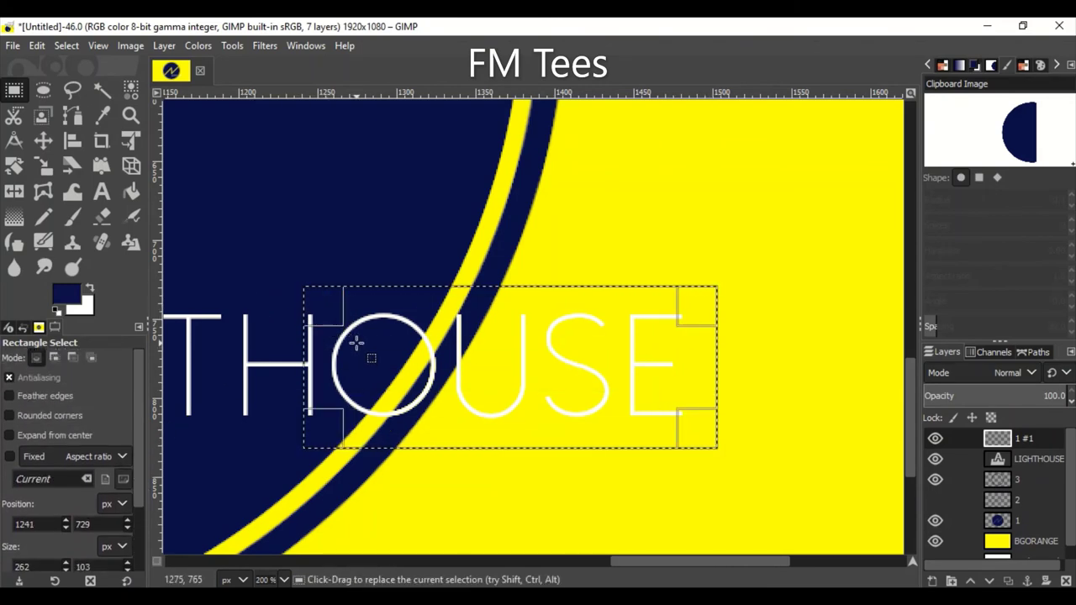
{"action": "left_click", "coordinate": [37, 45]}
{"action": "left_click", "coordinate": [92, 329]}
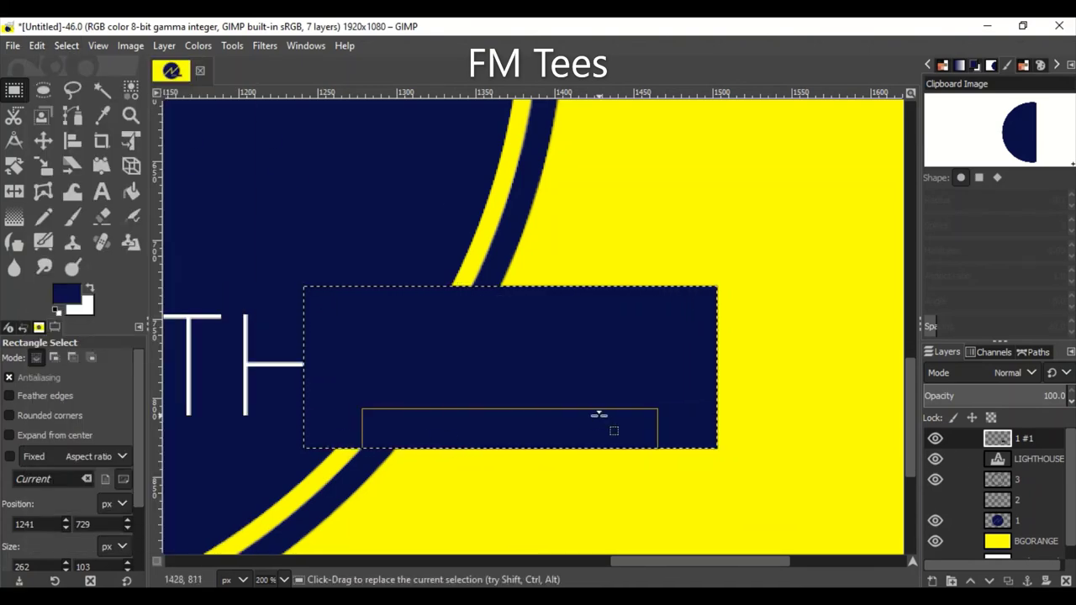
Load the navy box's alpha as a selection and make it slightly smaller.
{"action": "left_click", "coordinate": [598, 414]}
{"action": "right_click", "coordinate": [1021, 438]}
{"action": "left_click", "coordinate": [1005, 522]}
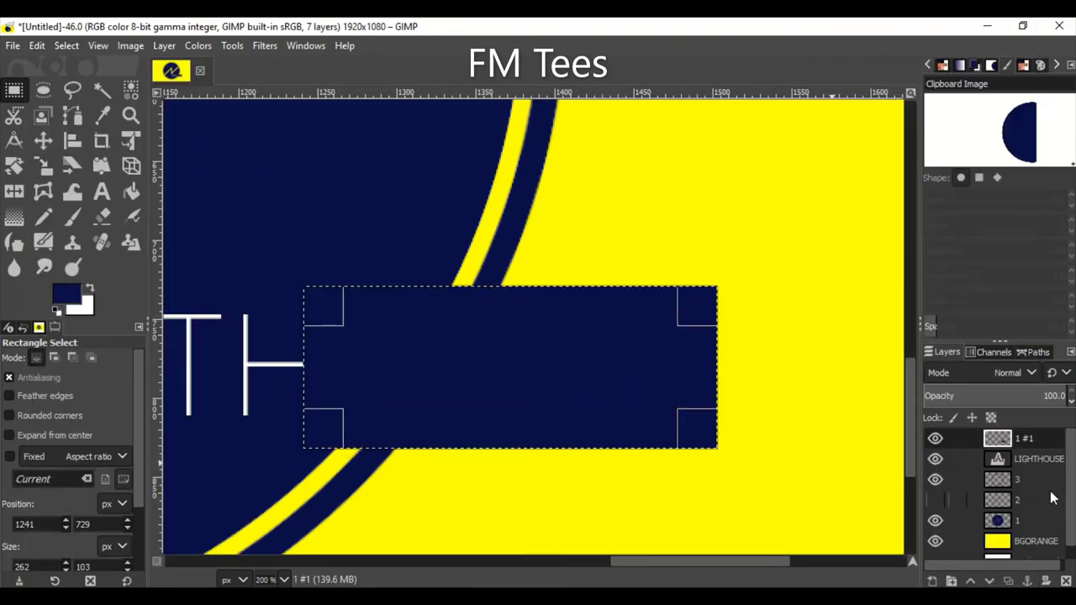
{"action": "key", "text": "shift+s"}
{"action": "left_click", "coordinate": [649, 435]}
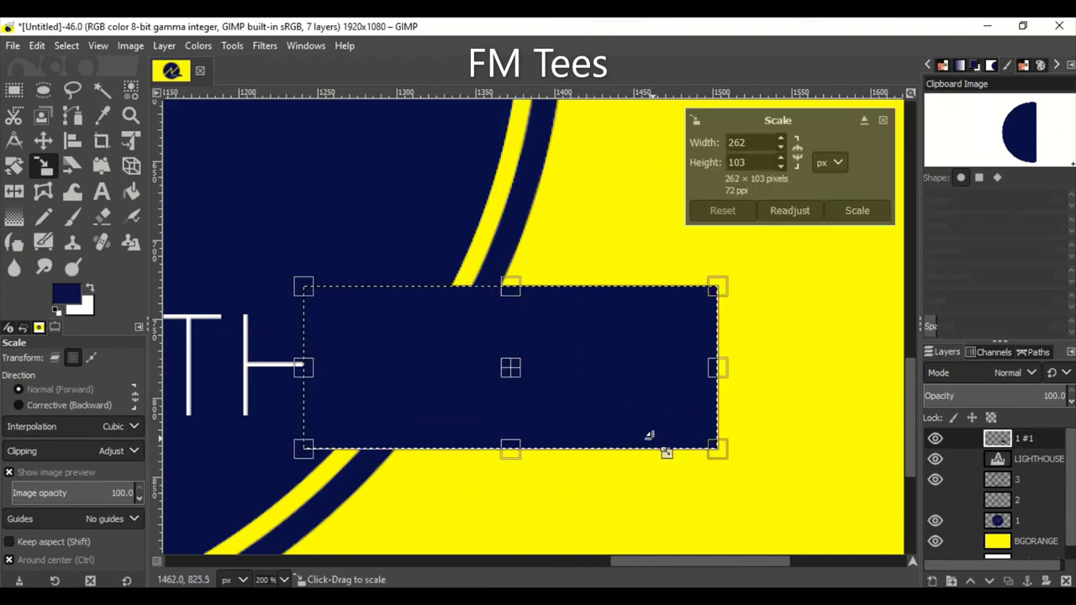
{"action": "key", "text": "ctrl"}
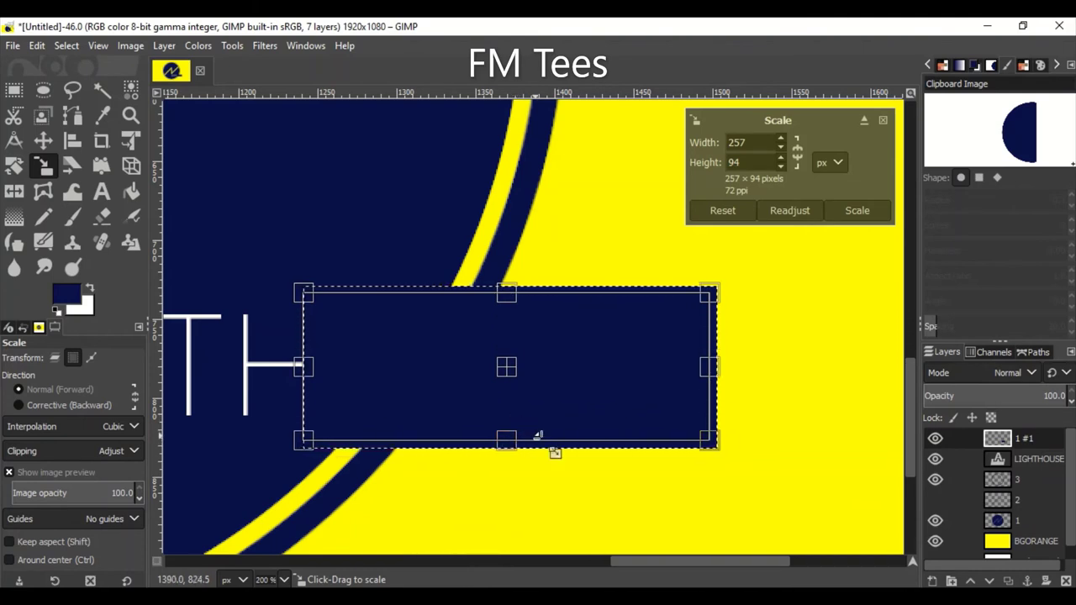
{"action": "key", "text": "Return"}
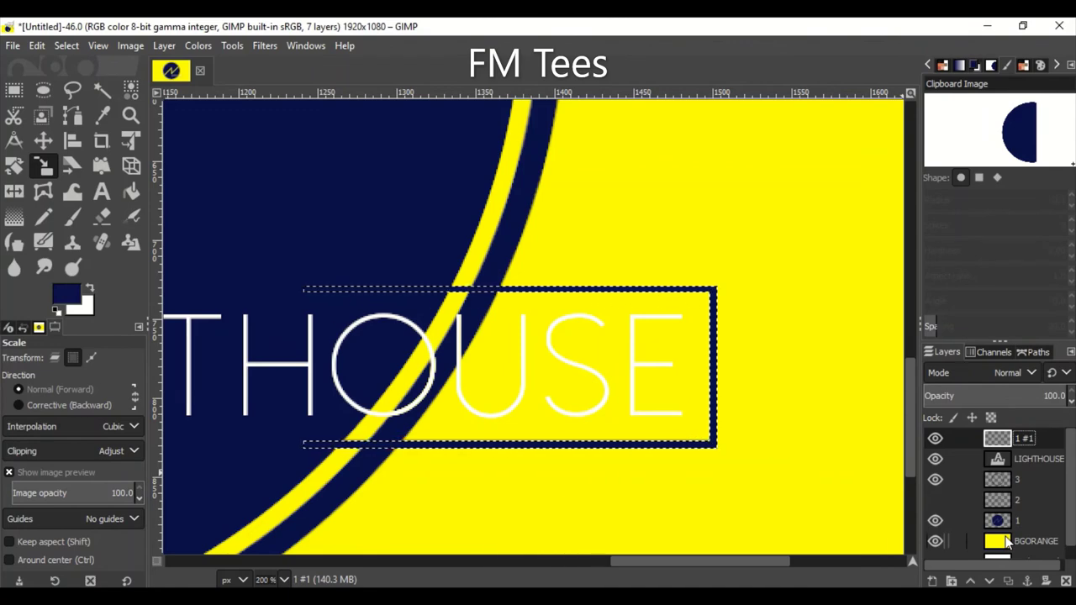
Grow the selection around the HOUSE text and make layer 3 the active layer.
{"action": "scroll", "coordinate": [509, 518], "scroll_direction": "down", "scroll_amount": 1}
{"action": "scroll", "coordinate": [588, 505], "scroll_direction": "down", "scroll_amount": 1}
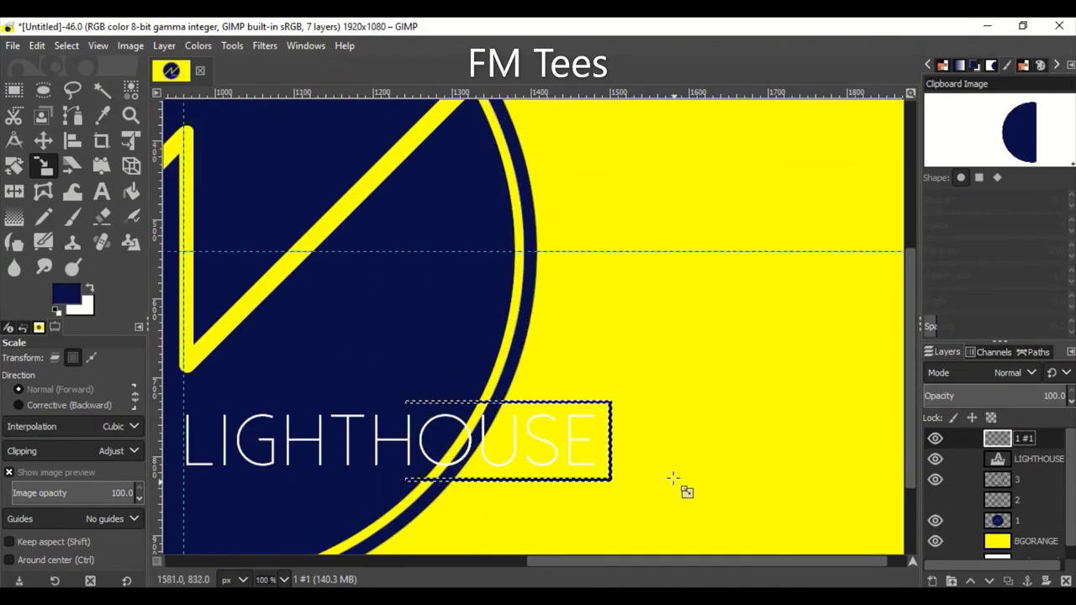
{"action": "left_click", "coordinate": [66, 46]}
{"action": "left_click", "coordinate": [143, 260]}
{"action": "key", "text": "Return"}
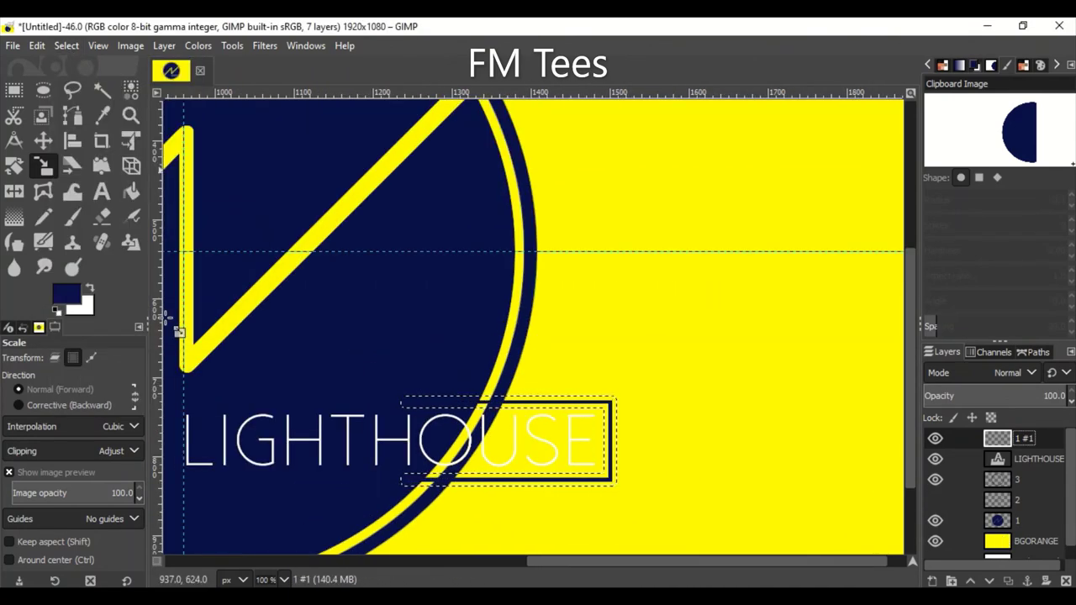
{"action": "left_click", "coordinate": [1050, 479]}
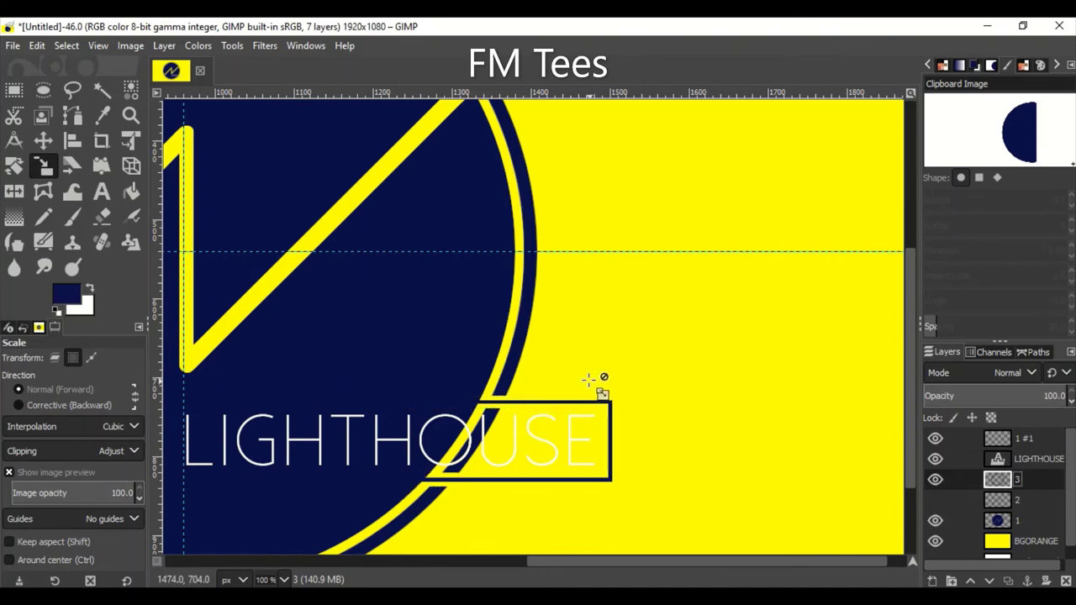
{"action": "scroll", "coordinate": [588, 380], "scroll_direction": "down", "scroll_amount": 1}
{"action": "scroll", "coordinate": [432, 473], "scroll_direction": "left", "scroll_amount": 2}
{"action": "scroll", "coordinate": [384, 538], "scroll_direction": "left", "scroll_amount": 1}
{"action": "scroll", "coordinate": [382, 534], "scroll_direction": "left", "scroll_amount": 1}
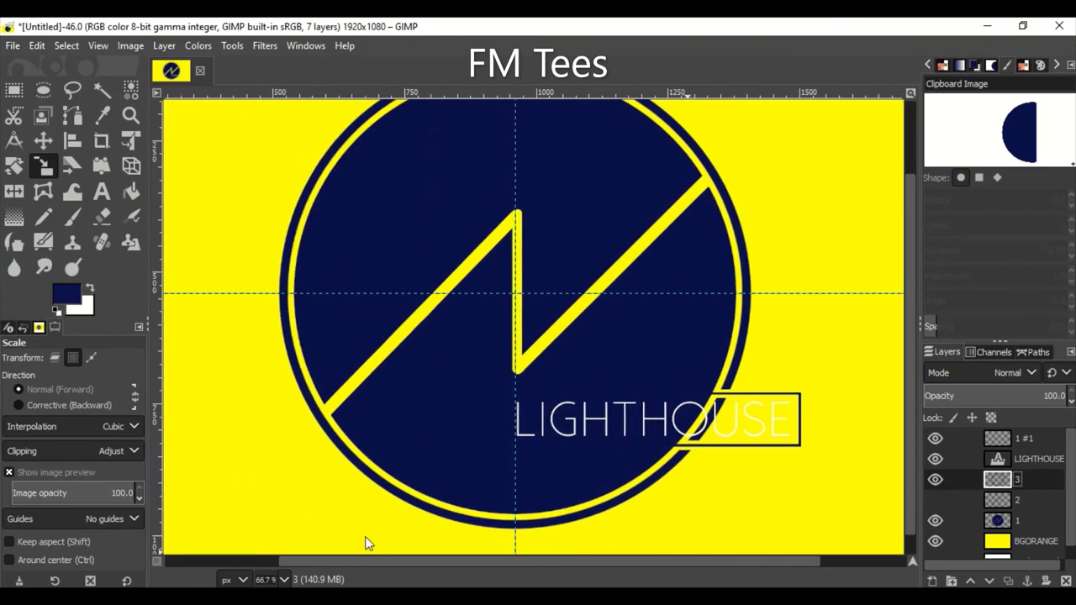
{"action": "scroll", "coordinate": [365, 537], "scroll_direction": "right", "scroll_amount": 1}
{"action": "scroll", "coordinate": [653, 528], "scroll_direction": "up", "scroll_amount": 2}
{"action": "scroll", "coordinate": [677, 554], "scroll_direction": "right", "scroll_amount": 2}
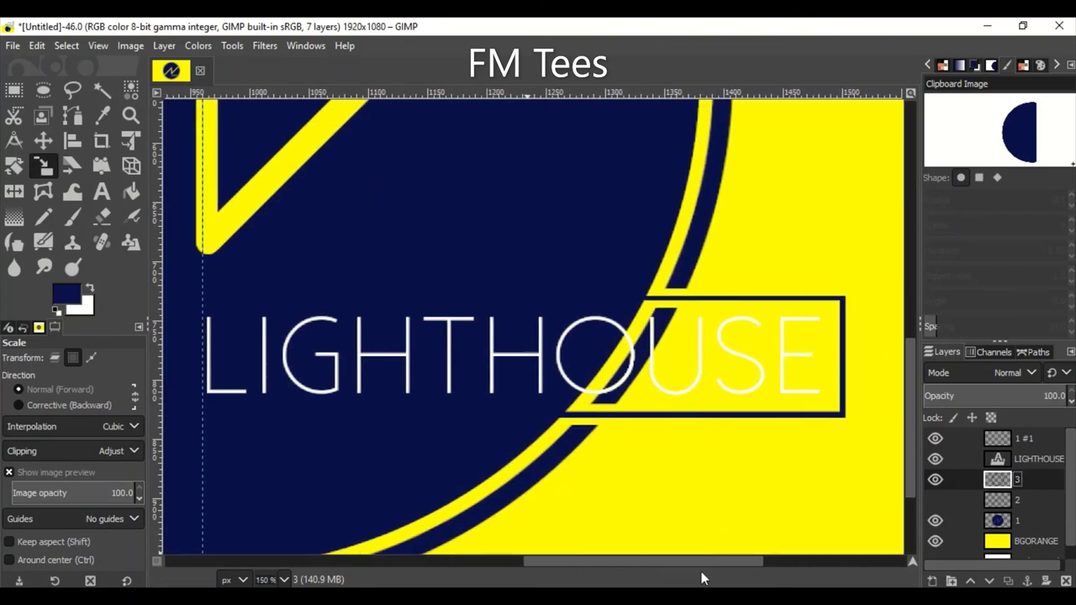
Try a rectangular selection over the OUS letters, then drop it.
{"action": "left_click", "coordinate": [13, 90]}
{"action": "left_click_drag", "start_coordinate": [611, 283], "coordinate": [753, 447]}
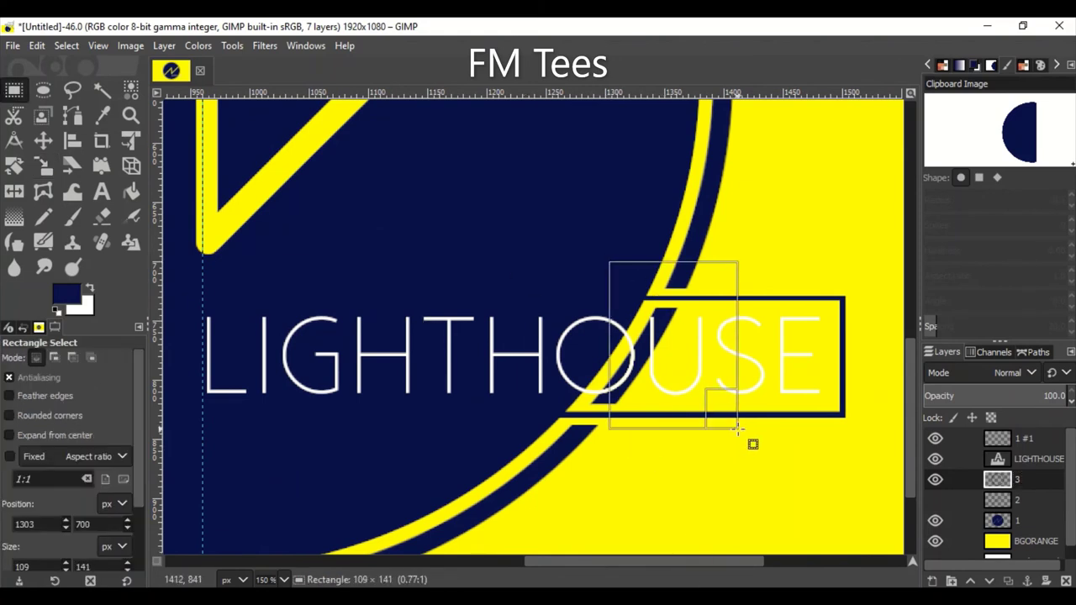
{"action": "mouse_move", "coordinate": [544, 247]}
{"action": "left_mouse_down"}
{"action": "mouse_move", "coordinate": [624, 264]}
{"action": "mouse_move", "coordinate": [745, 474]}
{"action": "left_mouse_up"}
{"action": "left_click_drag", "start_coordinate": [721, 277], "coordinate": [732, 329]}
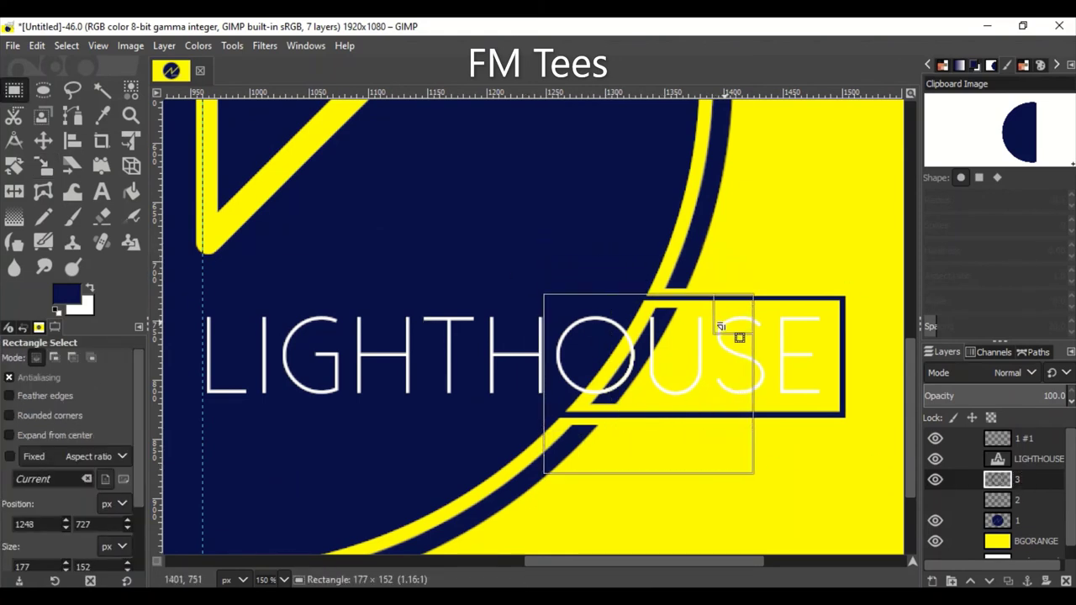
{"action": "left_click_drag", "start_coordinate": [732, 446], "coordinate": [732, 396]}
{"action": "key", "text": "ctrl+shift+a"}
Draw an elliptical selection in Add mode circling the letter O of HOUSE.
{"action": "scroll", "coordinate": [417, 355], "scroll_direction": "down", "scroll_amount": 2}
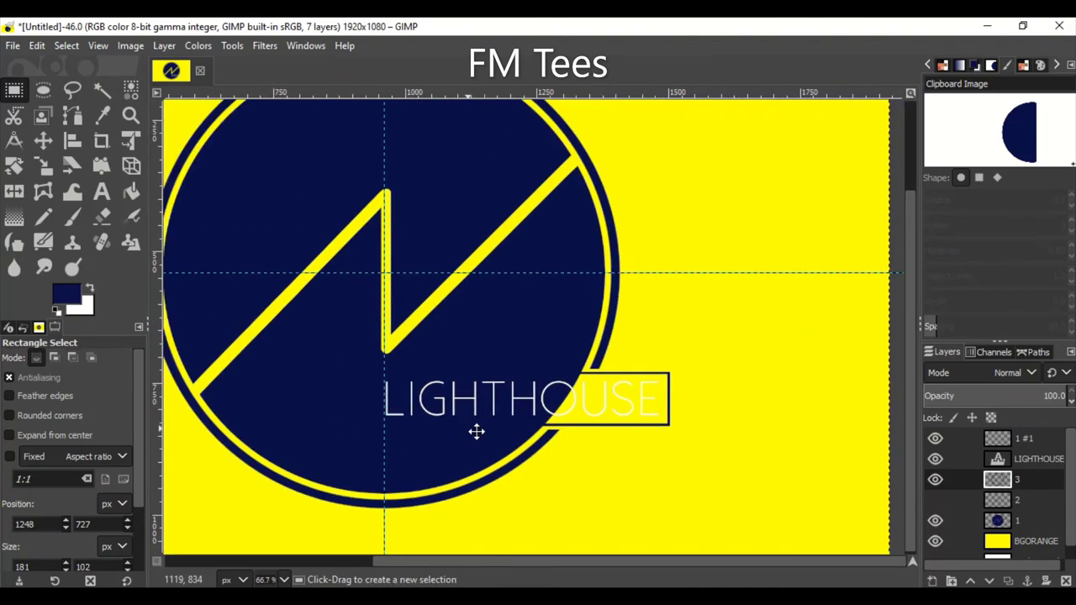
{"action": "scroll", "coordinate": [479, 432], "scroll_direction": "down", "scroll_amount": 1}
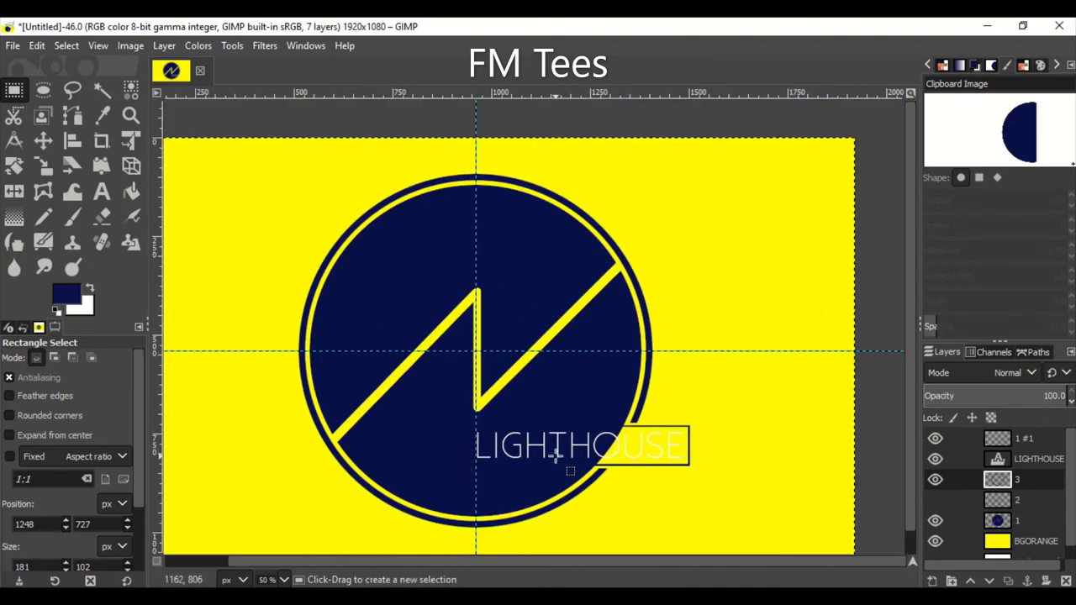
{"action": "scroll", "coordinate": [639, 454], "scroll_direction": "up", "scroll_amount": 1}
{"action": "scroll", "coordinate": [605, 451], "scroll_direction": "up", "scroll_amount": 2}
{"action": "scroll", "coordinate": [579, 450], "scroll_direction": "up", "scroll_amount": 3}
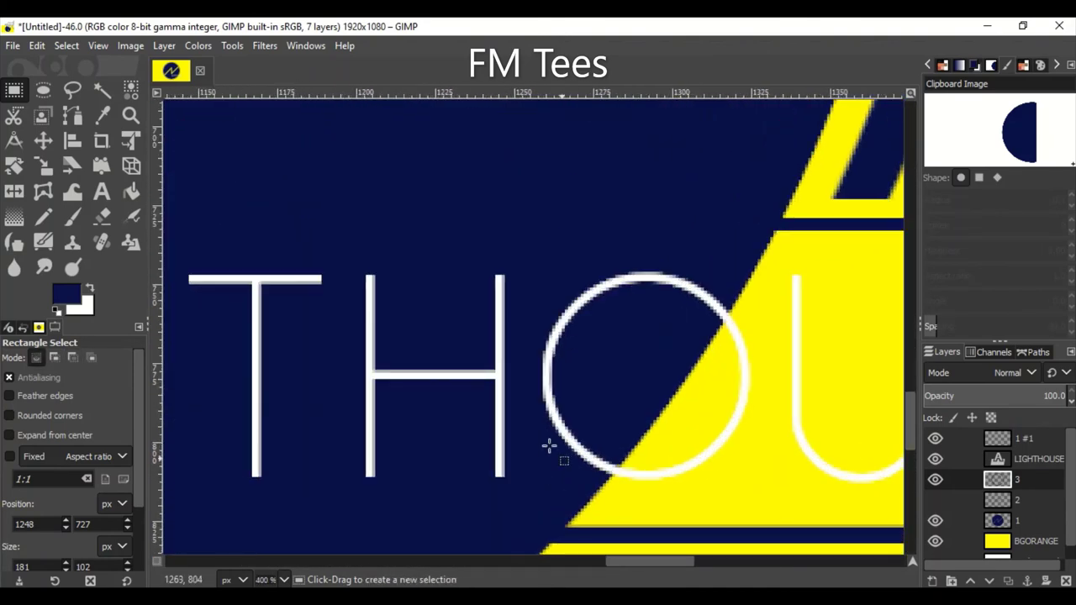
{"action": "key", "text": "e"}
{"action": "left_click_drag", "start_coordinate": [643, 378], "coordinate": [733, 494]}
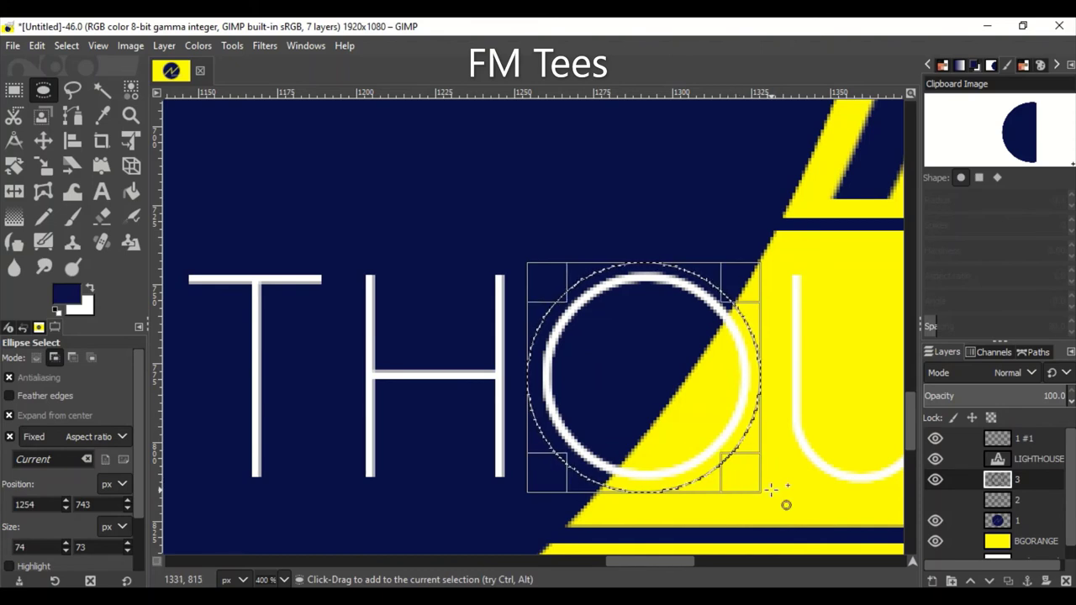
On layer 1, clear the O area and reselect a slightly wider circle over the O.
{"action": "left_click", "coordinate": [1043, 521]}
{"action": "key", "text": "Delete"}
{"action": "scroll", "coordinate": [473, 492], "scroll_direction": "down", "scroll_amount": 5}
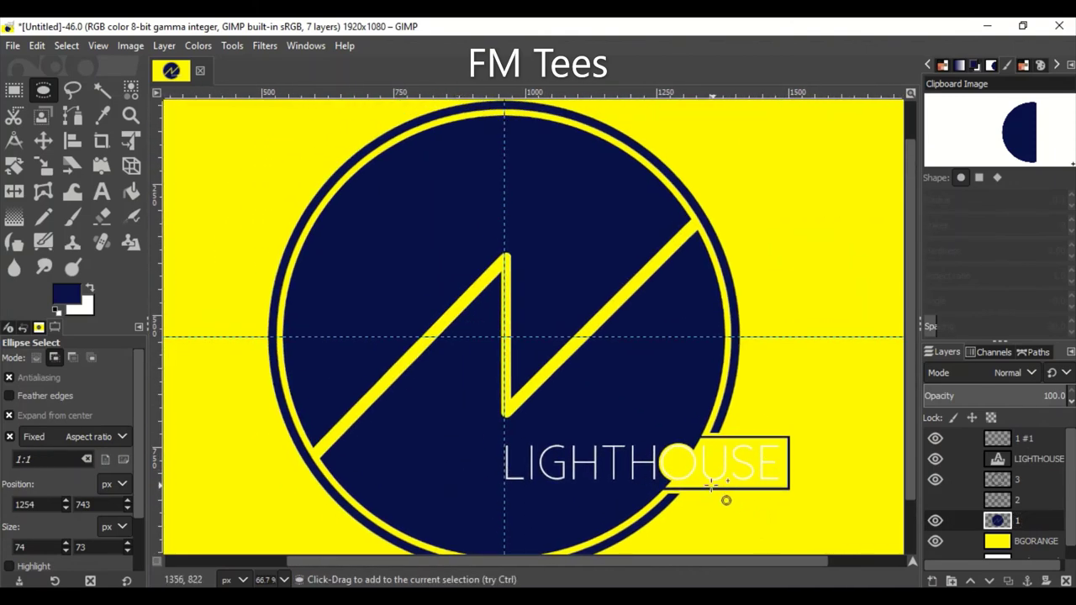
{"action": "scroll", "coordinate": [712, 485], "scroll_direction": "up", "scroll_amount": 5}
{"action": "left_click_drag", "start_coordinate": [632, 355], "coordinate": [713, 455]}
{"action": "scroll", "coordinate": [143, 507], "scroll_direction": "down", "scroll_amount": 3}
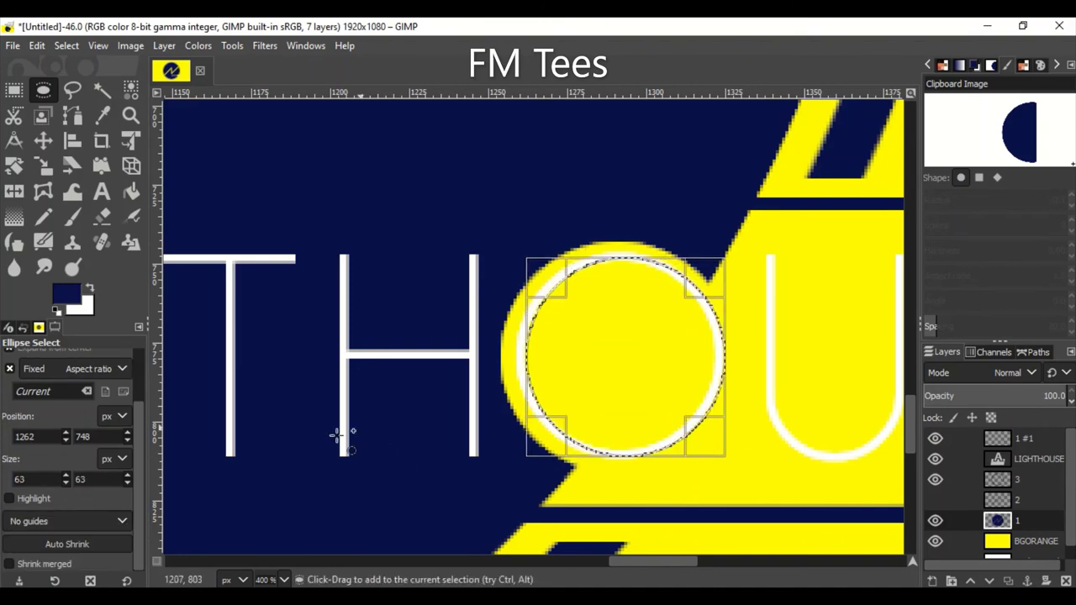
{"action": "scroll", "coordinate": [139, 443], "scroll_direction": "up", "scroll_amount": 3}
{"action": "mouse_move", "coordinate": [540, 384]}
{"action": "left_mouse_down"}
{"action": "mouse_move", "coordinate": [524, 384]}
{"action": "mouse_move", "coordinate": [541, 367]}
{"action": "left_mouse_up"}
Fill the circular selection with white as a trial, then undo the fill.
{"action": "left_click", "coordinate": [36, 46]}
{"action": "left_click", "coordinate": [132, 352]}
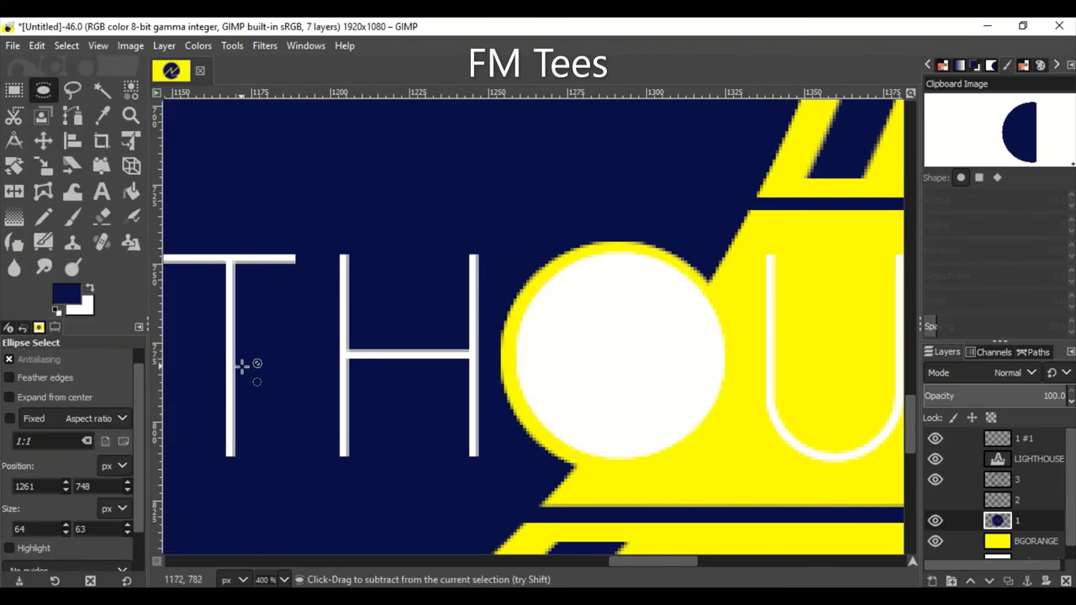
{"action": "scroll", "coordinate": [355, 461], "scroll_direction": "down", "scroll_amount": 5}
{"action": "scroll", "coordinate": [356, 461], "scroll_direction": "down", "scroll_amount": 1}
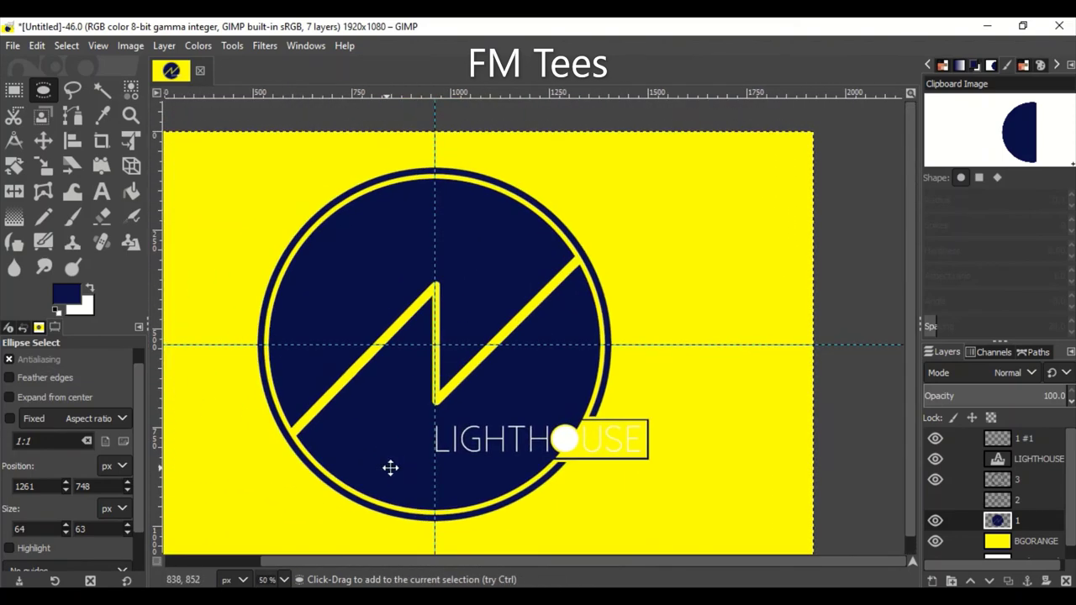
{"action": "left_click_drag", "start_coordinate": [390, 468], "coordinate": [454, 463]}
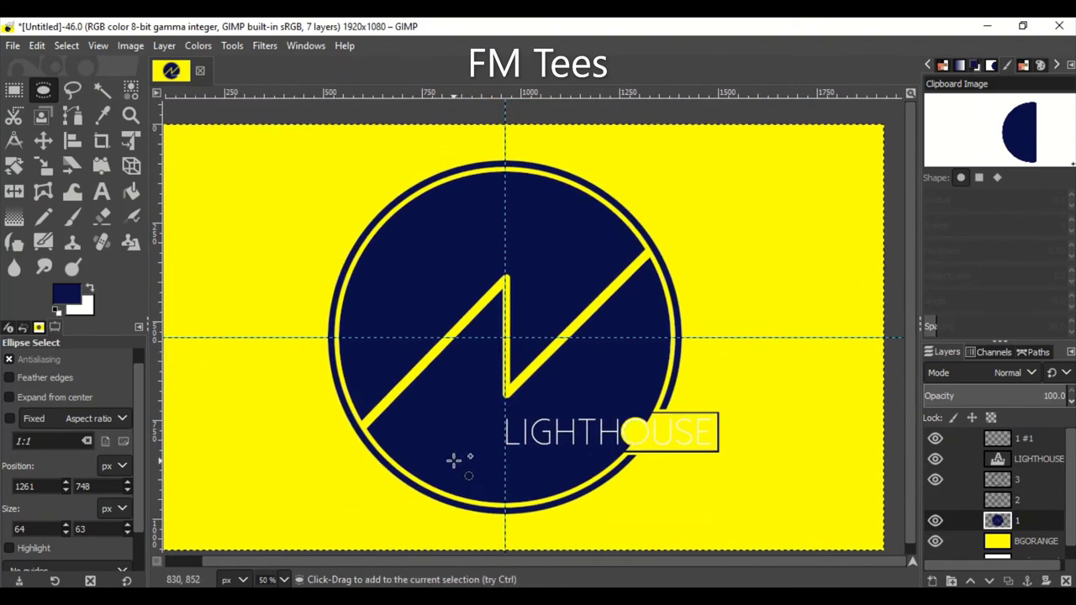
{"action": "scroll", "coordinate": [672, 423], "scroll_direction": "up", "scroll_amount": 4}
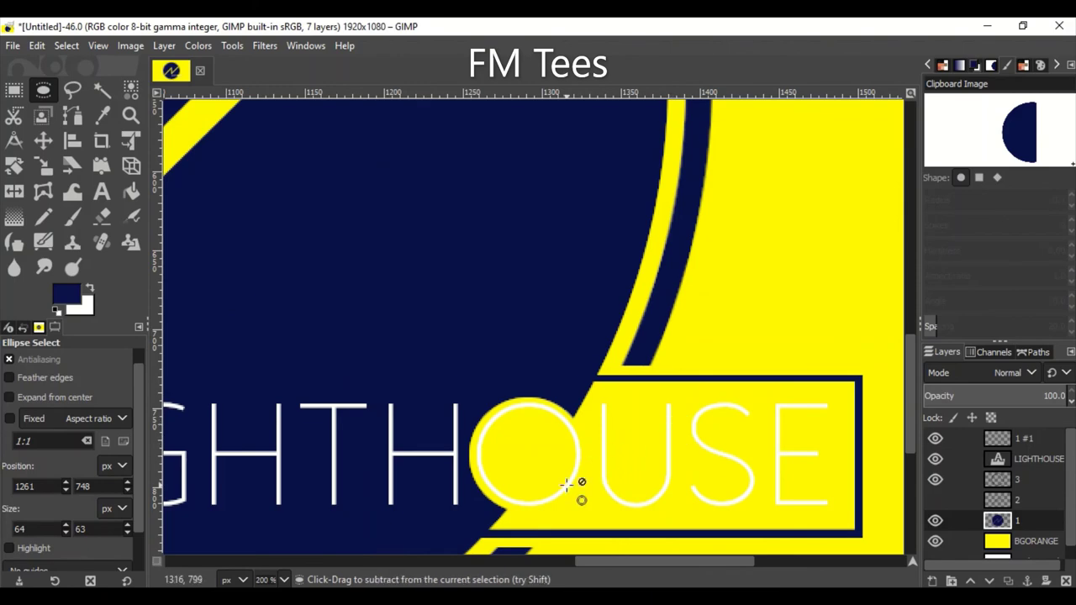
{"action": "key", "text": "ctrl+z"}
{"action": "scroll", "coordinate": [572, 496], "scroll_direction": "up", "scroll_amount": 1}
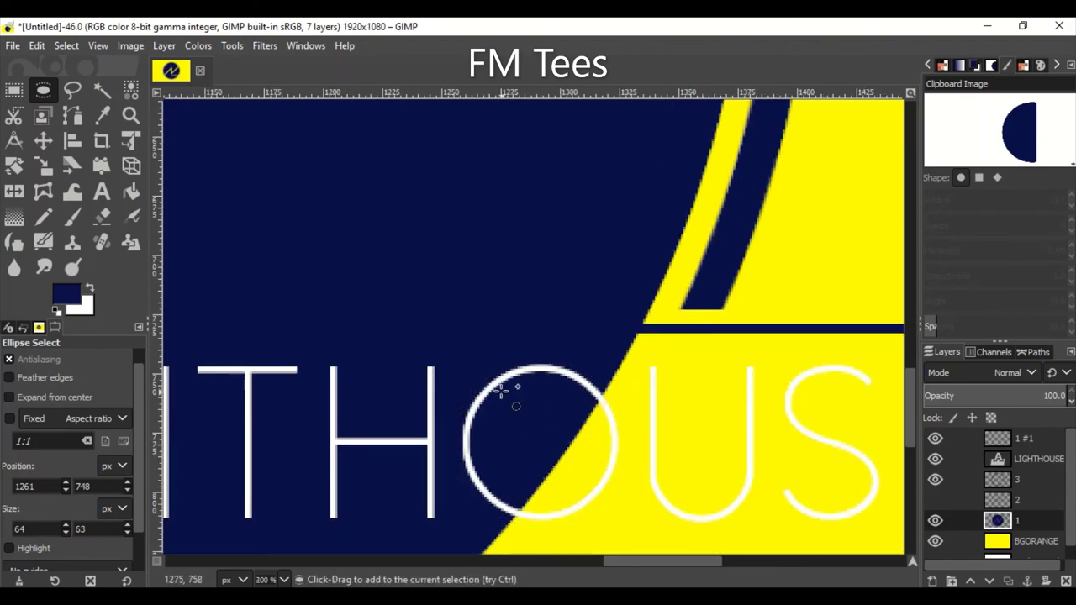
Redraw the circle selection so it fits the O at exactly 62×62 px.
{"action": "left_click_drag", "start_coordinate": [492, 383], "coordinate": [616, 509]}
{"action": "scroll", "coordinate": [529, 356], "scroll_direction": "up", "scroll_amount": 2}
{"action": "left_click_drag", "start_coordinate": [467, 285], "coordinate": [435, 290]}
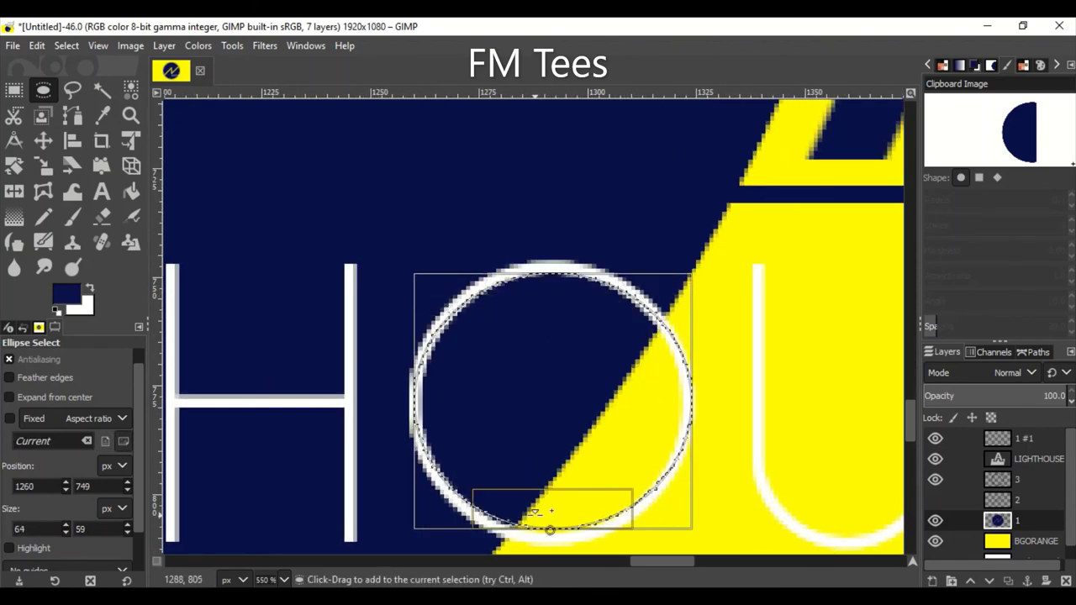
{"action": "left_click_drag", "start_coordinate": [549, 526], "coordinate": [536, 527]}
{"action": "left_click_drag", "start_coordinate": [685, 535], "coordinate": [693, 542]}
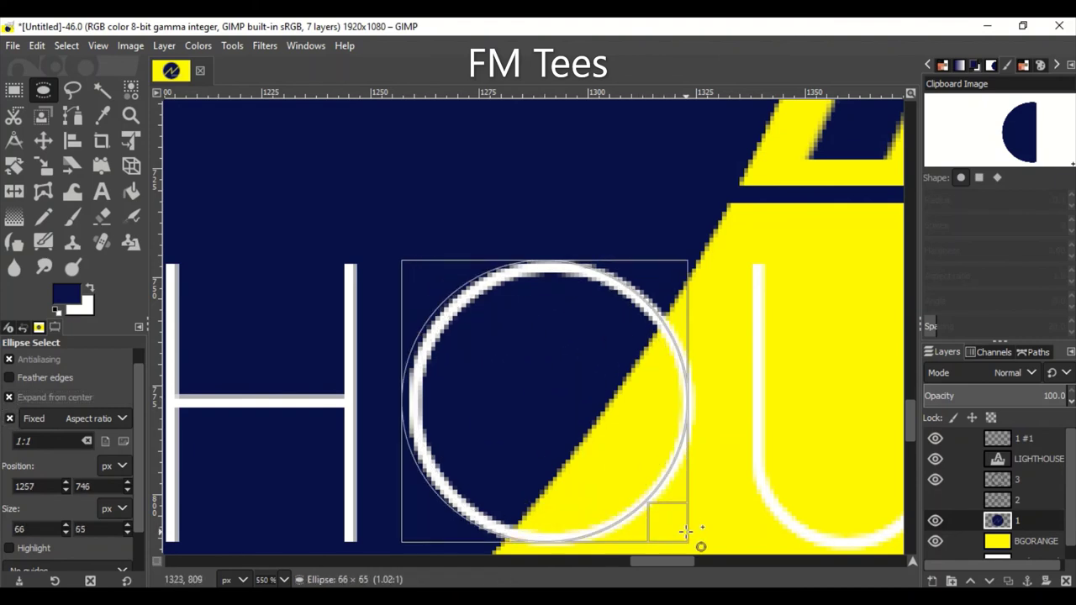
{"action": "mouse_move", "coordinate": [438, 446]}
{"action": "left_mouse_down"}
{"action": "mouse_move", "coordinate": [446, 421]}
{"action": "mouse_move", "coordinate": [432, 428]}
{"action": "left_mouse_up"}
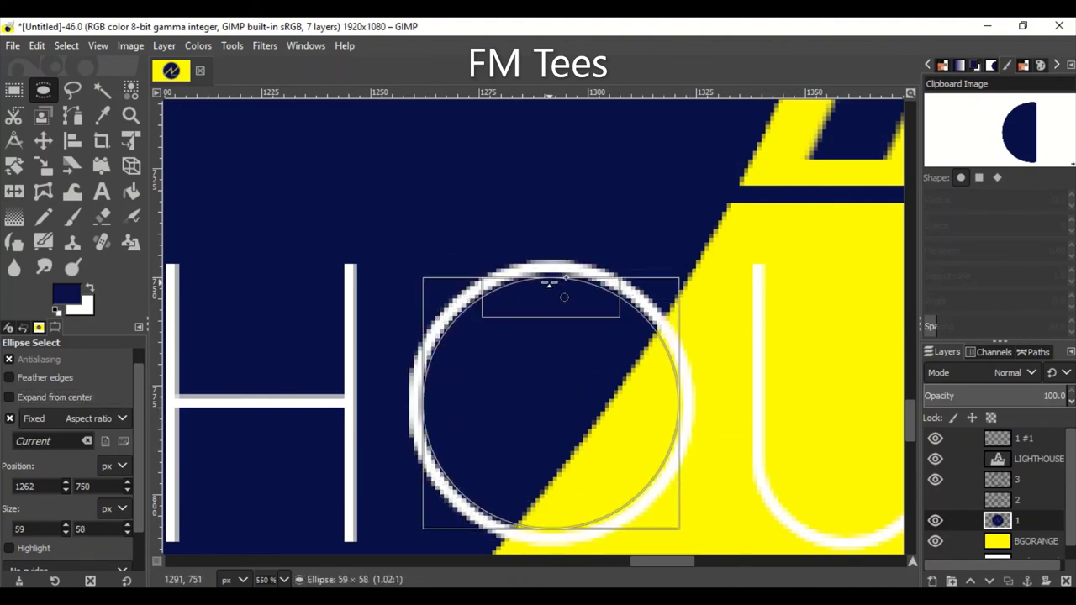
{"action": "left_click_drag", "start_coordinate": [547, 283], "coordinate": [549, 286]}
{"action": "left_click_drag", "start_coordinate": [549, 511], "coordinate": [552, 513]}
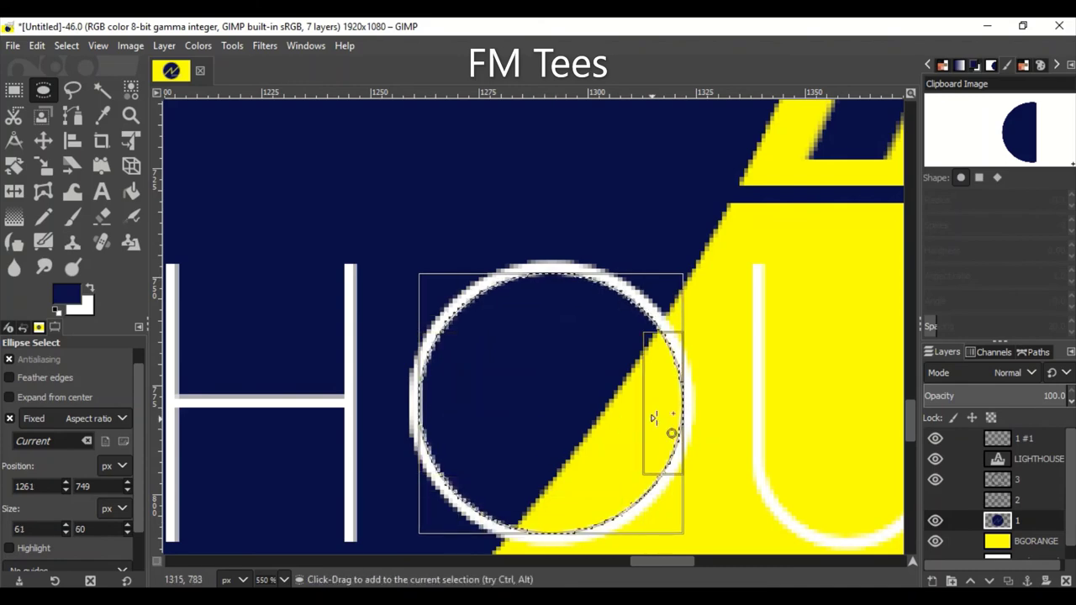
{"action": "left_click_drag", "start_coordinate": [653, 415], "coordinate": [662, 417]}
{"action": "left_click", "coordinate": [67, 45]}
Grow the circle selection, then shrink it twice by 2 px.
{"action": "left_click", "coordinate": [162, 257]}
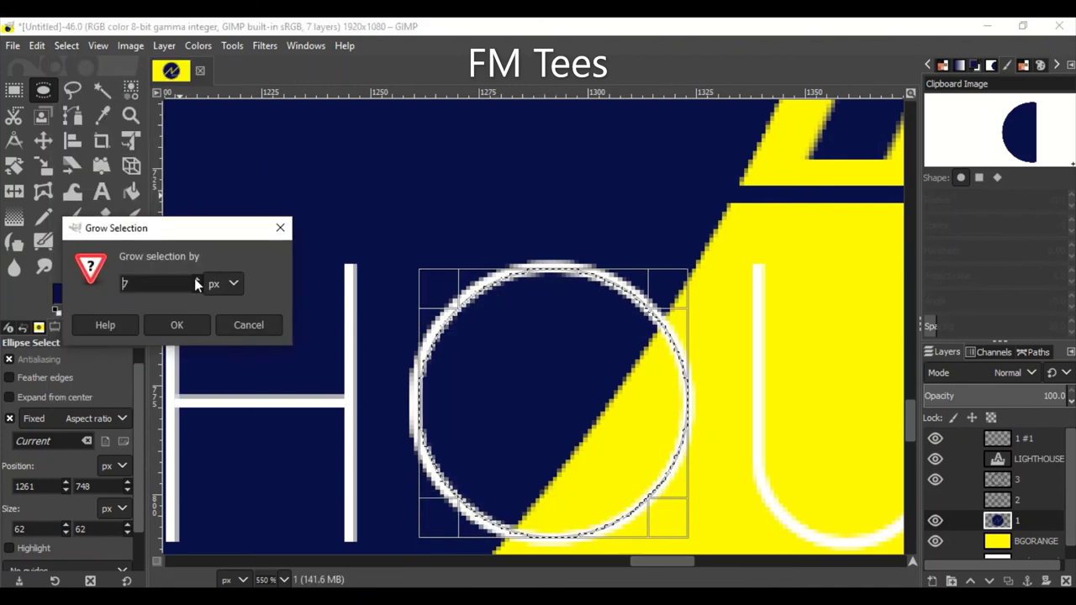
{"action": "left_click", "coordinate": [189, 327]}
{"action": "key", "text": "2"}
{"action": "left_click", "coordinate": [67, 45]}
{"action": "left_click", "coordinate": [117, 262]}
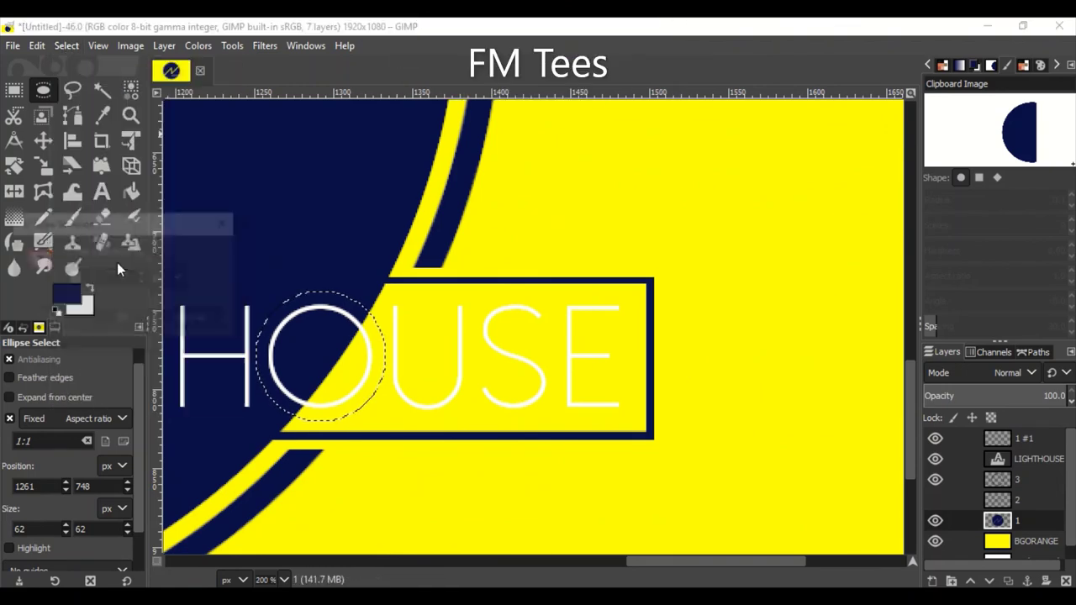
{"action": "left_click", "coordinate": [142, 321]}
{"action": "left_click", "coordinate": [73, 48]}
{"action": "left_click", "coordinate": [118, 243]}
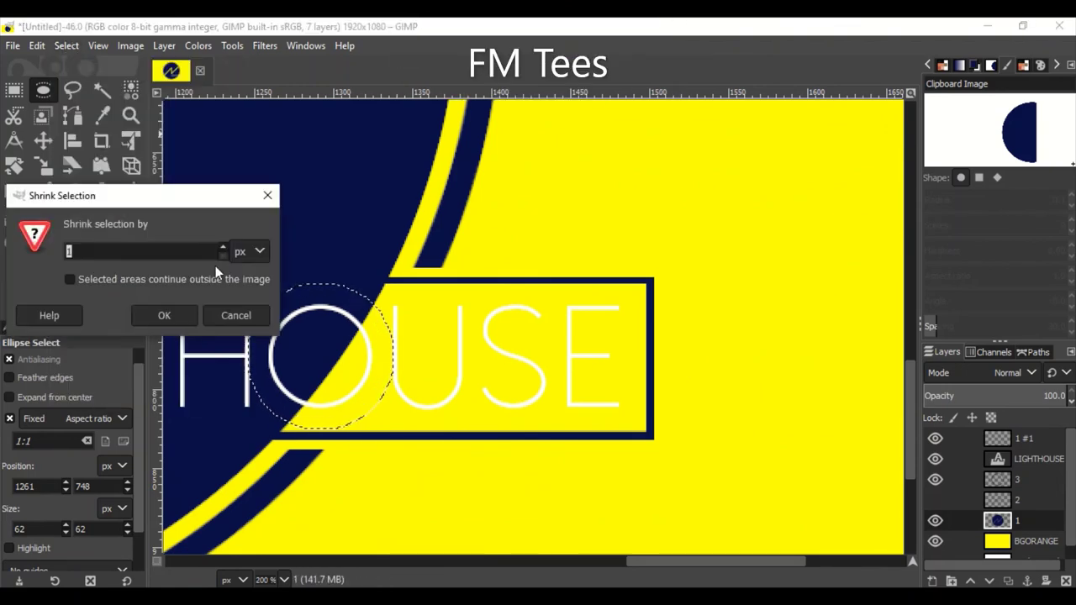
{"action": "left_click", "coordinate": [167, 313]}
{"action": "left_click", "coordinate": [67, 45]}
{"action": "left_click", "coordinate": [110, 244]}
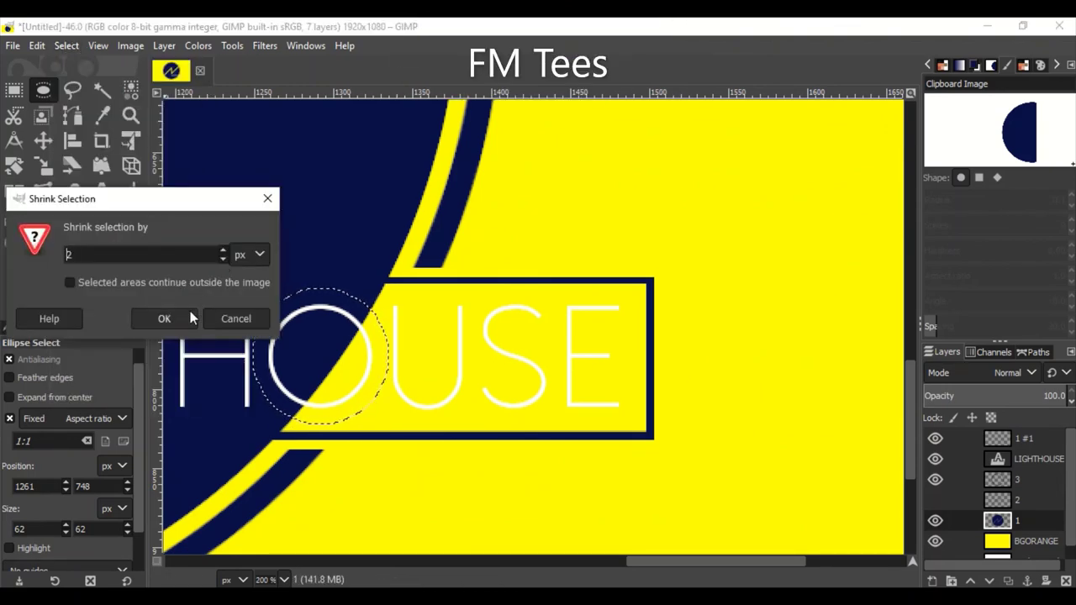
{"action": "left_click", "coordinate": [164, 315]}
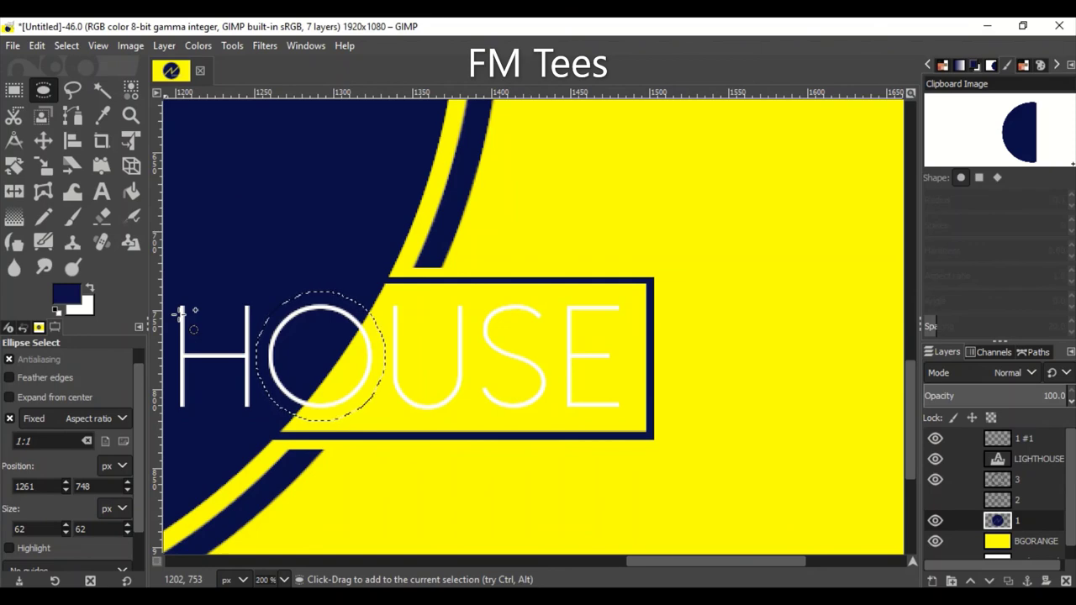
Grow, shrink and grow the selection again, then delete the circle from the navy layer.
{"action": "left_click", "coordinate": [67, 46]}
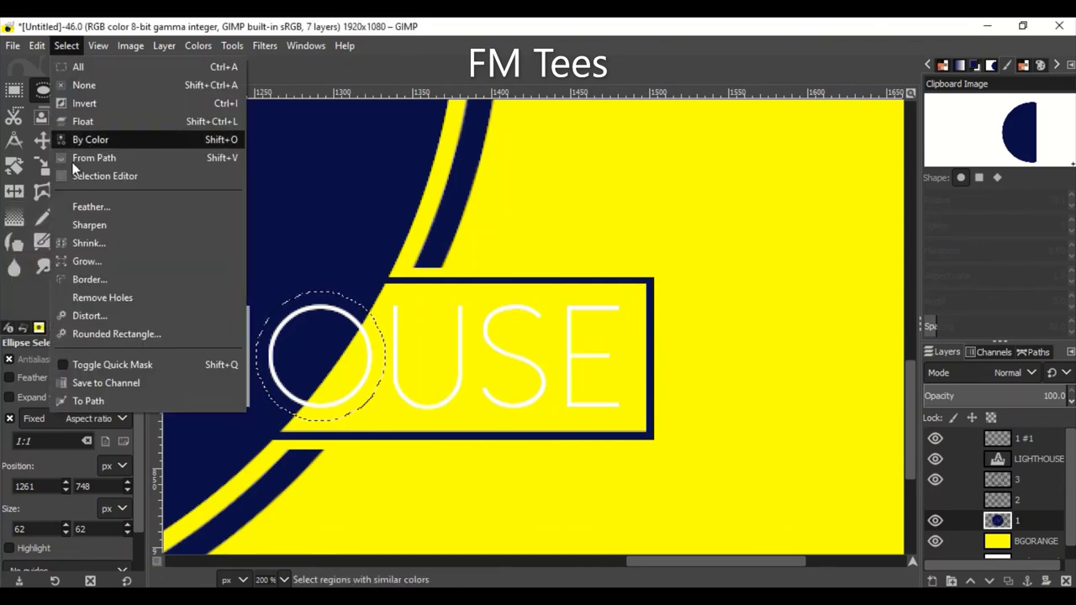
{"action": "left_click", "coordinate": [110, 262]}
{"action": "left_click", "coordinate": [126, 313]}
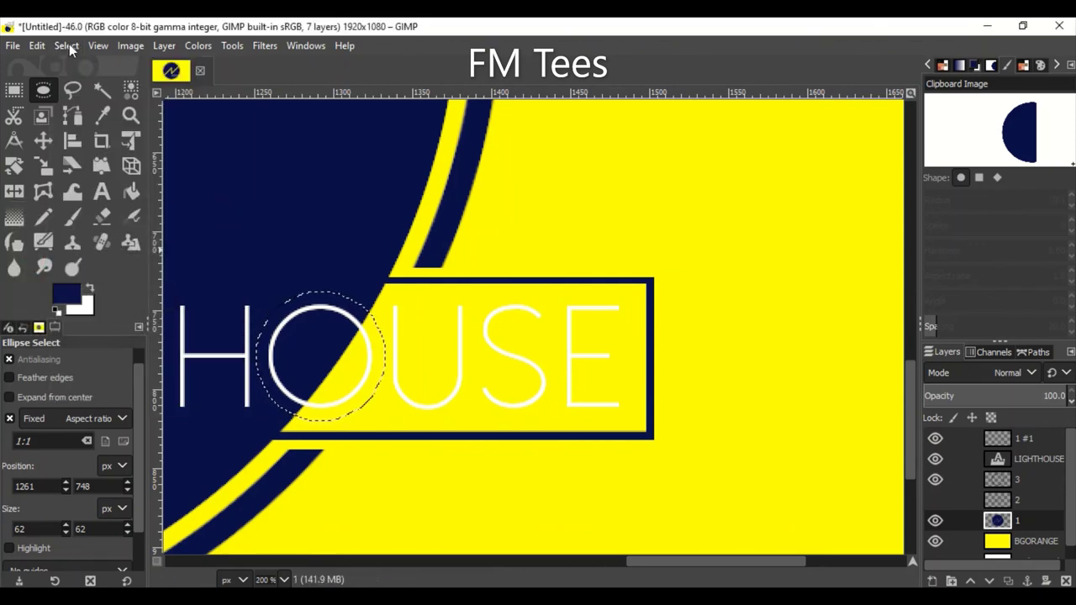
{"action": "left_click", "coordinate": [67, 46]}
{"action": "left_click", "coordinate": [110, 244]}
{"action": "left_click", "coordinate": [164, 315]}
{"action": "left_click", "coordinate": [66, 45]}
{"action": "left_click", "coordinate": [110, 261]}
{"action": "left_click", "coordinate": [158, 318]}
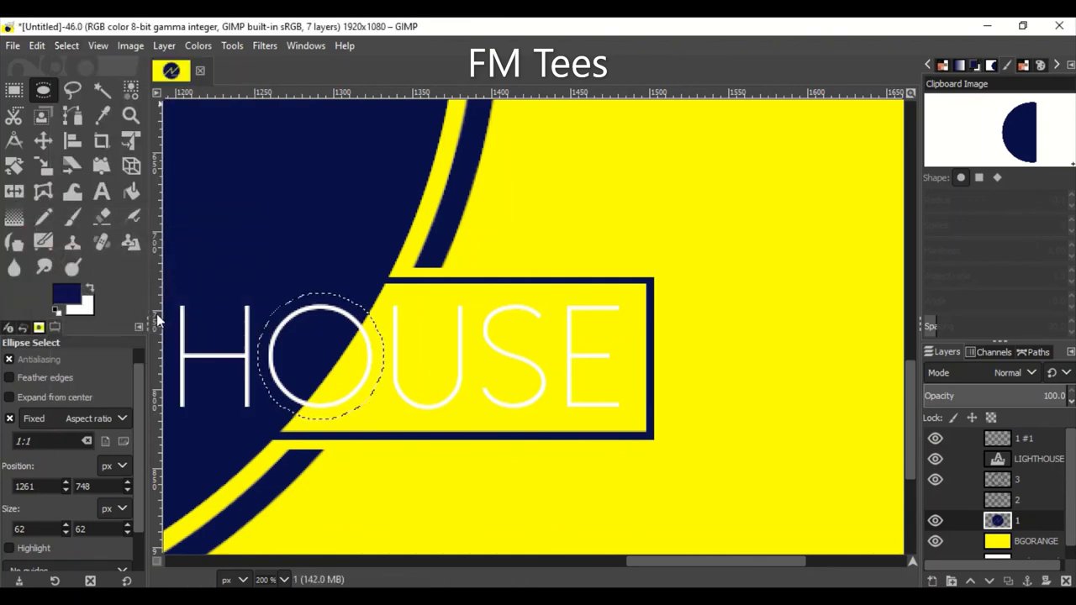
{"action": "key", "text": "Delete"}
{"action": "key", "text": "minus"}
{"action": "key", "text": "minus"}
{"action": "scroll", "coordinate": [418, 499], "scroll_direction": "left", "scroll_amount": 5}
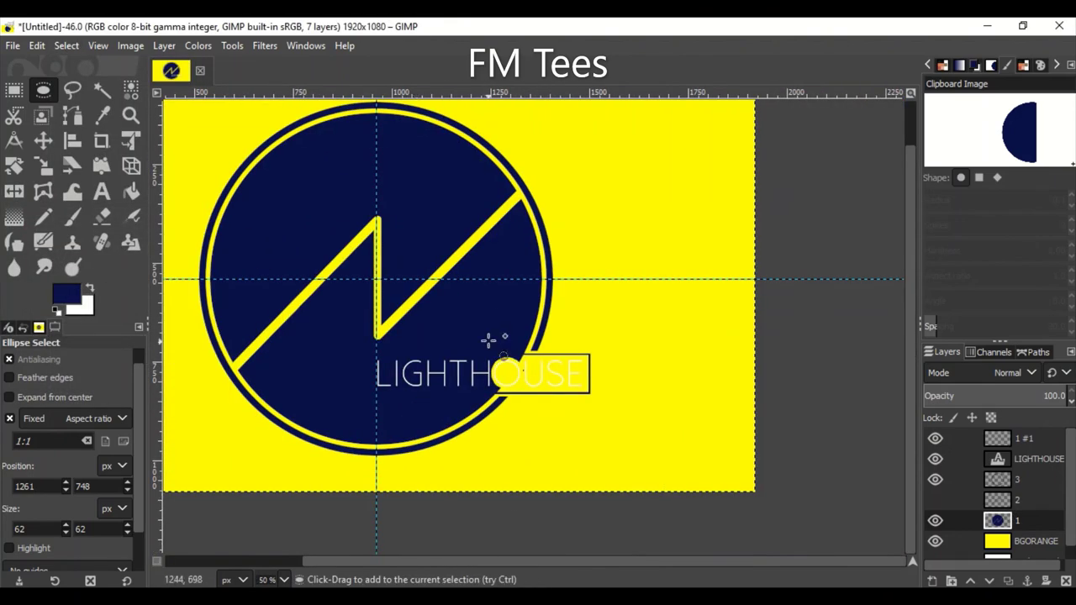
Undo the delete and convert the circle selection to path 'Selection #1' and back.
{"action": "key", "text": "plus"}
{"action": "key", "text": "plus"}
{"action": "key", "text": "ctrl+z"}
{"action": "left_click", "coordinate": [1038, 352]}
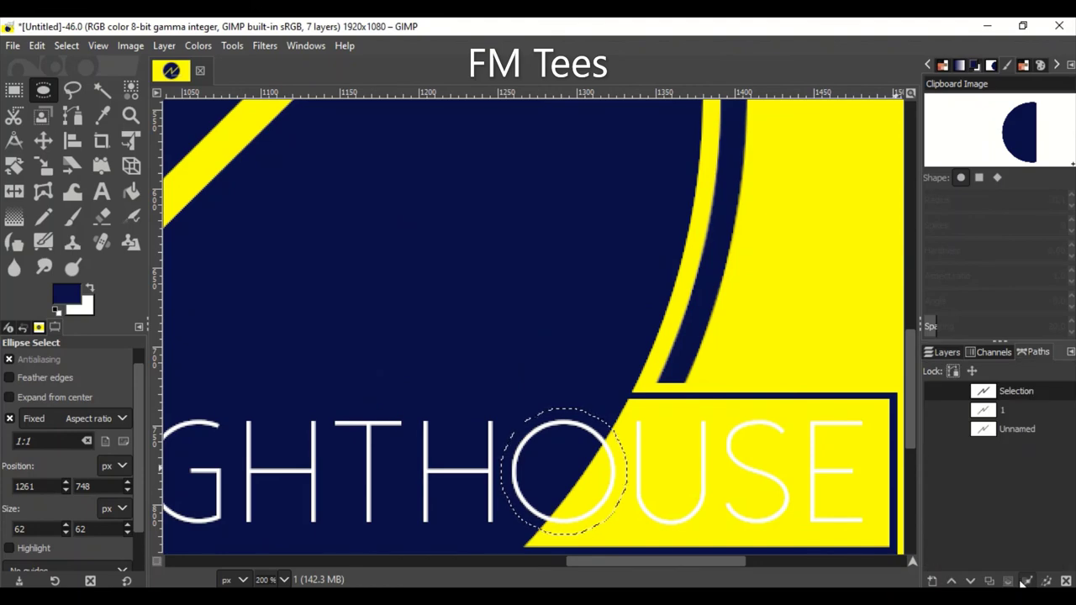
{"action": "left_click", "coordinate": [1025, 579]}
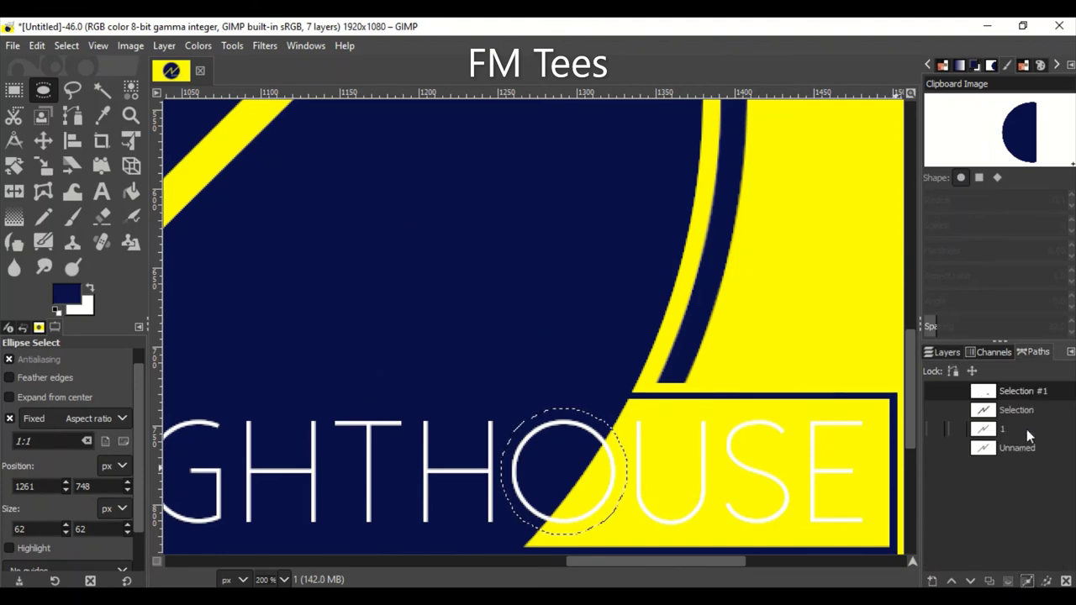
{"action": "left_click", "coordinate": [1008, 580]}
{"action": "left_click", "coordinate": [945, 353]}
Clear the circle from the navy layer so yellow shows behind the O, then make layer 3 active.
{"action": "key", "text": "Delete"}
{"action": "key", "text": "minus"}
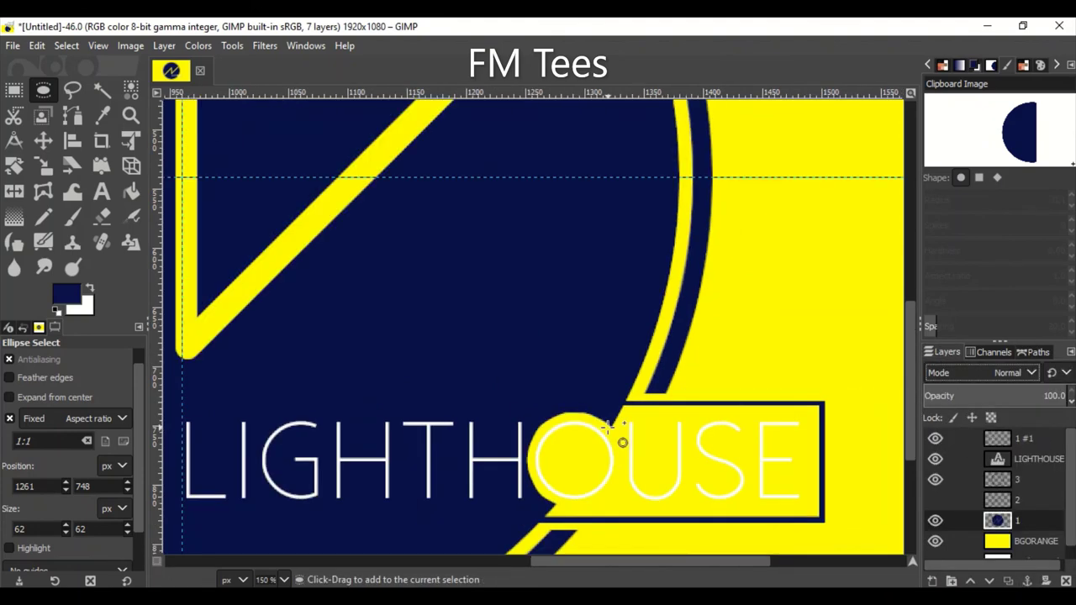
{"action": "key", "text": "minus"}
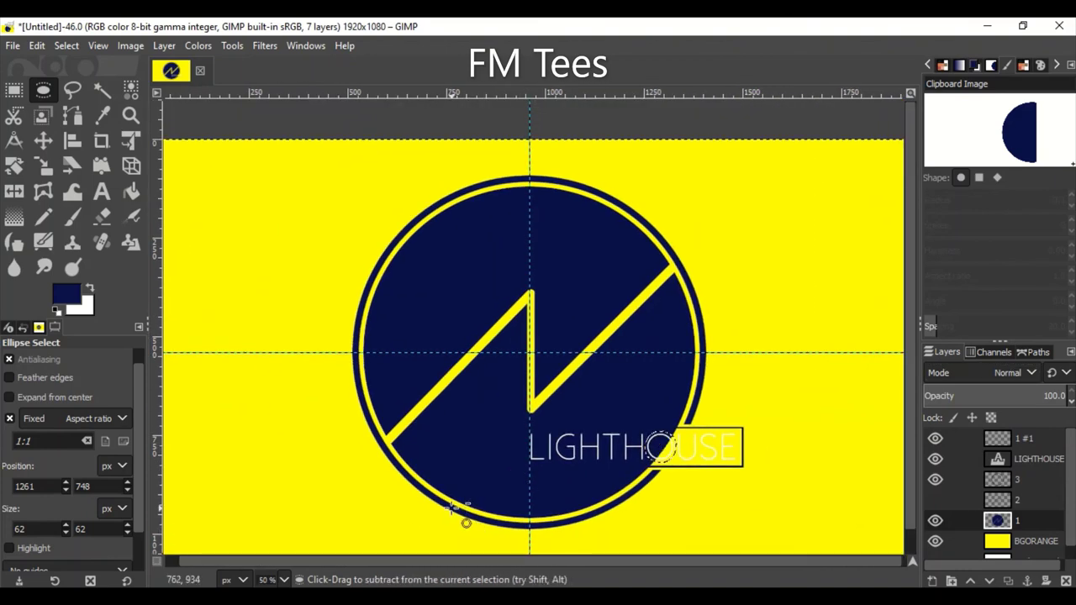
{"action": "key", "text": "plus"}
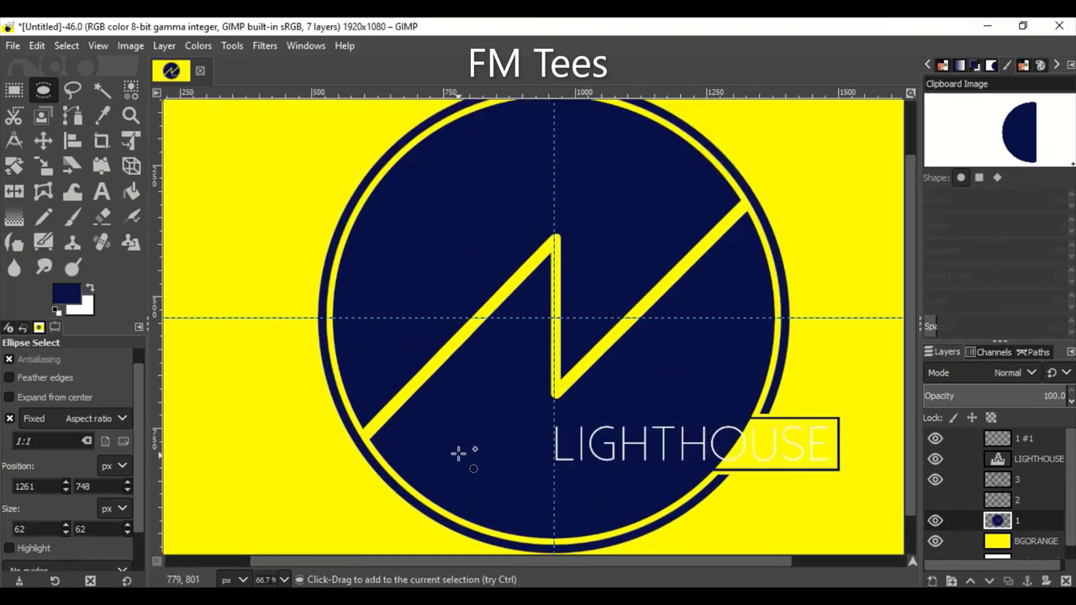
{"action": "key", "text": "minus"}
{"action": "left_click", "coordinate": [997, 479]}
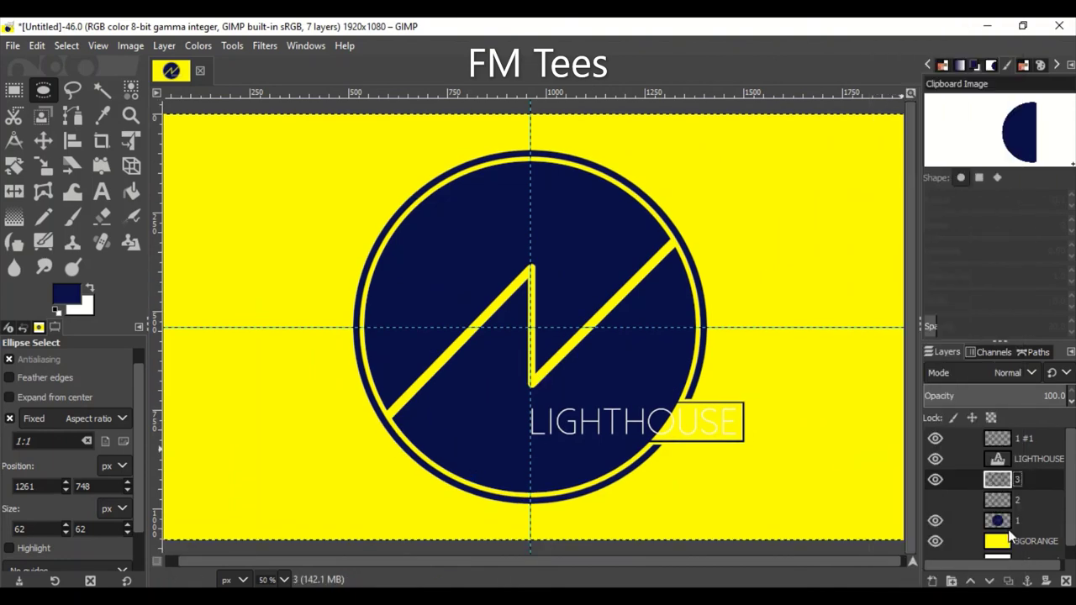
{"action": "left_click", "coordinate": [1009, 532], "text": "alt"}
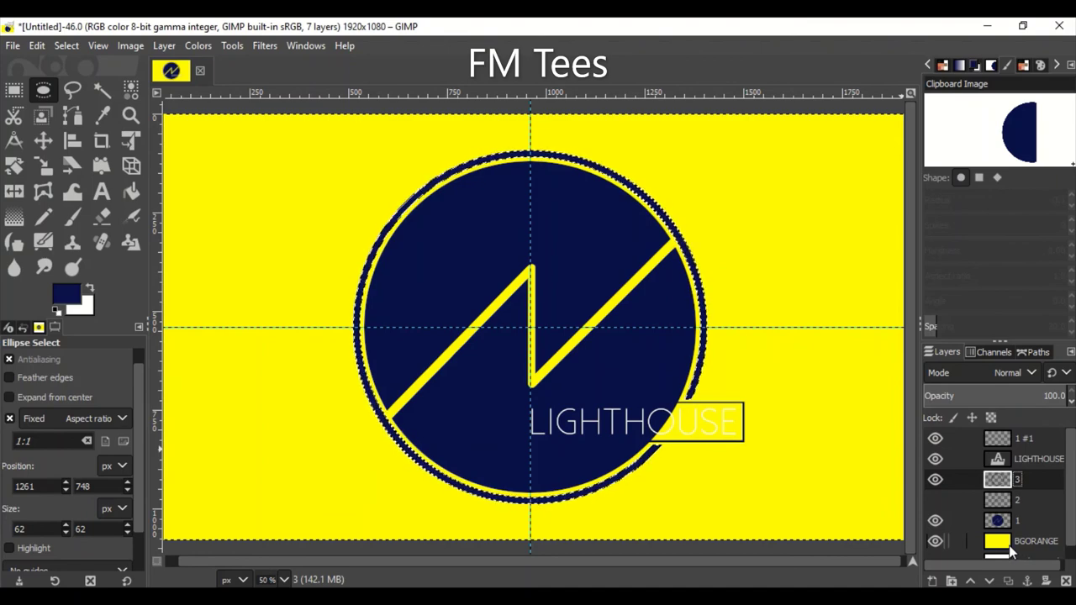
{"action": "left_click", "coordinate": [808, 496]}
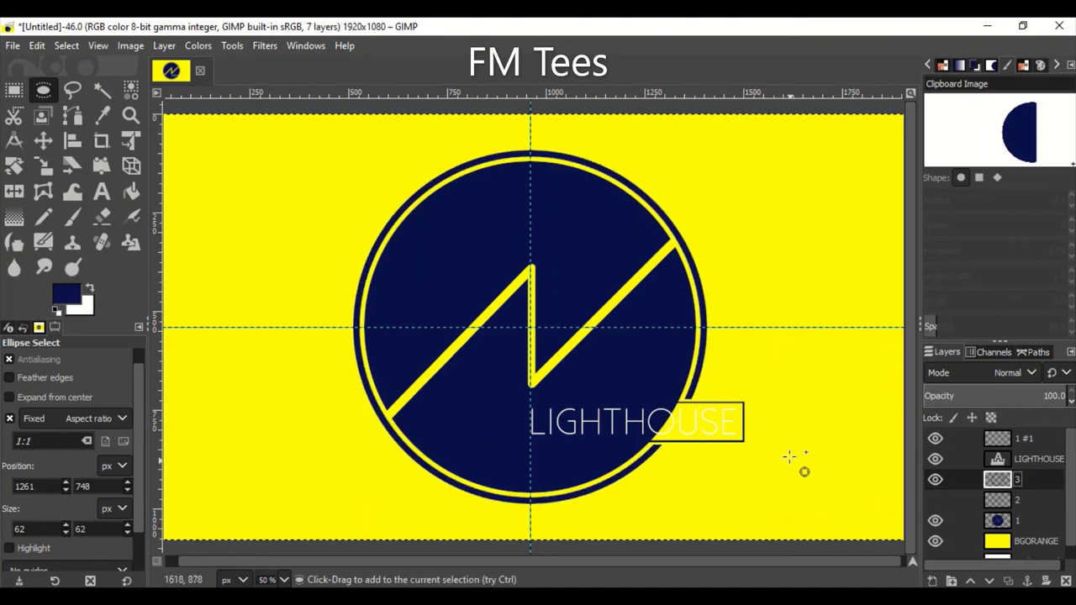